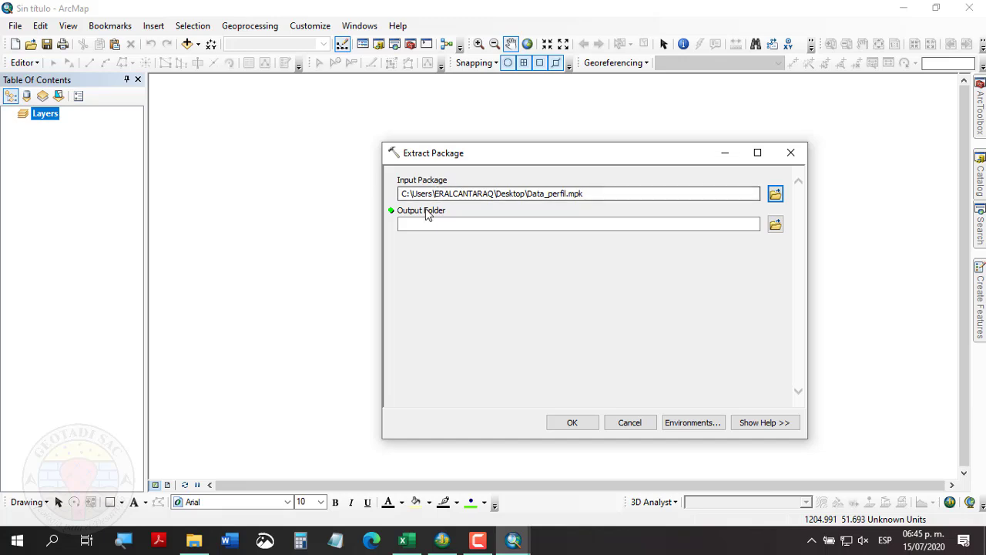
- Extract the Data_perfil.mpk package into the PERFIL folder on the desktop
left_click(780, 225)
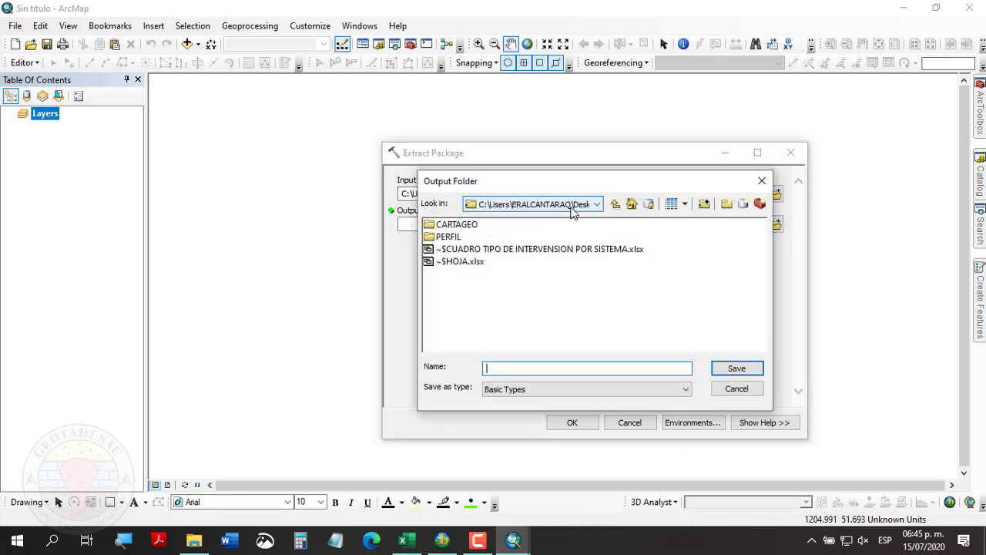
left_click(447, 236)
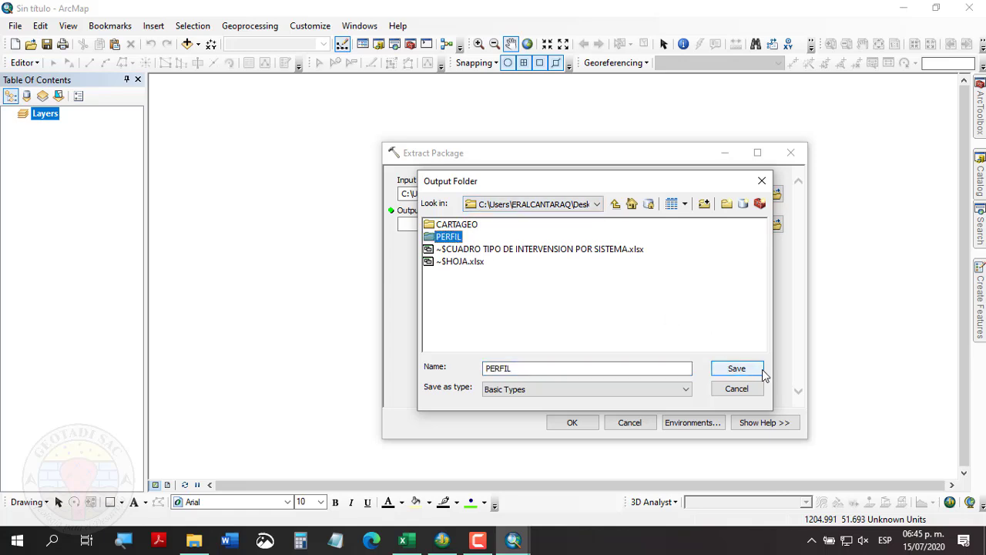
left_click(747, 371)
left_click(574, 428)
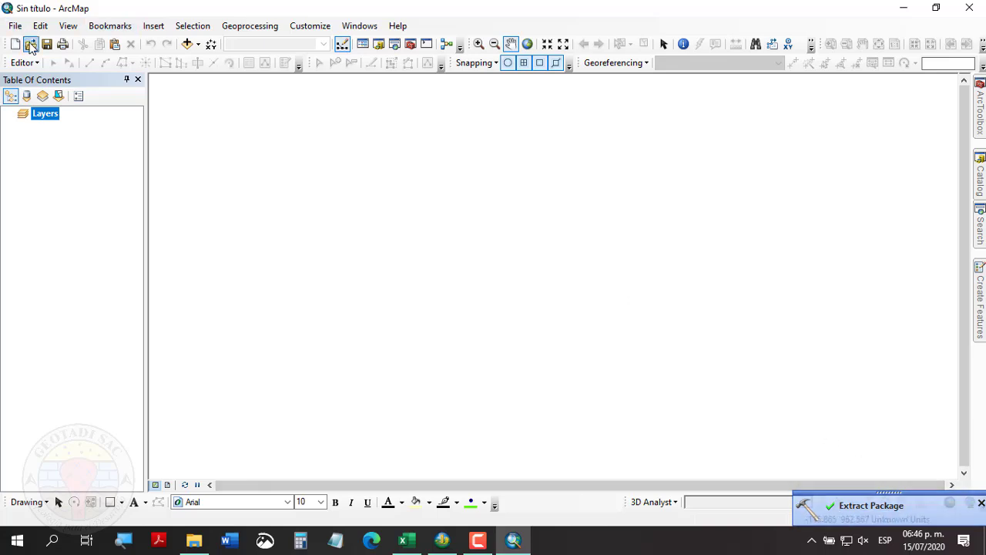
- Open the Data_perfil map document from the v108 folder without saving the untitled map
left_click(31, 47)
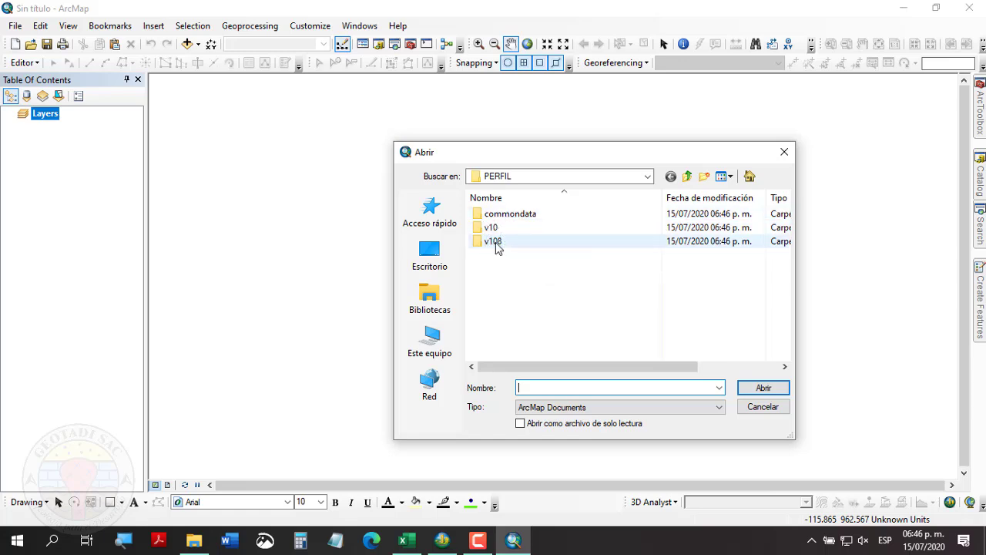
double_click(497, 243)
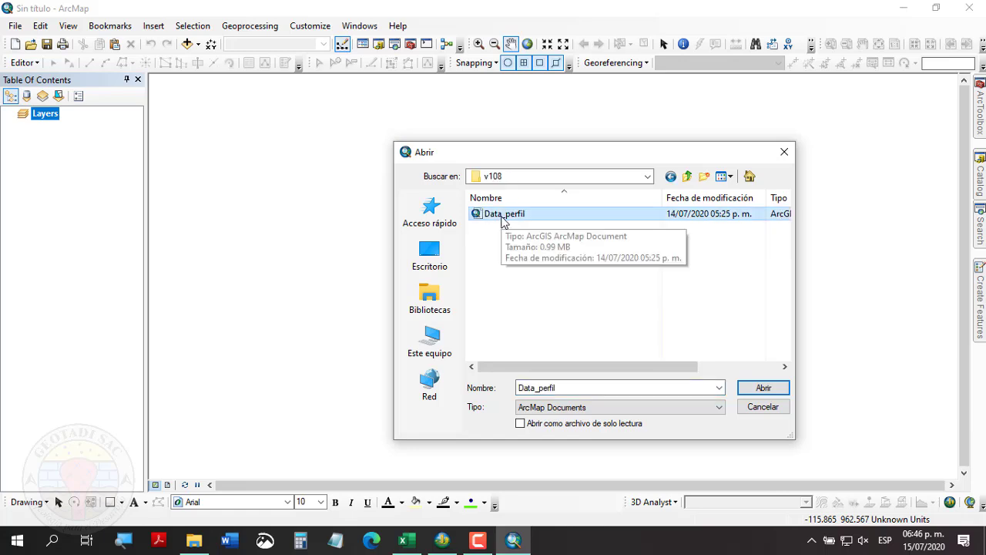
left_click(773, 388)
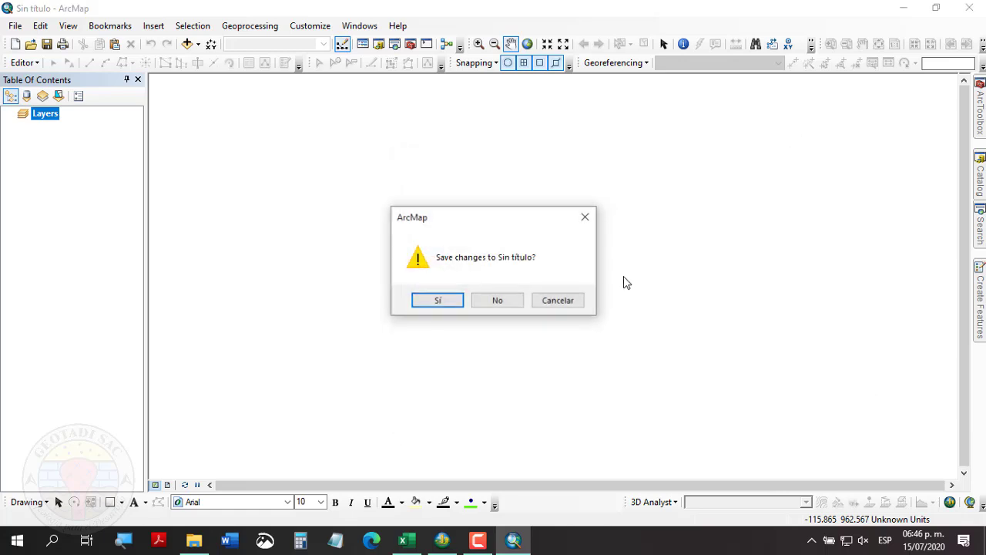
left_click(499, 300)
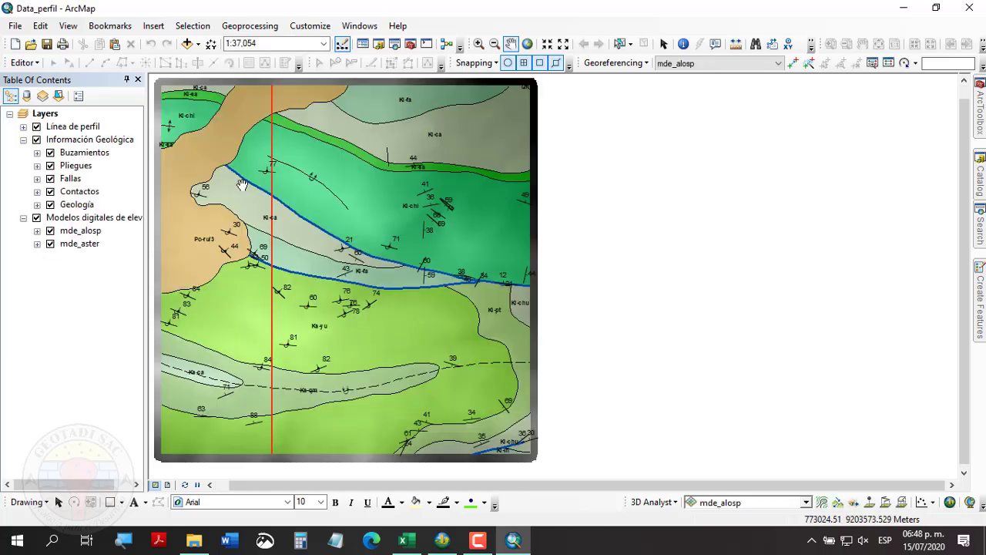
- Toggle the profile line, geological information and elevation model layers off and on to see what each contains
left_click(43, 134)
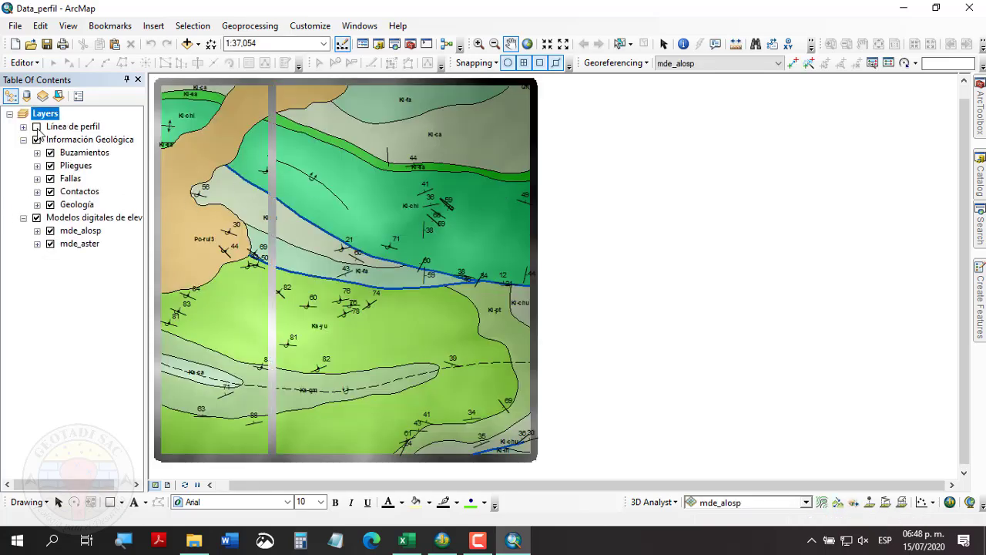
left_click(36, 140)
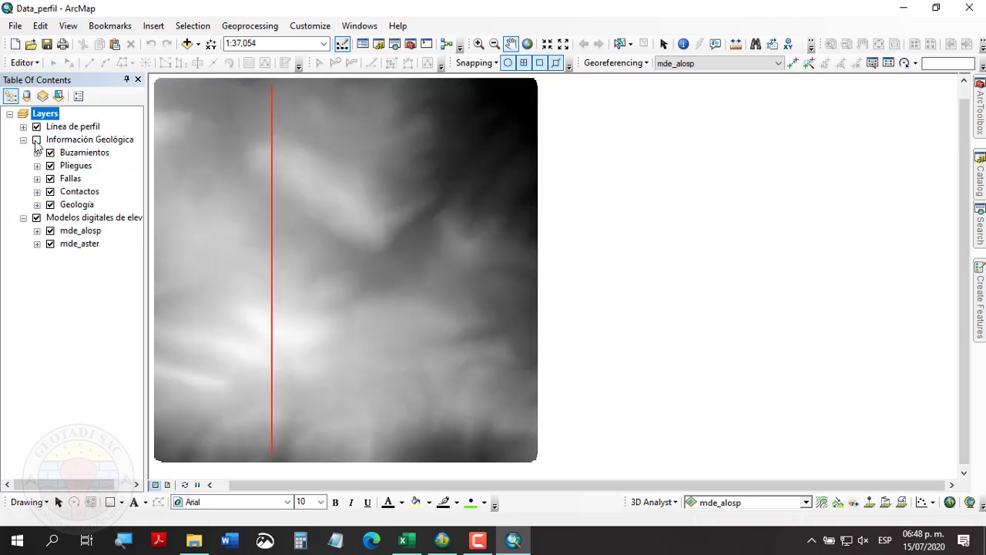
left_click(37, 141)
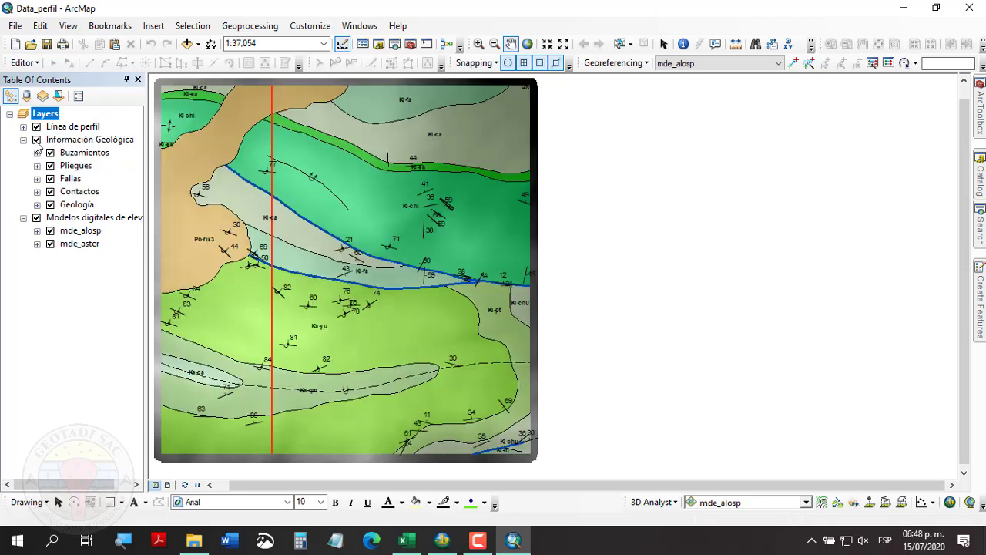
left_click(36, 218)
left_click(36, 218)
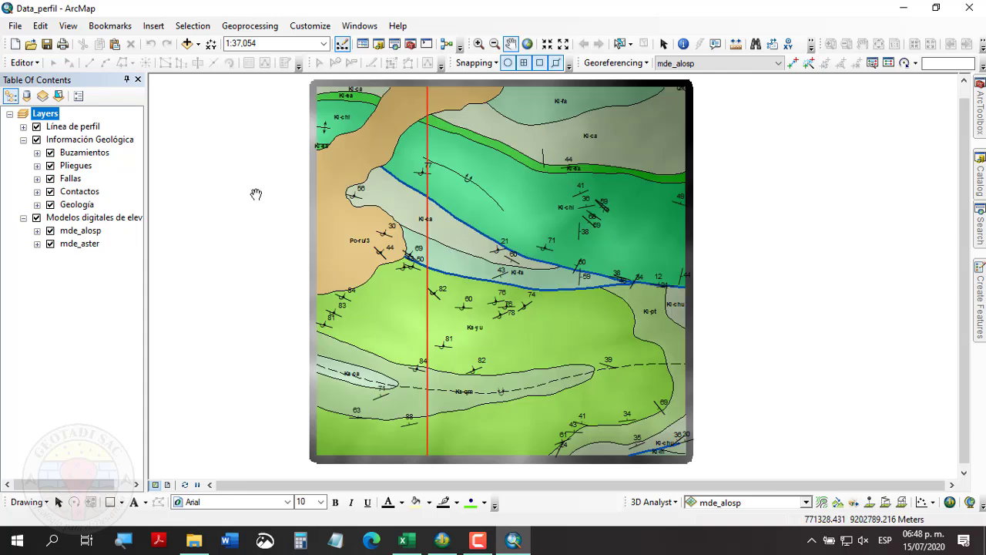
- Expand the Línea de perfil layer, review its attribute table and close the table
left_click(23, 127)
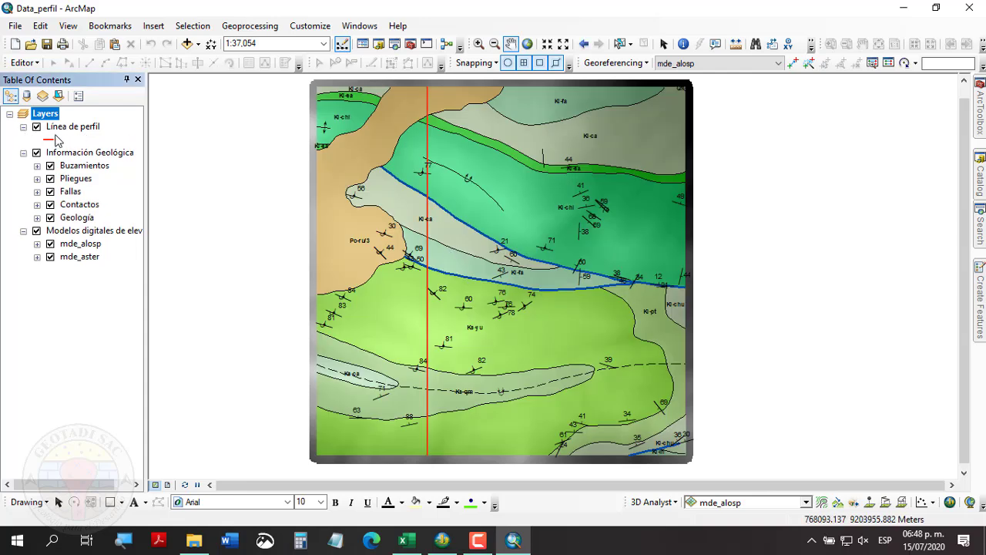
right_click(65, 128)
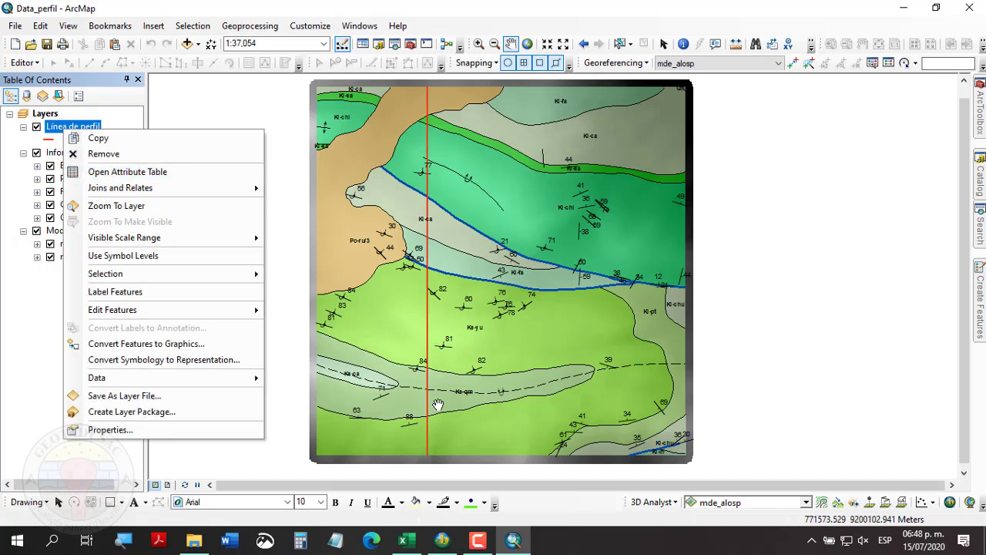
left_click(142, 172)
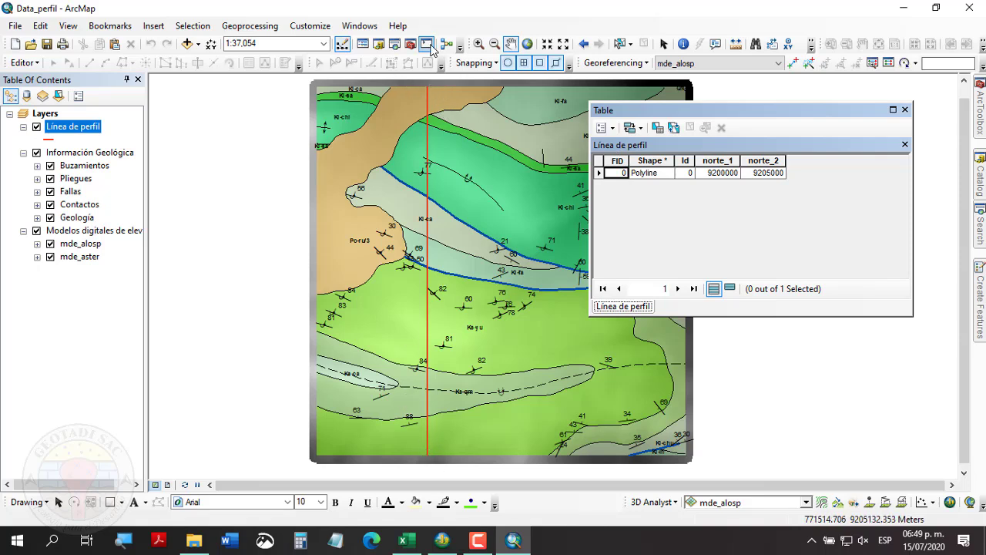
left_click(905, 109)
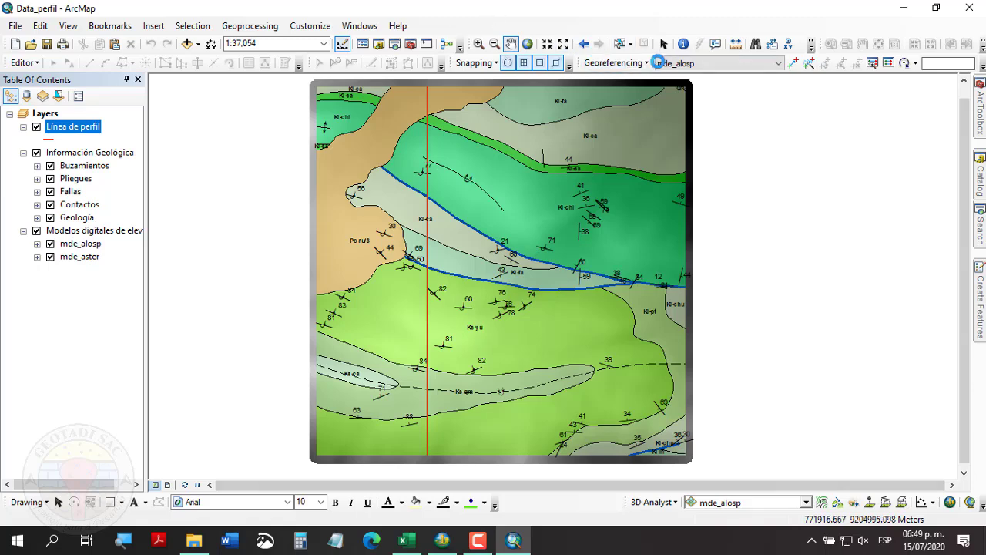
- With 3D Analyst, interpolate a line on the mde_alosp surface along the red profile line, from its south end to its north end
right_click(533, 70)
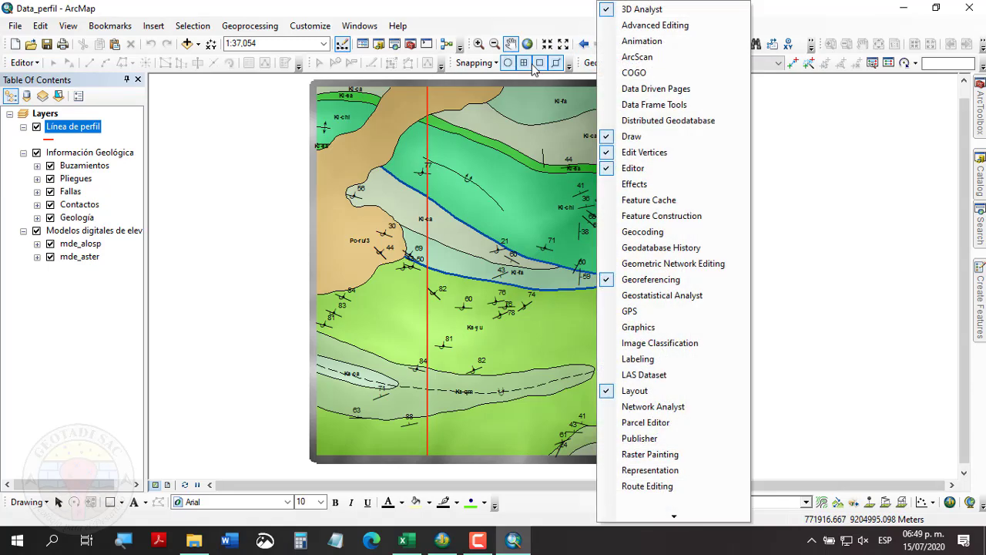
left_click(656, 11)
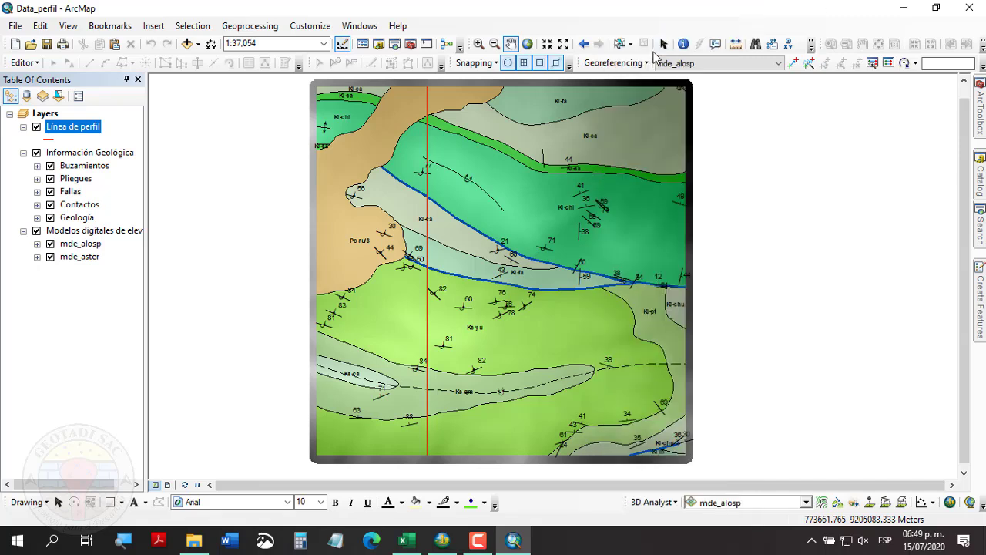
left_click(807, 502)
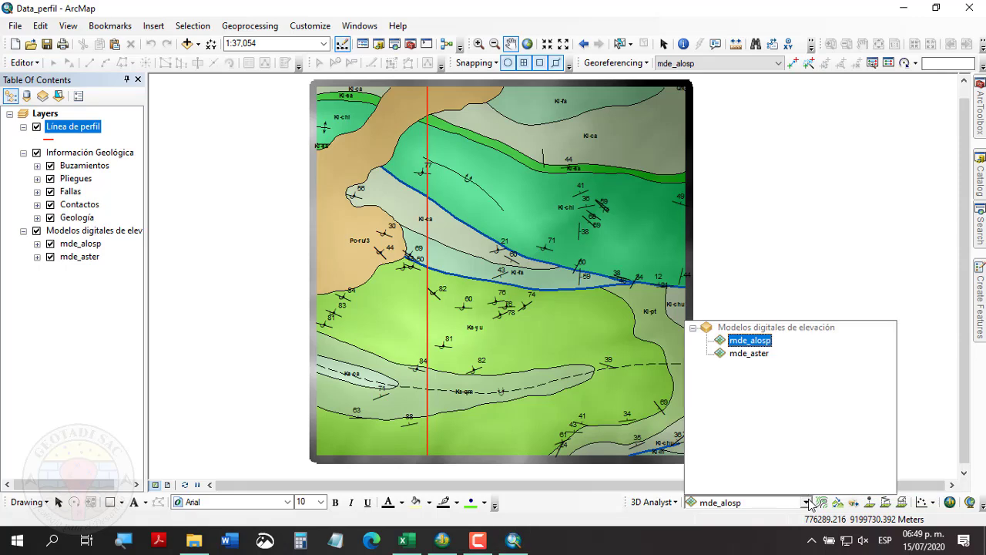
left_click(749, 339)
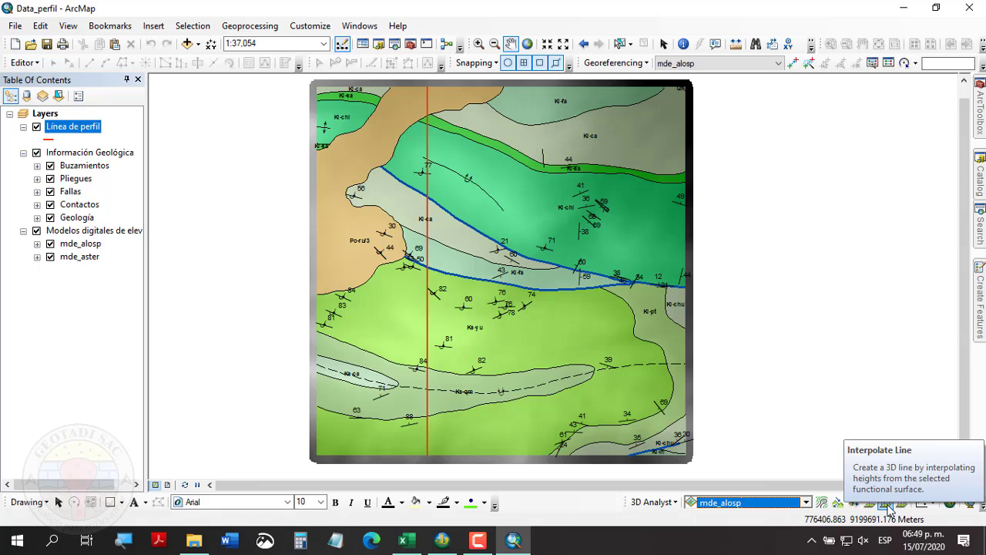
left_click(886, 503)
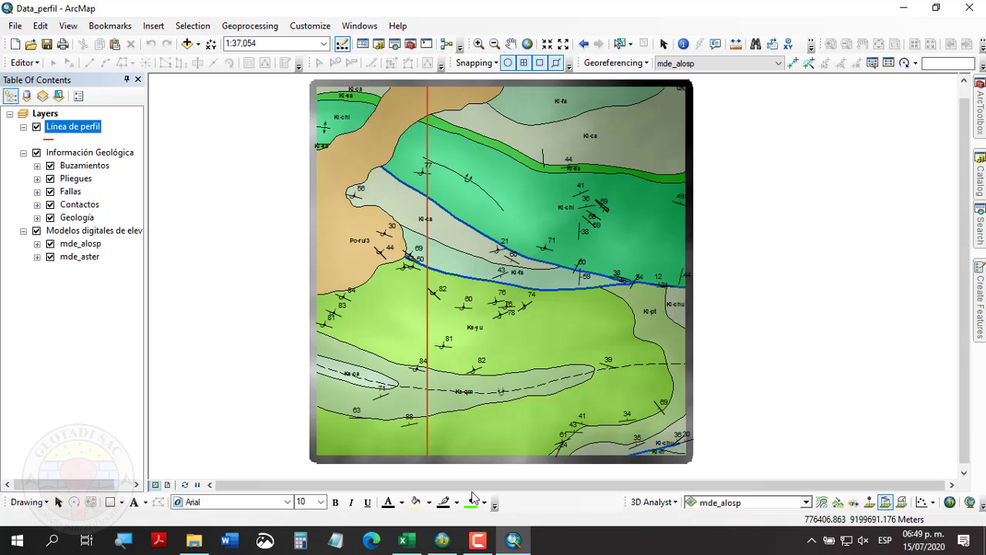
left_click(427, 453)
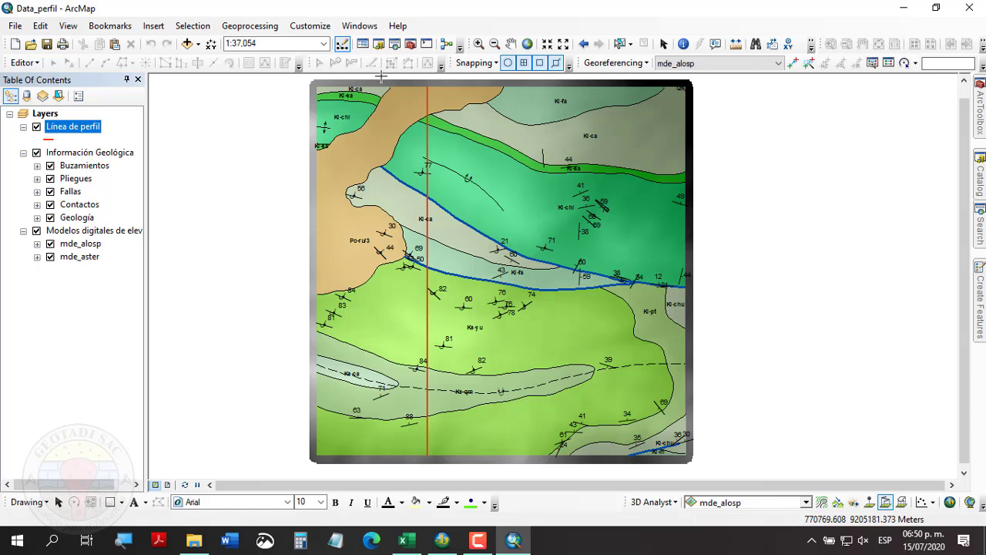
double_click(426, 88)
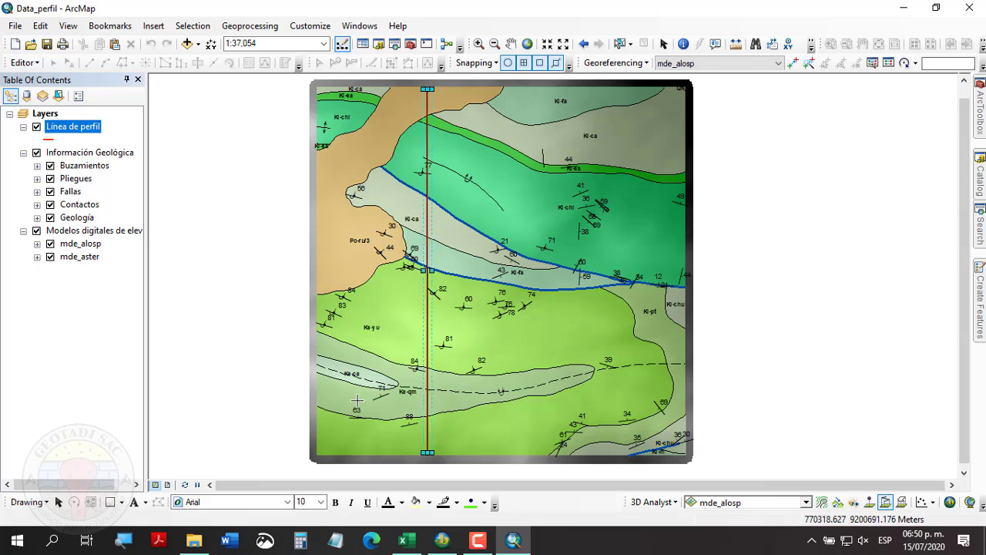
- Create a profile graph of the interpolated line, then widen its window and centre it over the map
left_click(930, 504)
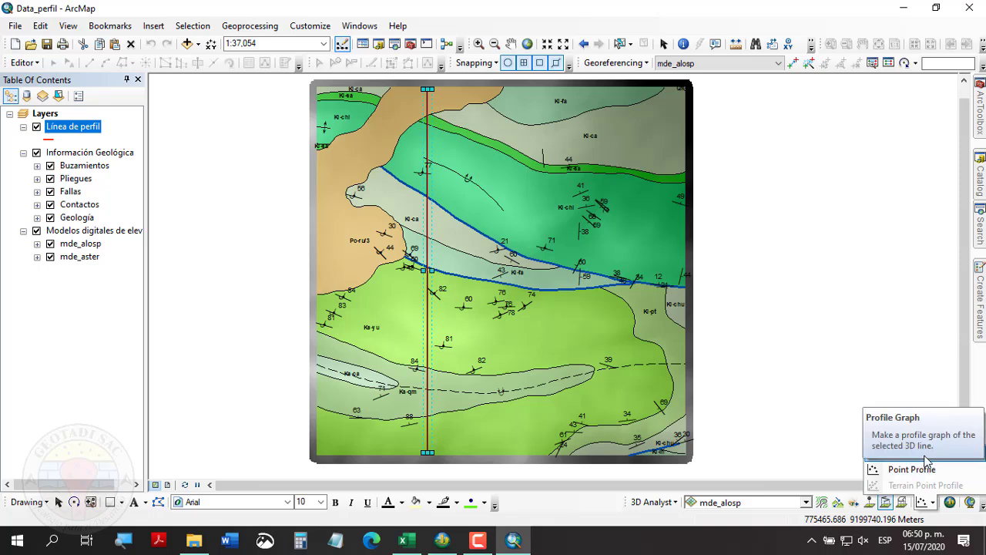
left_click(957, 455)
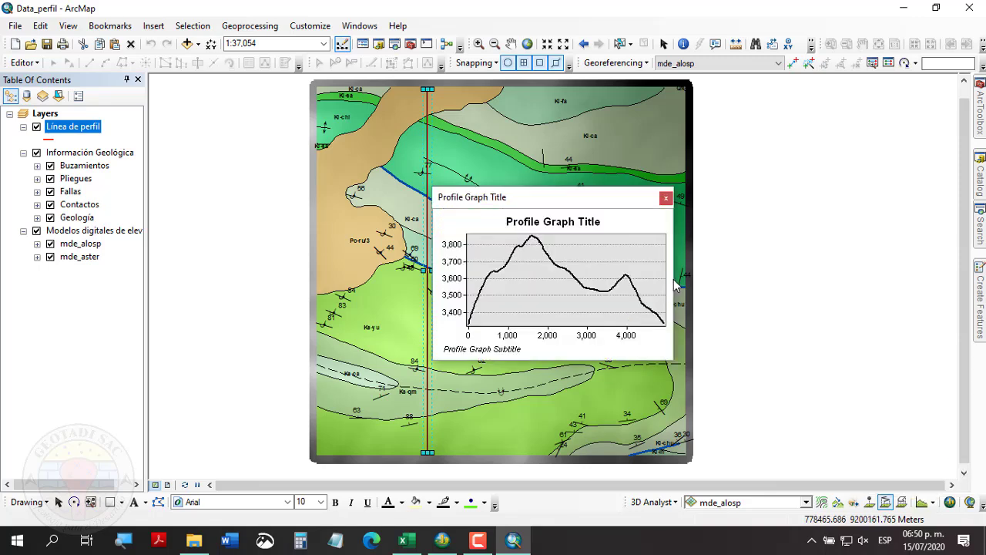
left_click_drag(675, 277, 915, 279)
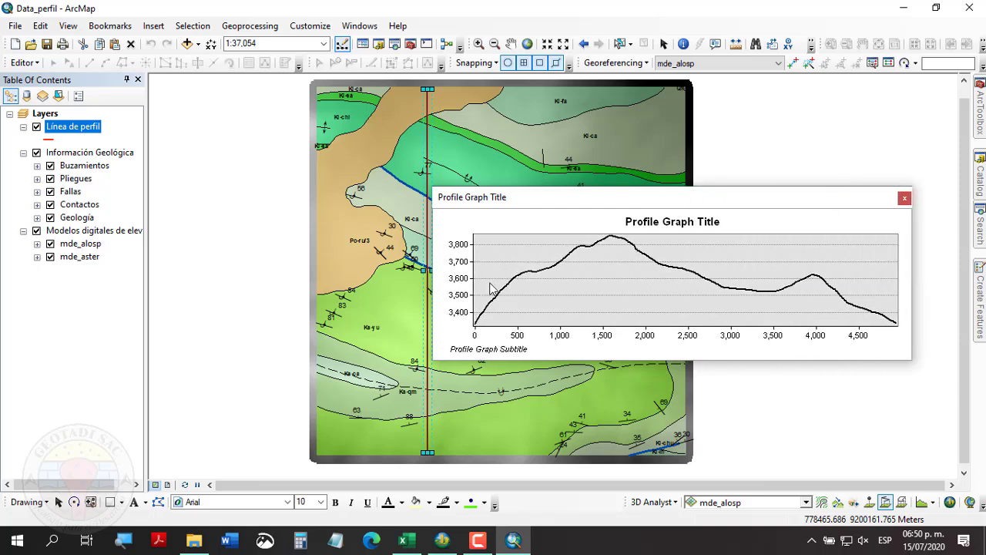
left_click_drag(432, 288, 304, 292)
left_click_drag(670, 198, 559, 210)
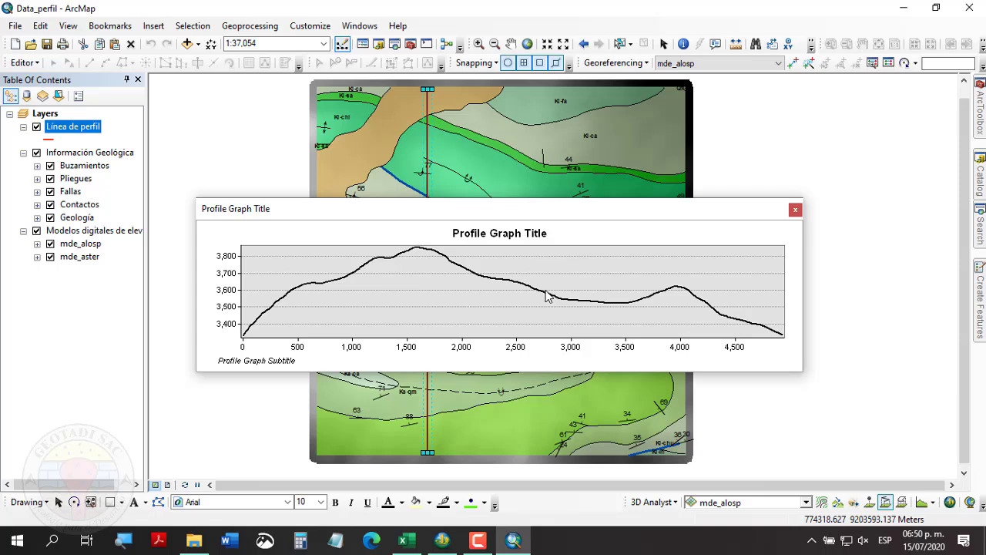
- Export the profile graph's data in Text format as perfil1, a tab-delimited file in the PERFIL folder
right_click(475, 295)
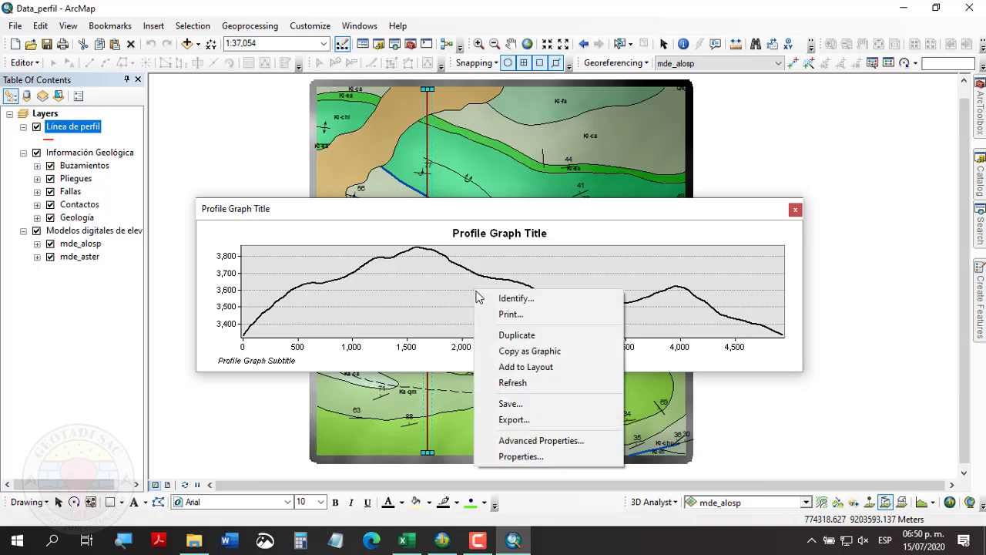
left_click(544, 428)
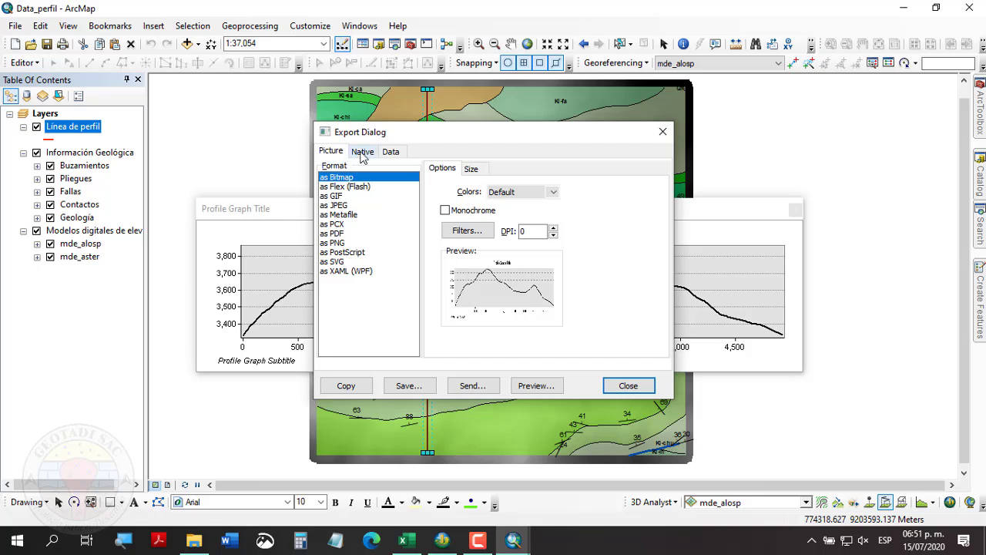
left_click(391, 152)
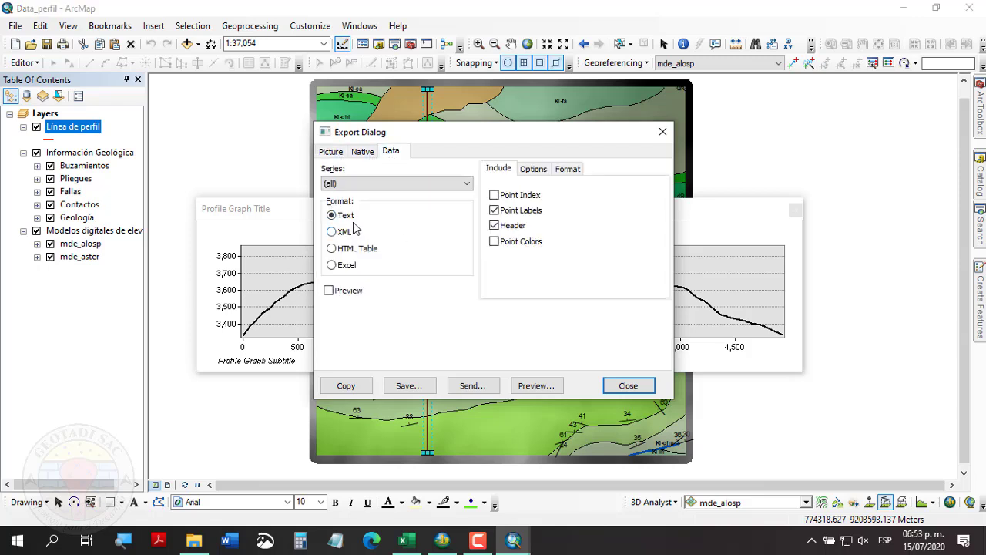
left_click(415, 389)
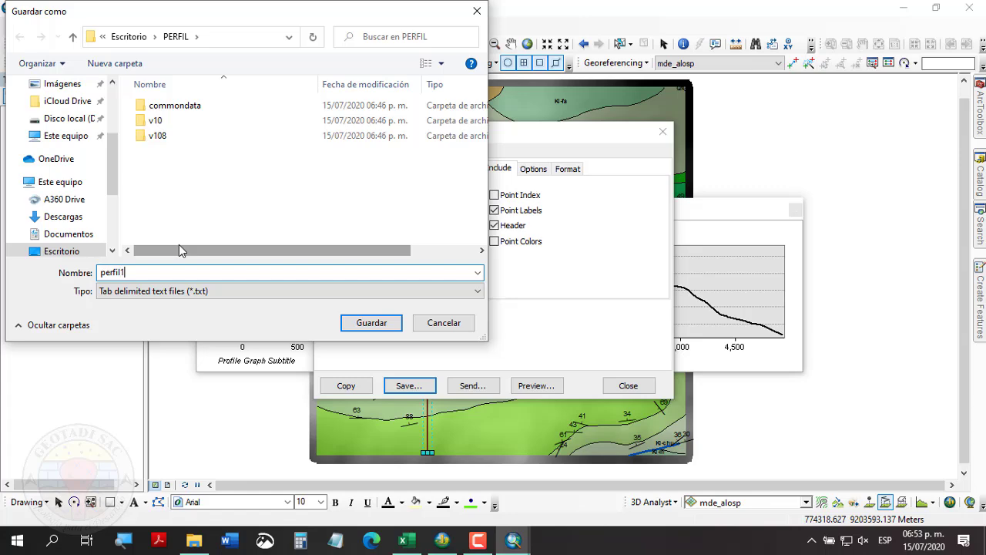
left_click(378, 328)
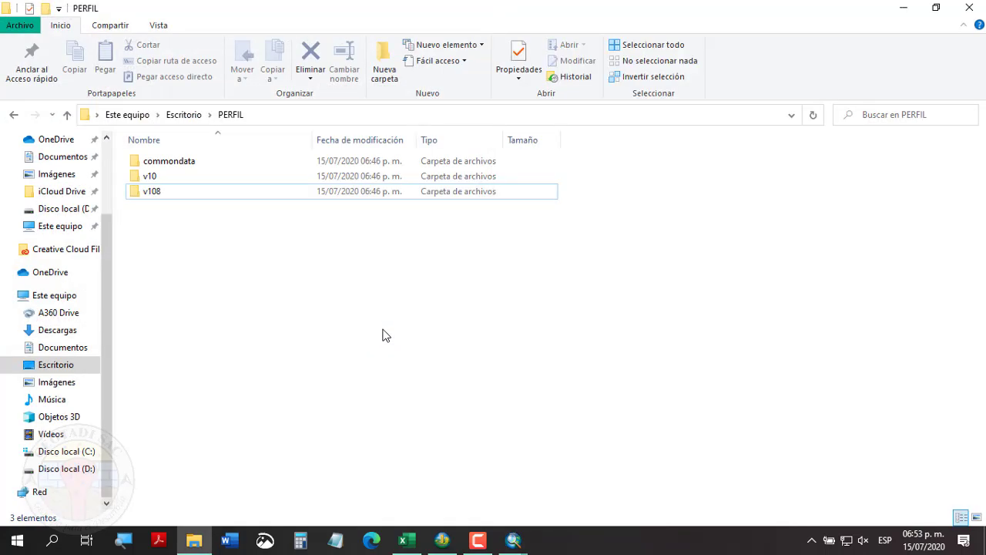
- Open the perfil1 text file from the PERFIL folder and examine its distance and elevation columns
double_click(158, 208)
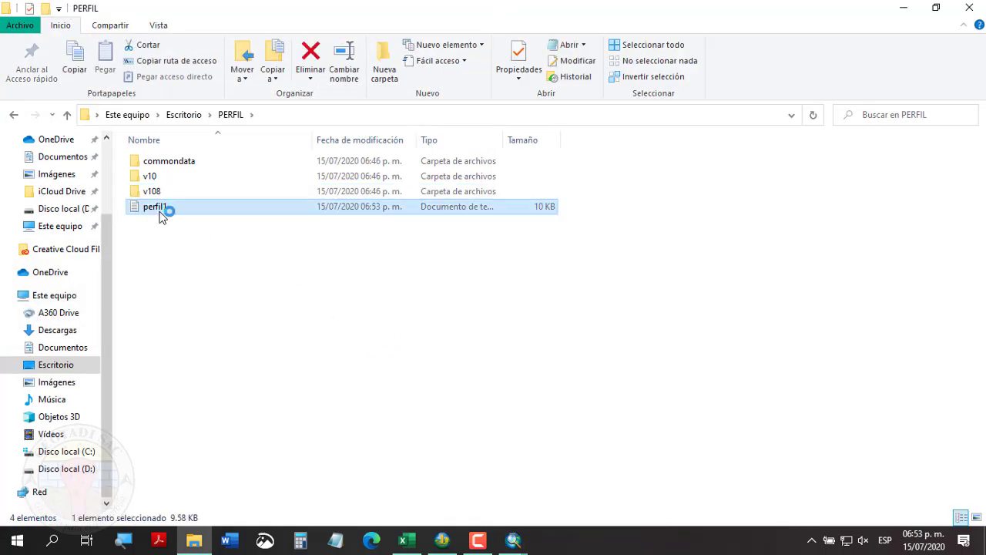
scroll(484, 231, "down", 20)
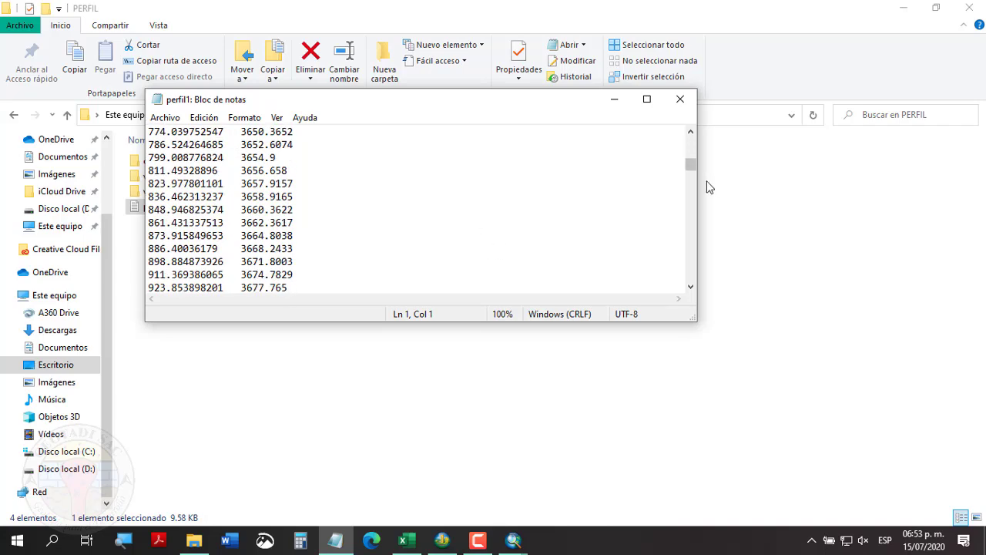
left_click_drag(691, 177, 690, 145)
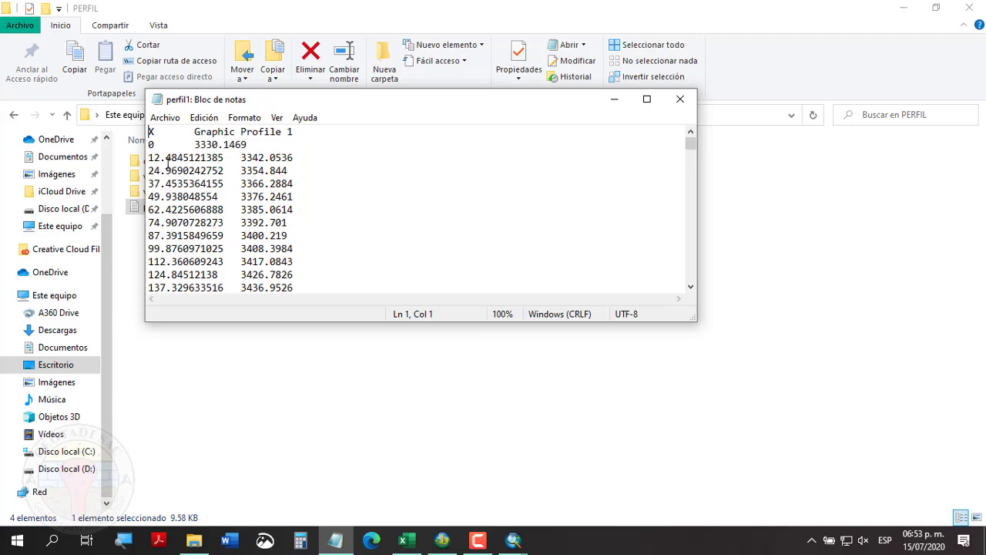
left_click_drag(150, 157, 318, 265)
left_click(225, 171)
left_click_drag(151, 145, 166, 185)
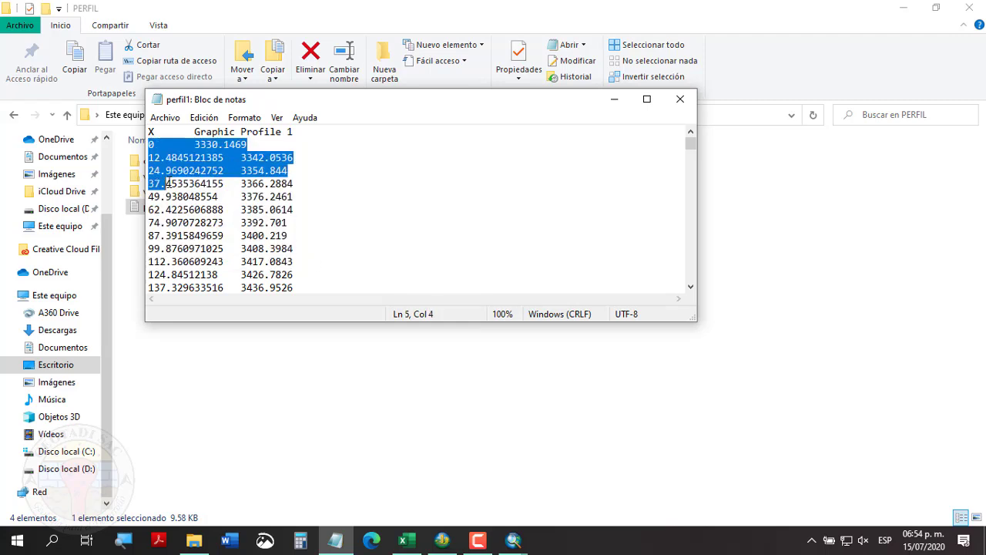
- Copy all the data of the perfil1 text file and paste it at cell A1 of a new worksheet in Excel
left_click(288, 190)
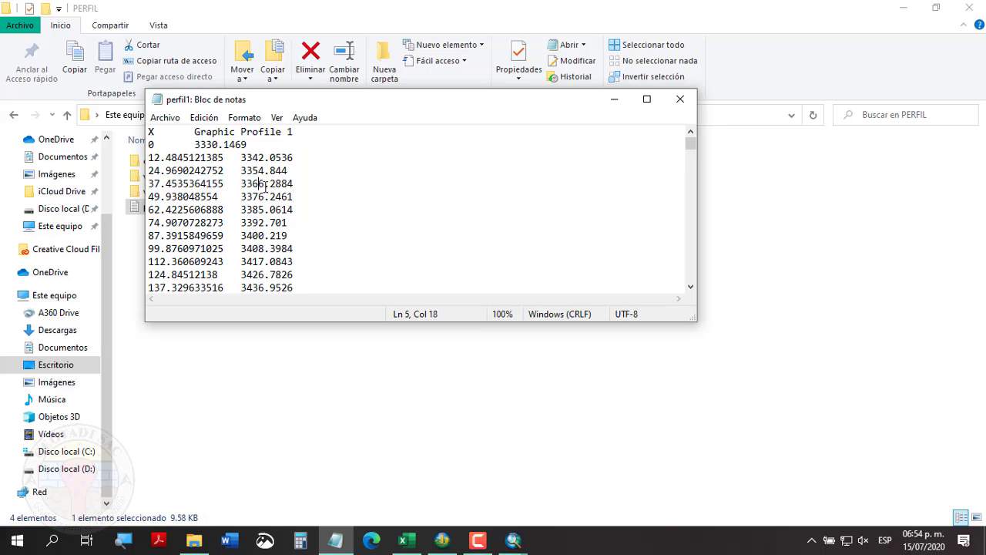
key("ctrl+a")
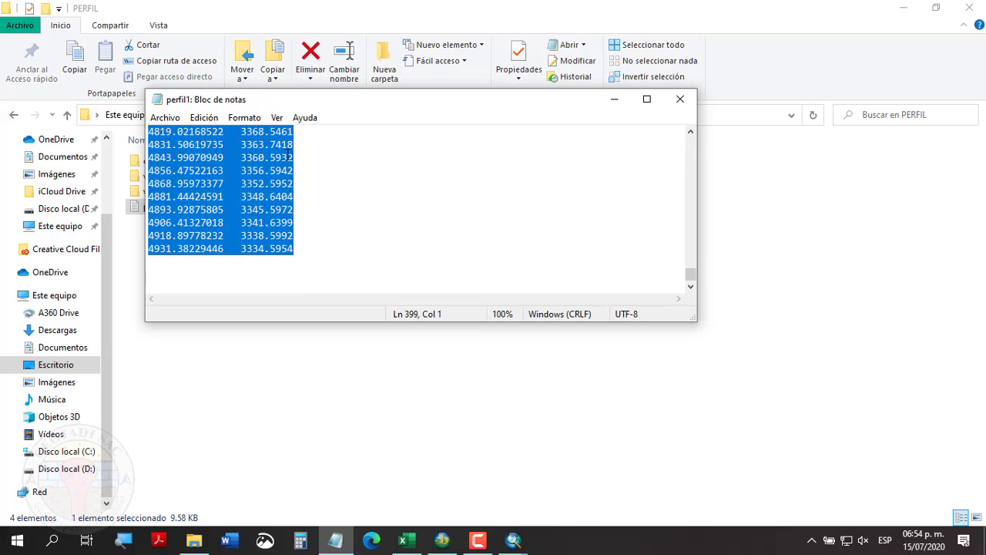
left_click(404, 540)
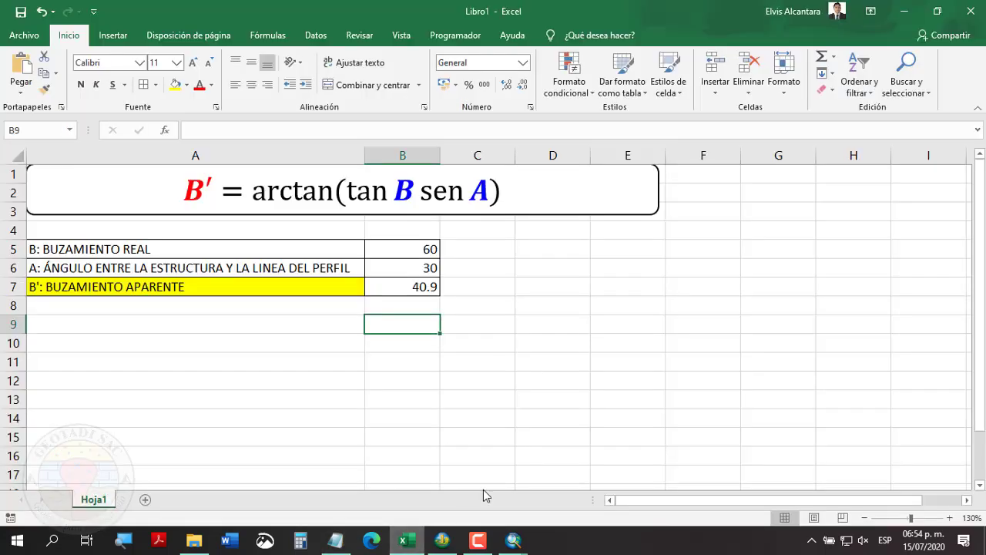
left_click(145, 499)
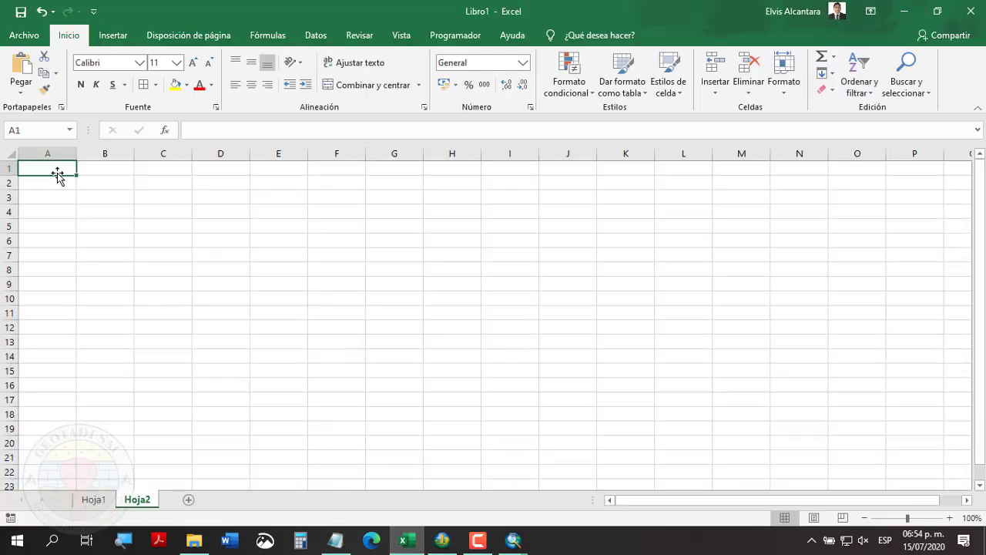
key("ctrl+v")
left_click(104, 211)
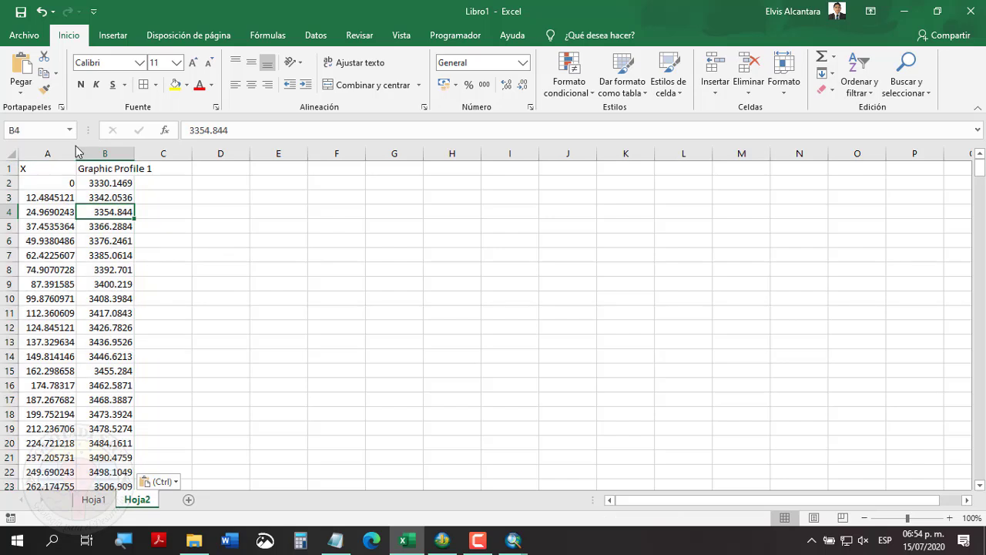
- Fit columns A and B to their contents and change the header in B1 to Y
double_click(76, 152)
double_click(137, 154)
left_click(223, 244)
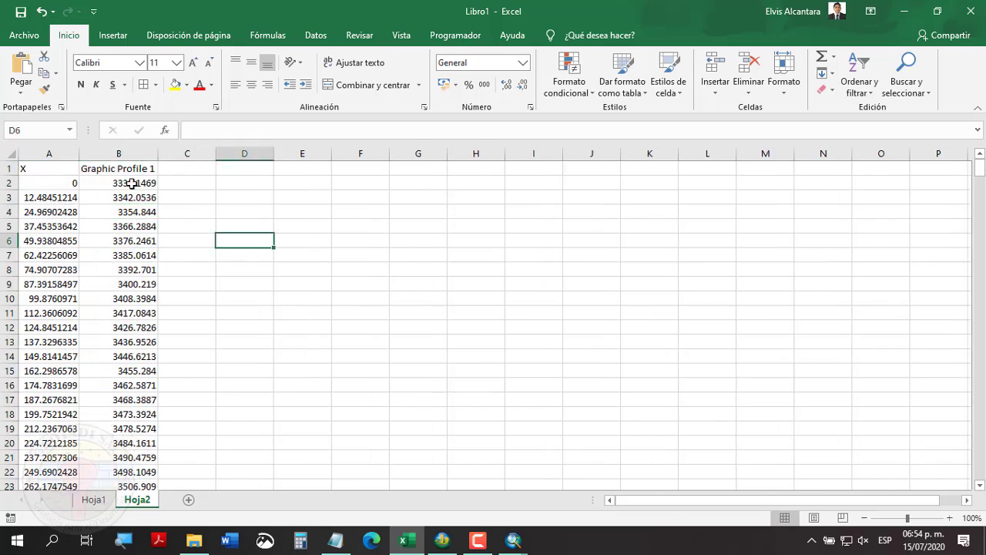
left_click(133, 183)
left_click(121, 168)
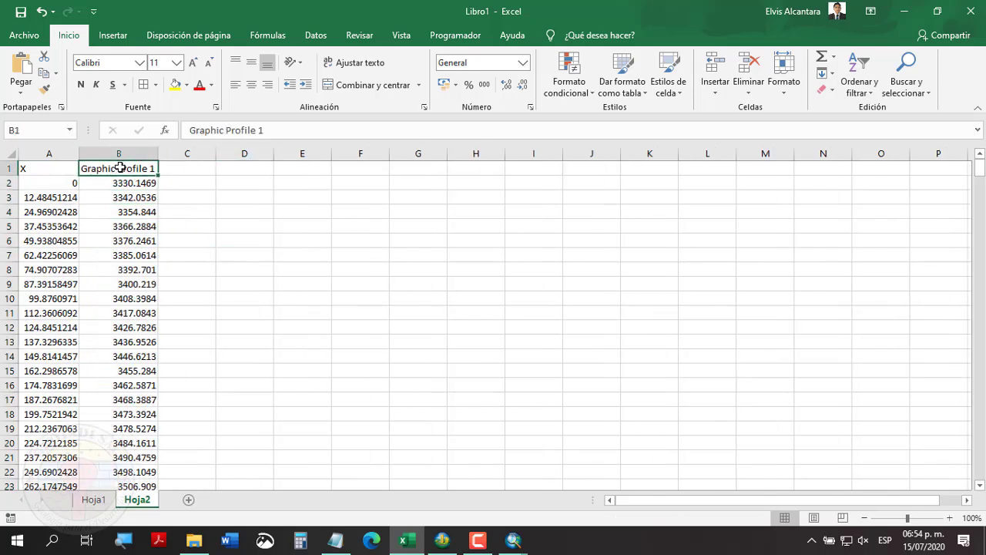
type("Y")
key("Return")
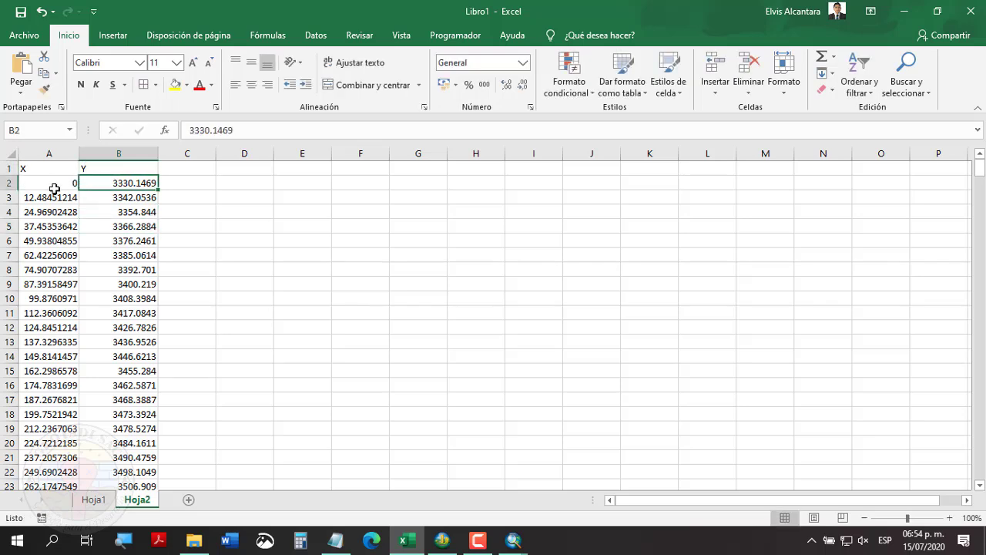
- Insert a line chart from the full X and Y data range
left_click(45, 181)
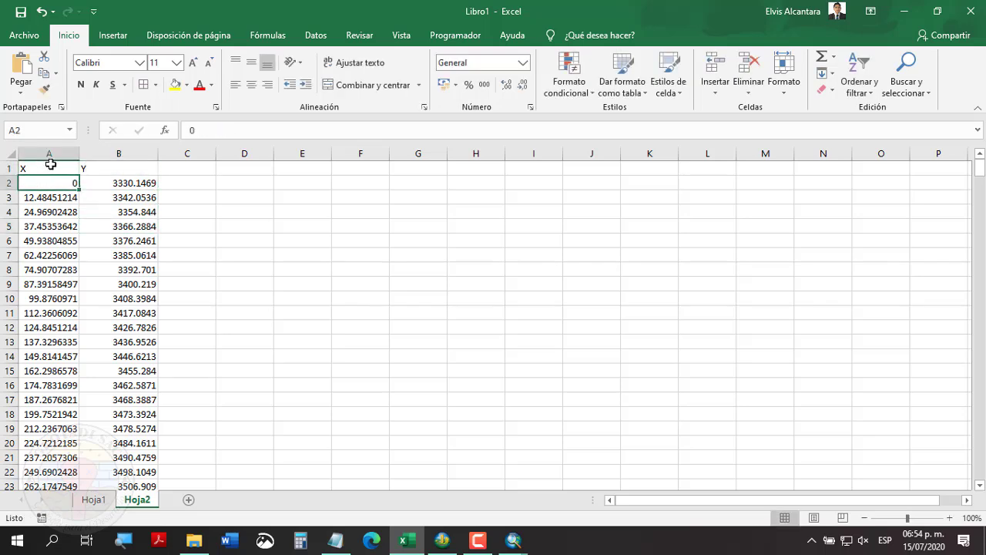
left_click(49, 166)
left_click(72, 213)
key("ctrl+a")
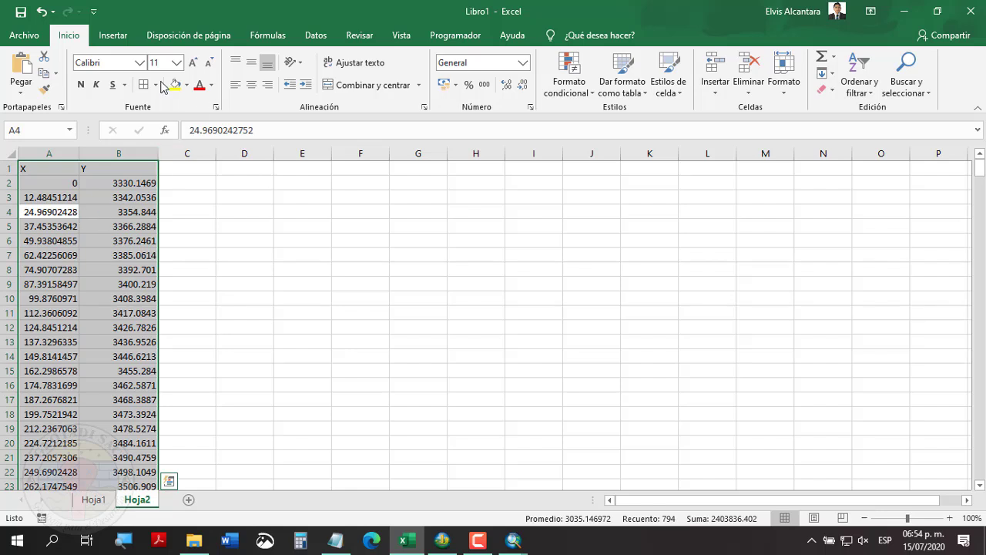
left_click(119, 42)
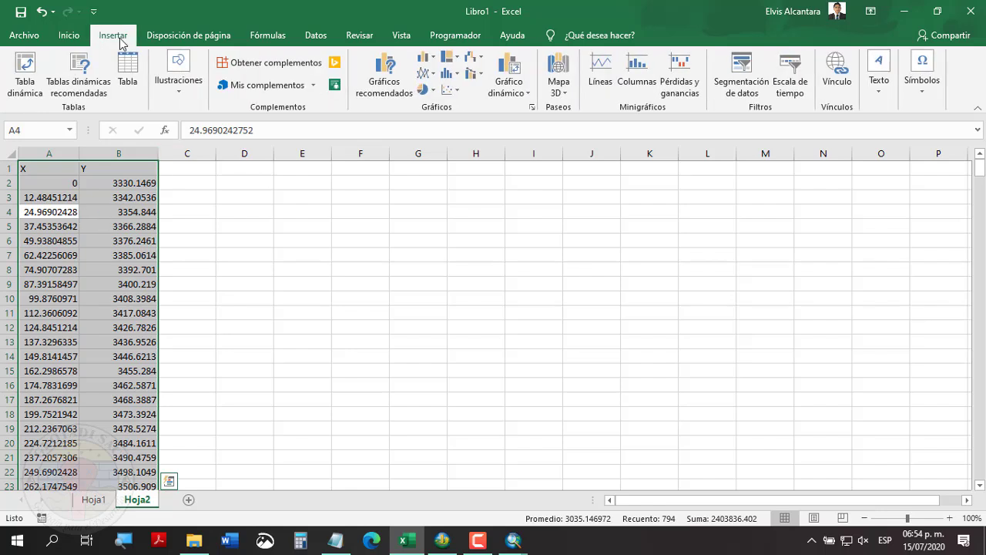
left_click(433, 76)
left_click(437, 123)
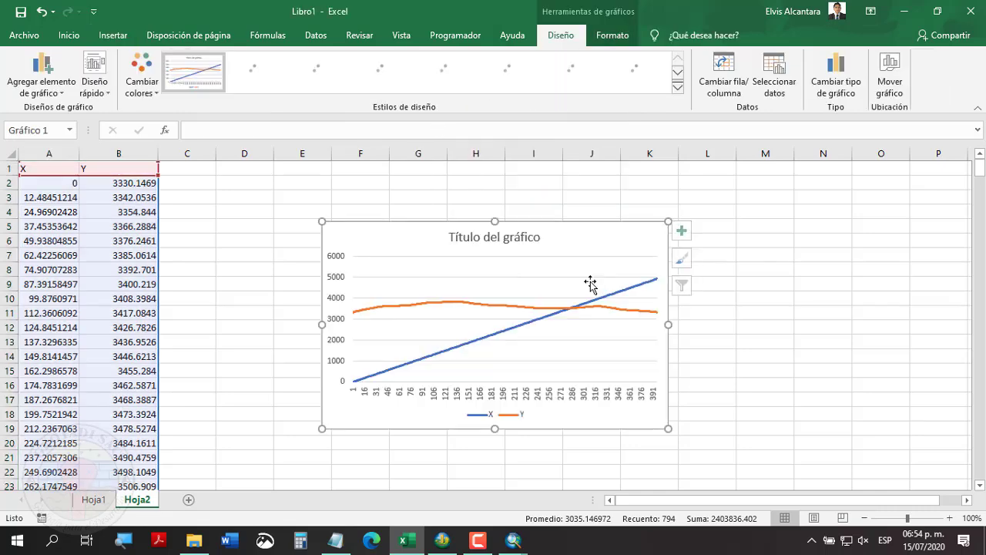
- Delete the X series from the chart and widen the chart to reach column N
left_click(624, 292)
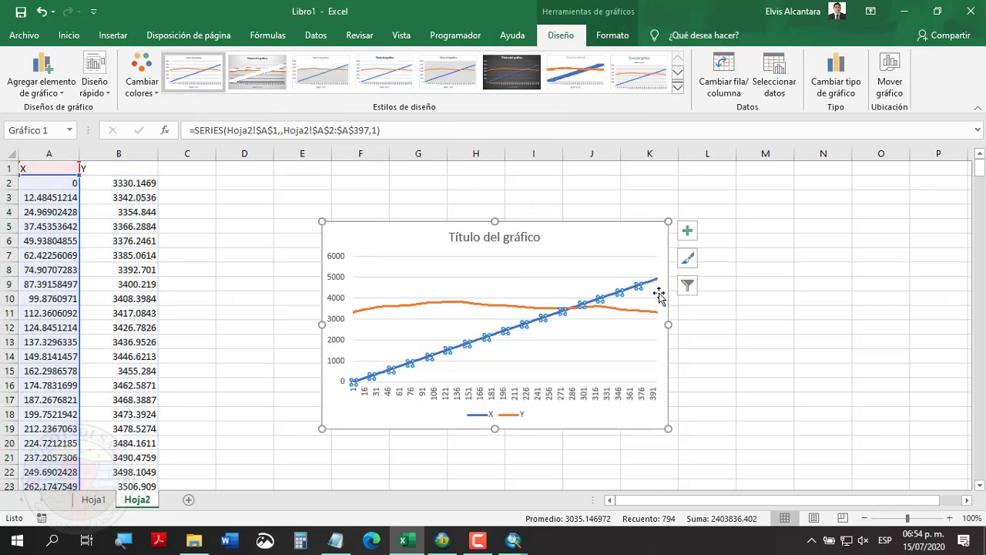
key("Delete")
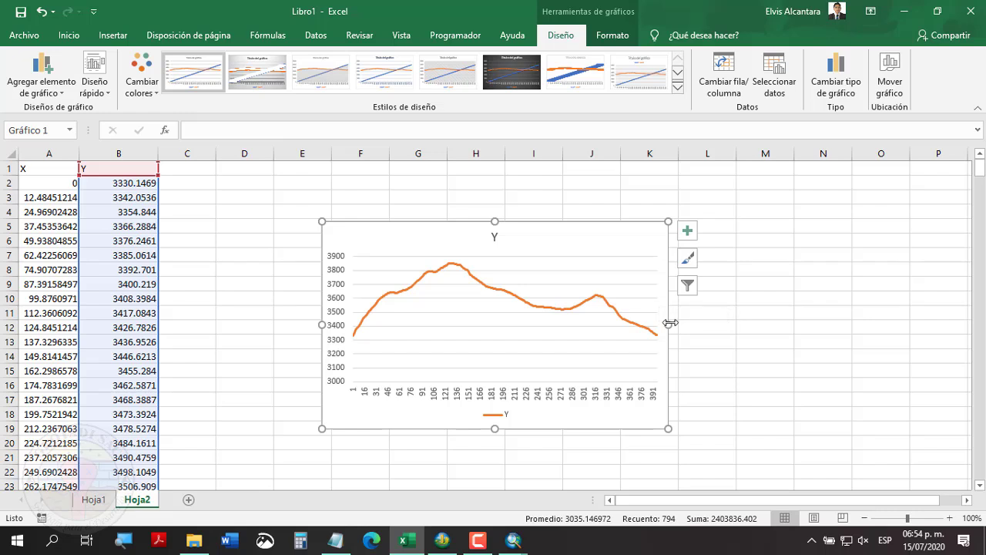
left_click_drag(667, 325, 821, 319)
left_click(406, 460)
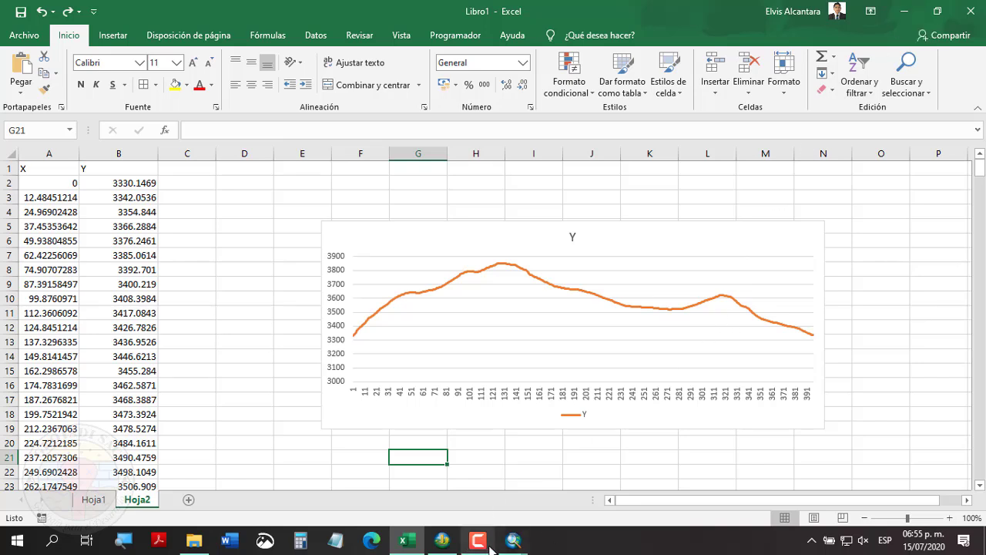
- Switch to ArcScene and add the mde_alosp and mde_aster rasters from the PERFIL\commondata\raster_data folder to the scene
left_click(442, 540)
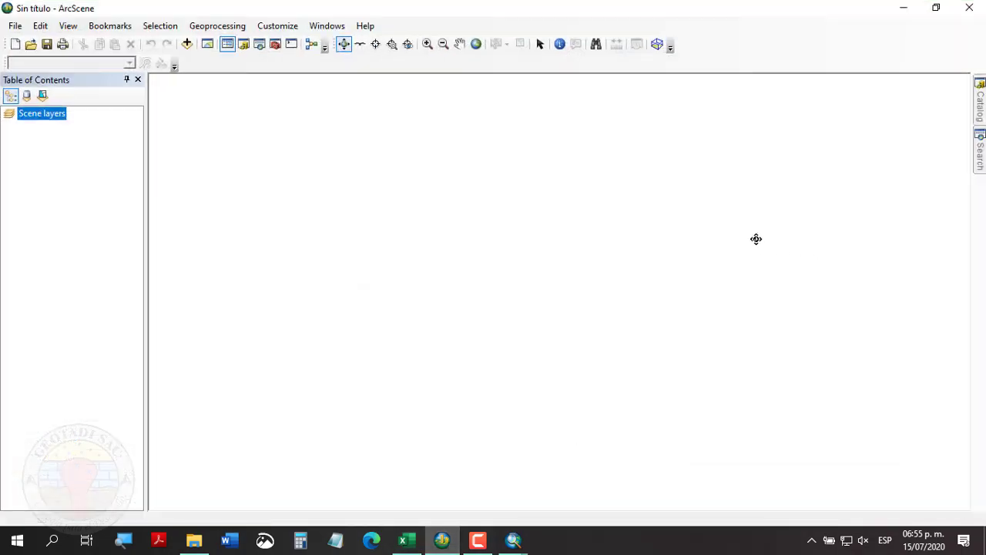
left_click(981, 94)
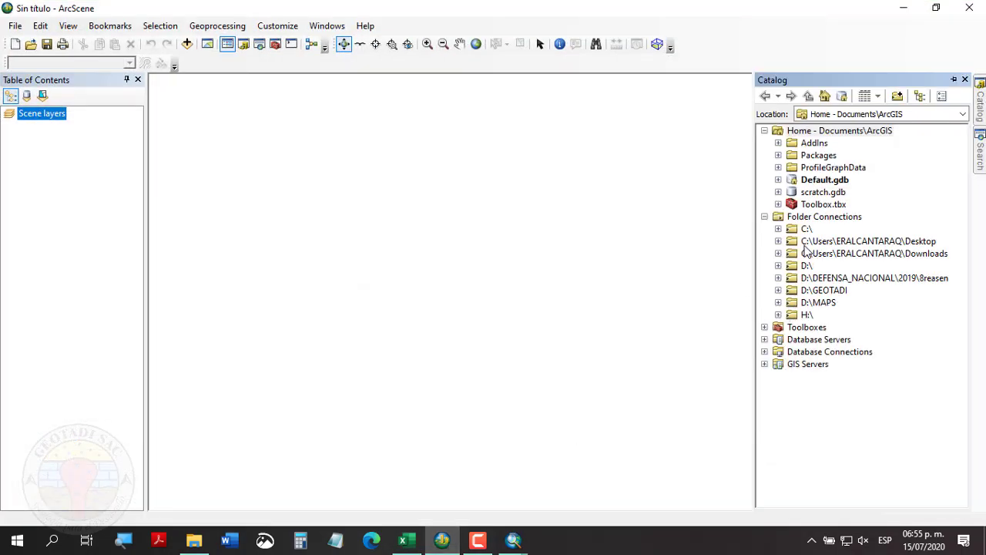
left_click(764, 131)
left_click(765, 143)
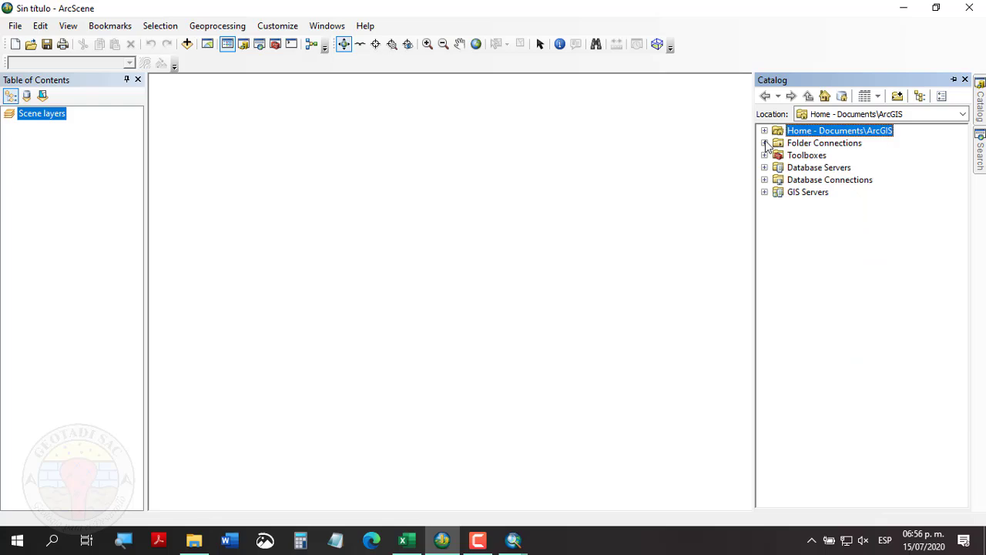
left_click(764, 143)
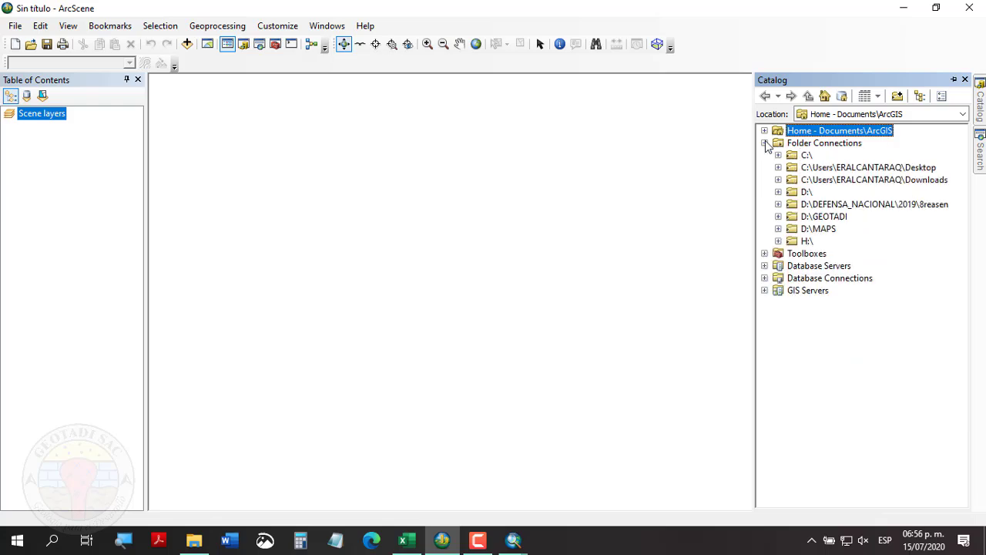
left_click(778, 168)
left_click(792, 191)
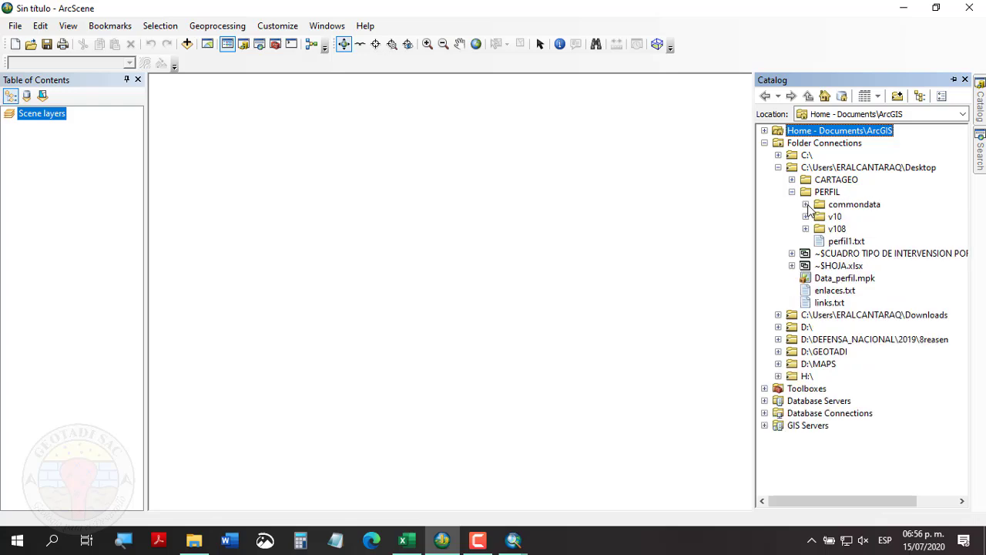
left_click(806, 205)
left_click(820, 229)
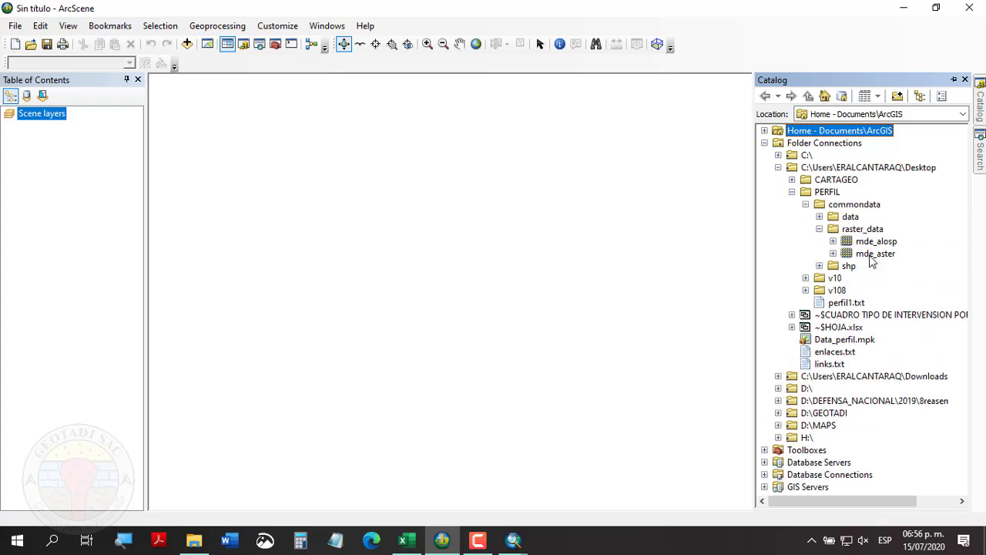
left_click_drag(867, 245, 34, 203)
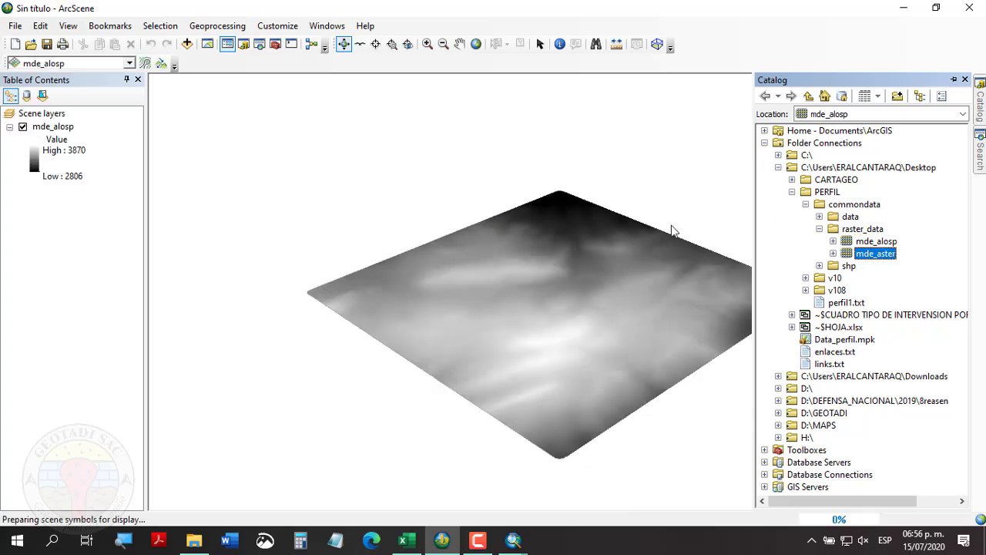
- Set the base heights of the mde_aster layer to float on its own mde_aster surface
left_click(48, 128)
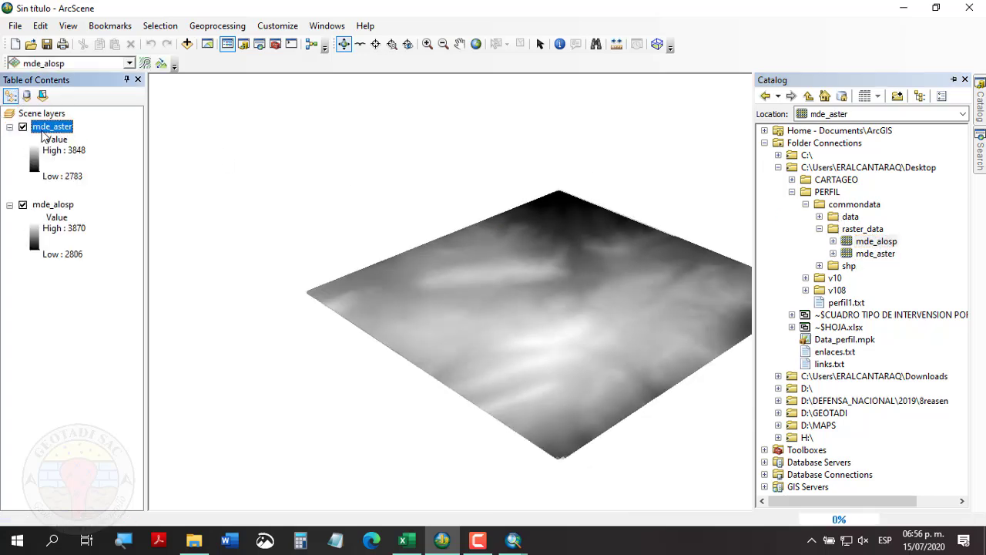
right_click(48, 130)
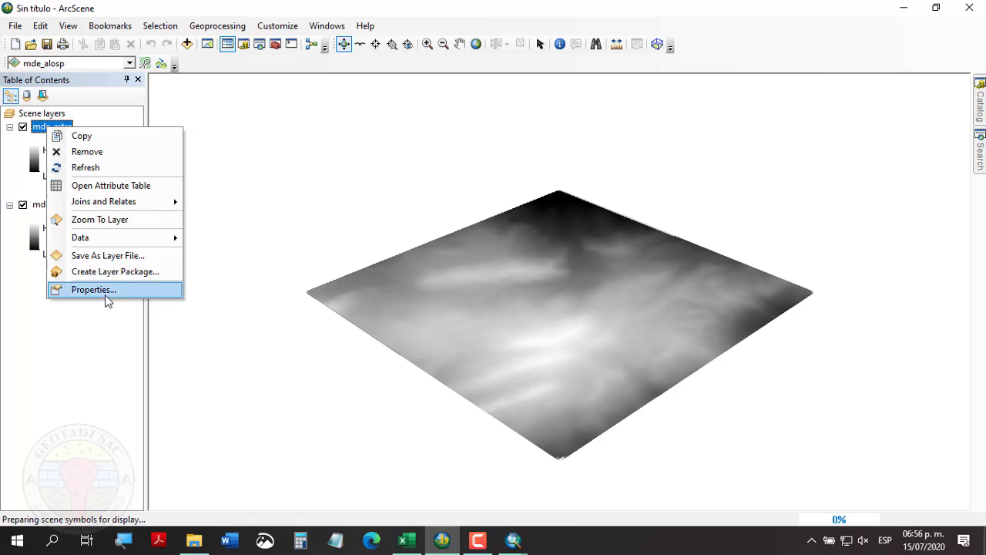
left_click(108, 290)
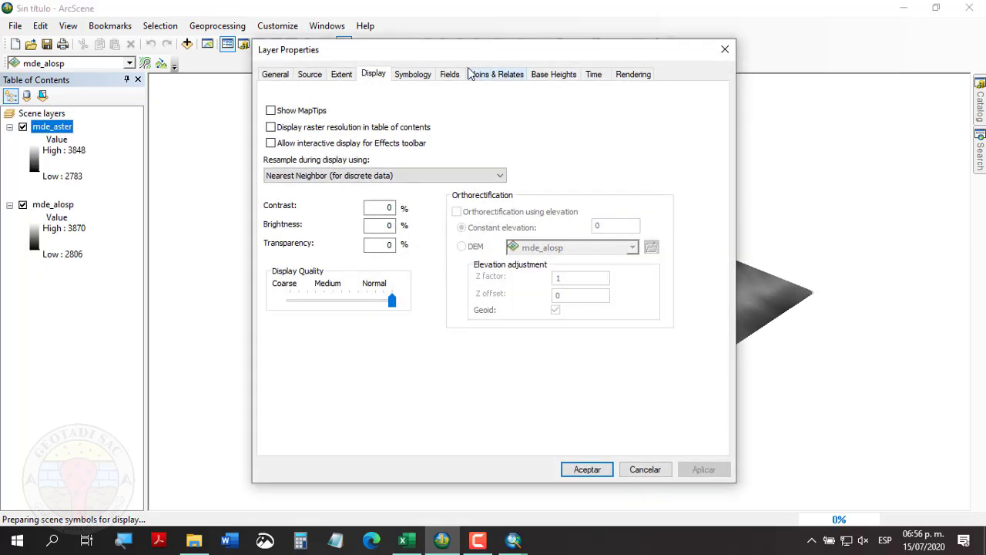
left_click(557, 74)
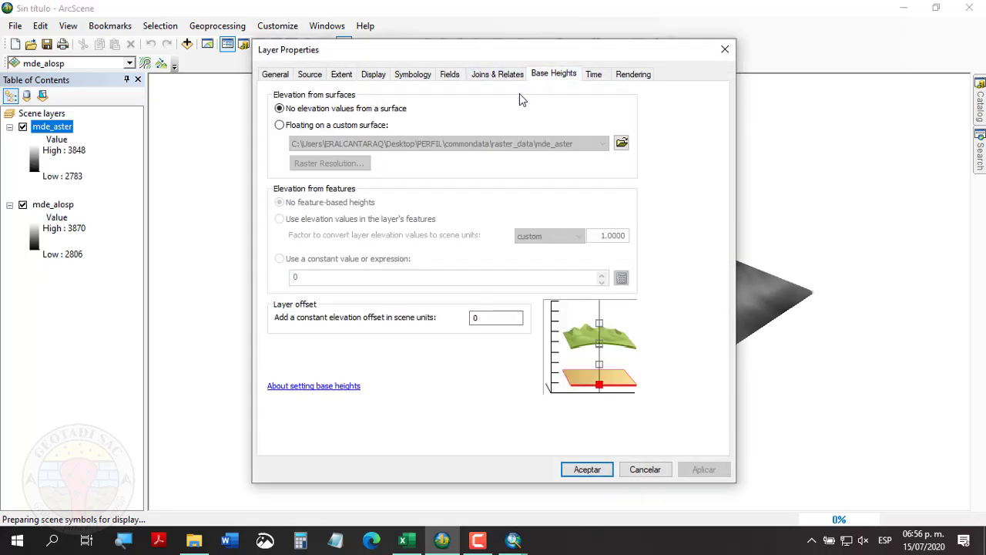
left_click(318, 128)
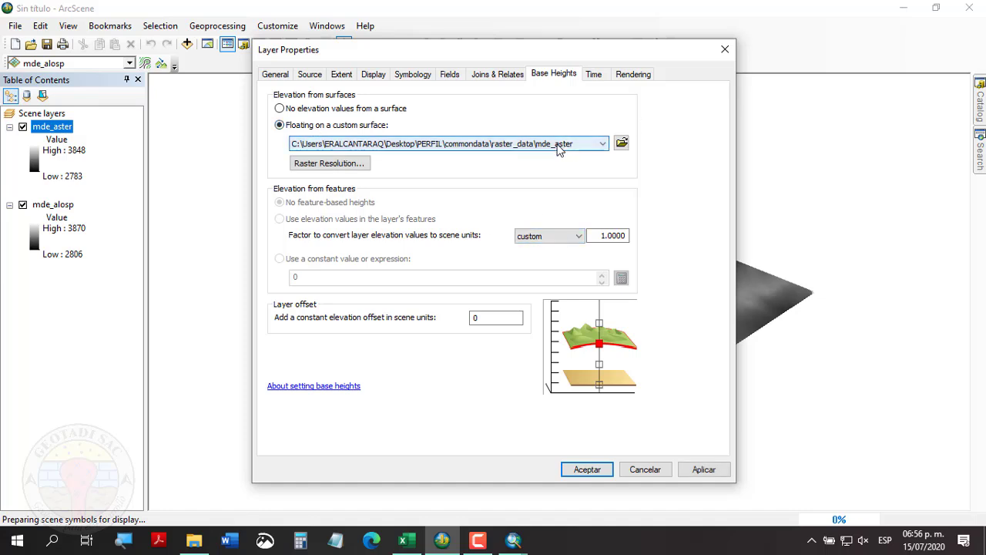
left_click(583, 469)
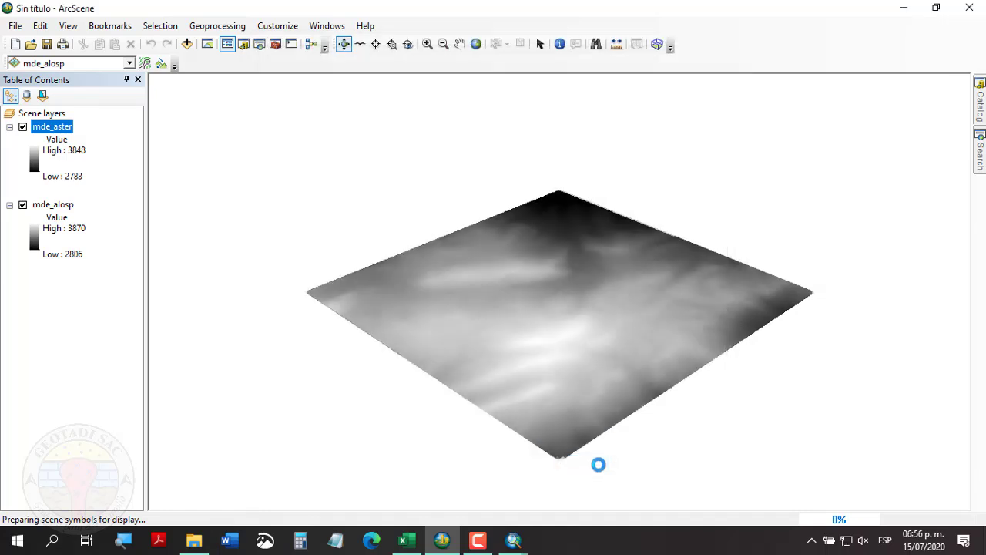
- Set the base heights of the mde_alosp layer to float on its own mde_alosp surface
left_click(47, 205)
right_click(49, 207)
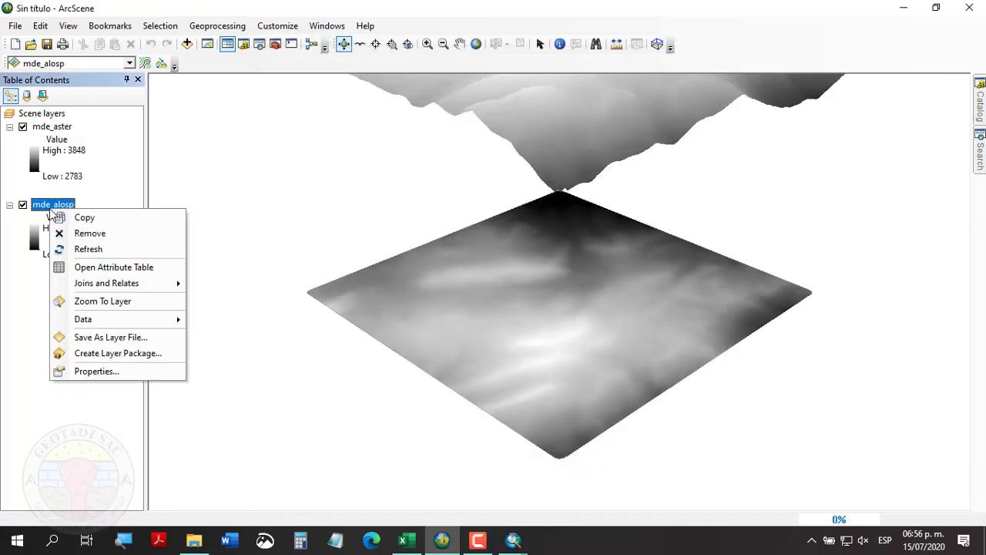
left_click(83, 373)
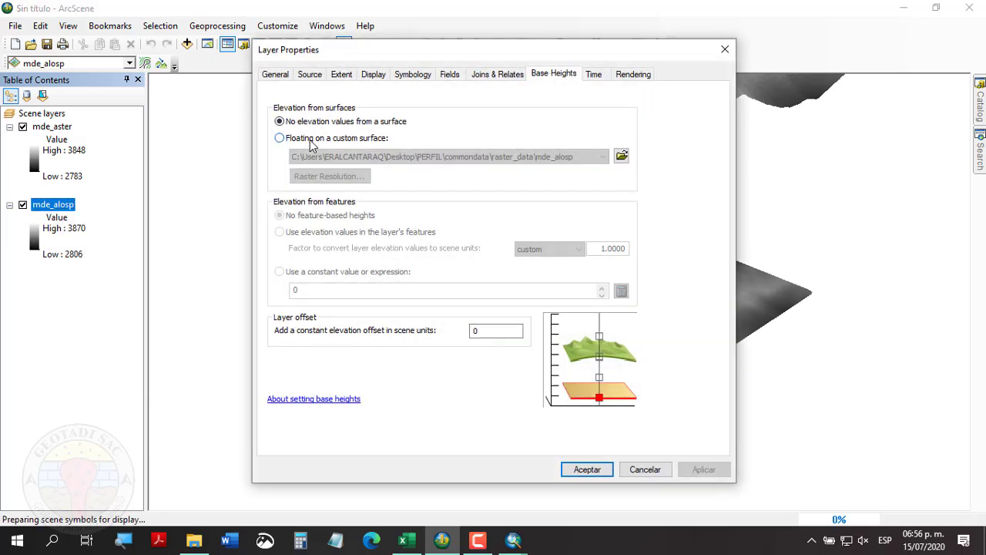
left_click(311, 140)
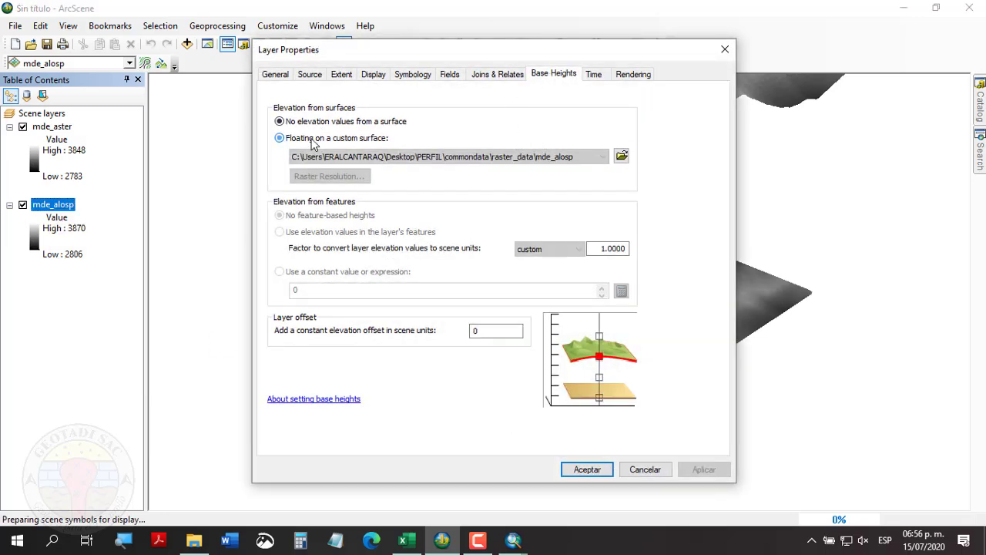
left_click(587, 469)
- Apply the color ramp running from light green through yellow and brown to greyish purple to the mde_aster layer
right_click(59, 126)
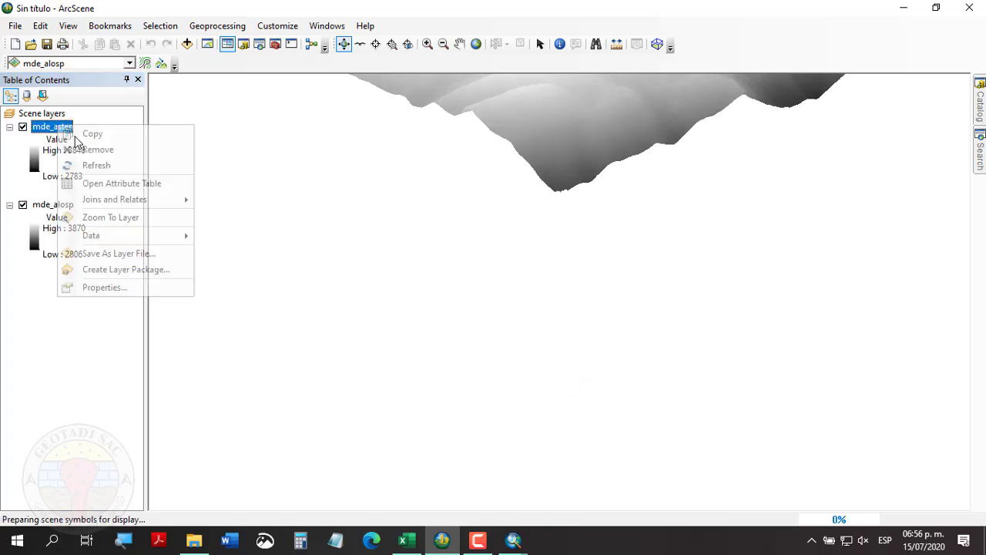
left_click(115, 217)
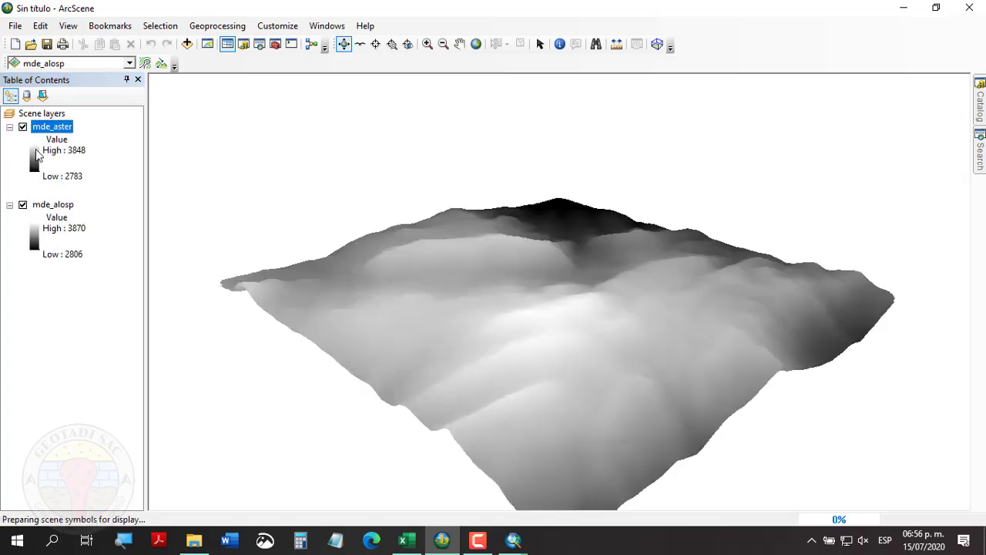
left_click(37, 155)
left_click(150, 199)
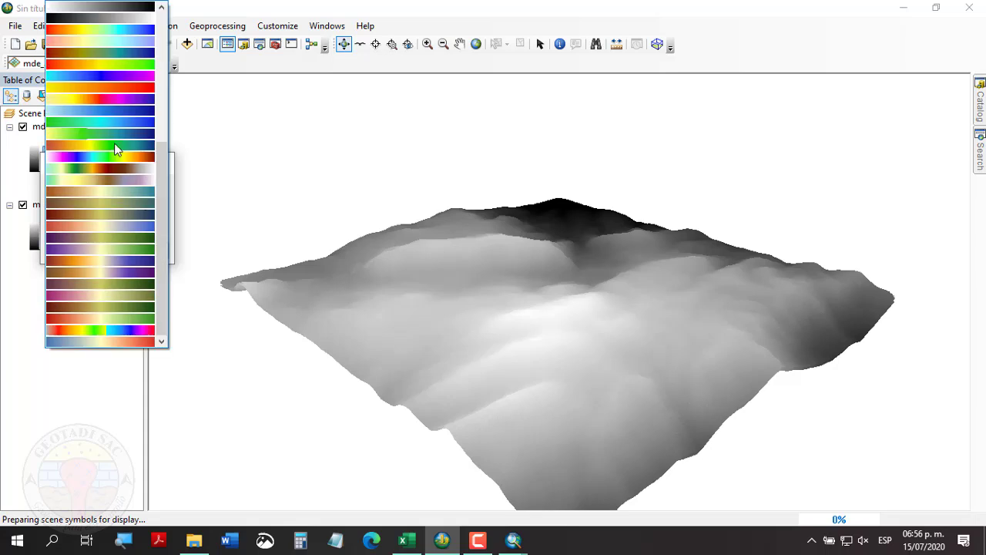
left_click(97, 181)
left_click(72, 249)
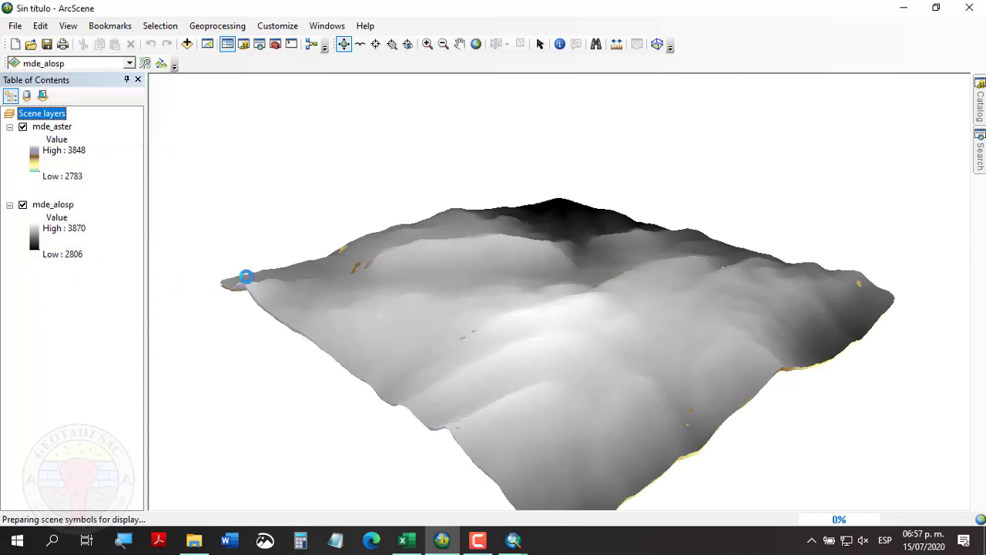
- Examine the overlapping mde_alosp and mde_aster surfaces in 3D from several angles and distances, including their edges and undersides
left_click_drag(588, 315, 357, 301)
scroll(465, 355, "down", 5)
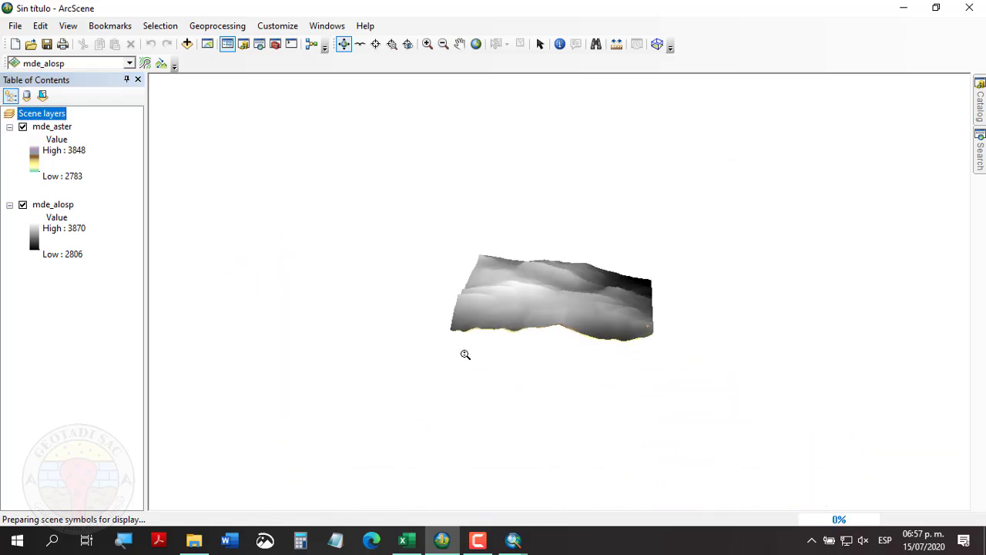
scroll(515, 323, "up", 5)
scroll(508, 385, "up", 3)
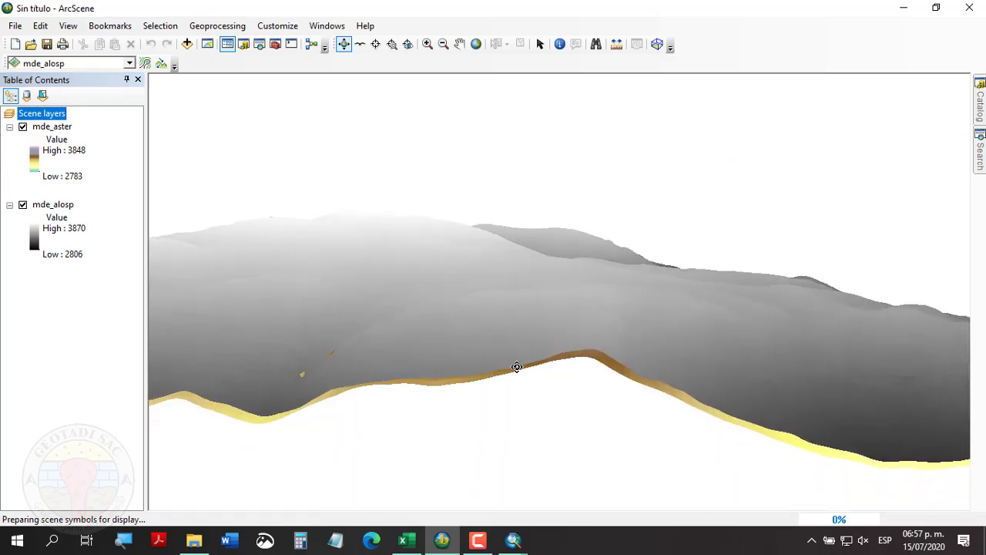
scroll(586, 274, "up", 3)
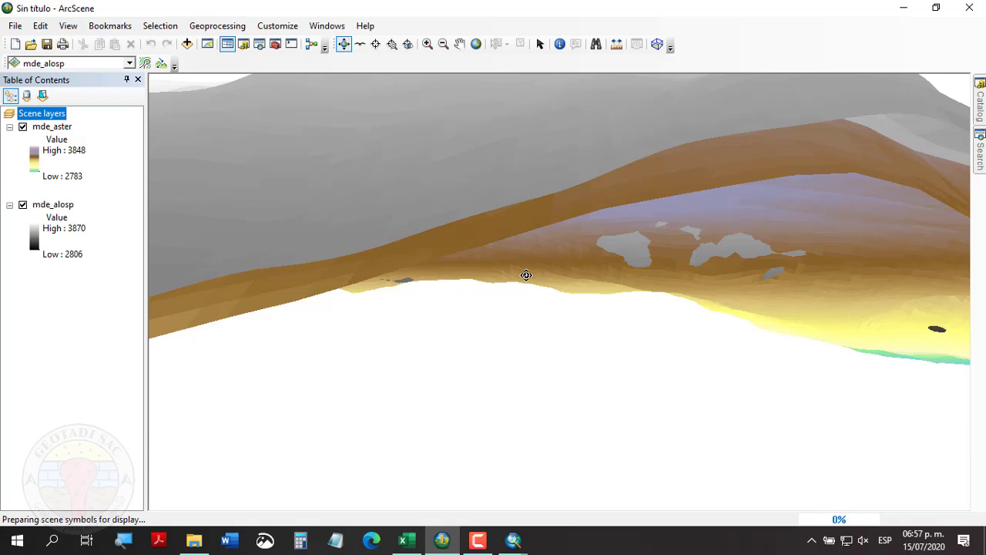
scroll(503, 273, "up", 2)
scroll(504, 272, "down", 2)
scroll(504, 273, "up", 2)
scroll(504, 272, "down", 3)
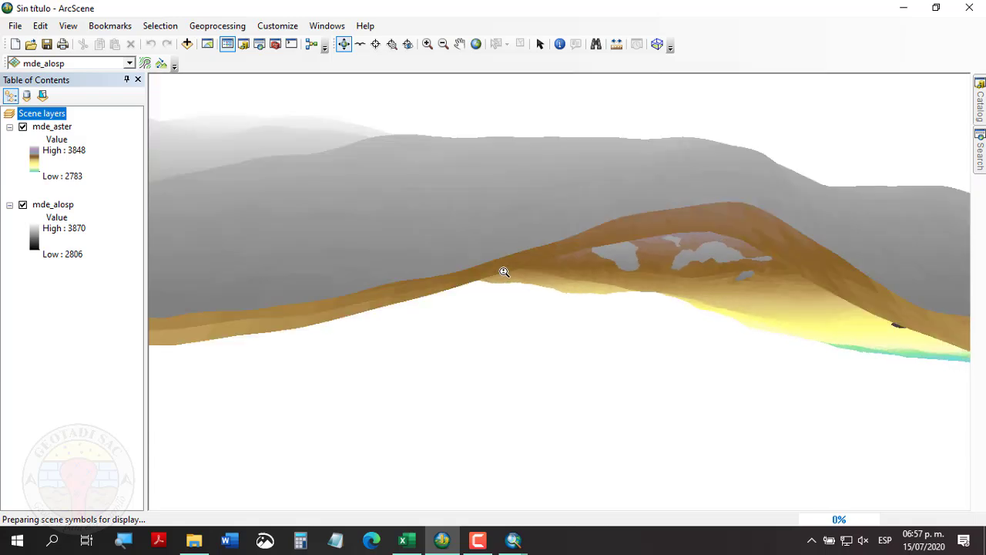
scroll(504, 272, "down", 1)
left_click_drag(501, 273, 139, 196)
scroll(546, 292, "down", 5)
left_click_drag(590, 392, 513, 315)
scroll(530, 340, "down", 2)
scroll(530, 340, "up", 2)
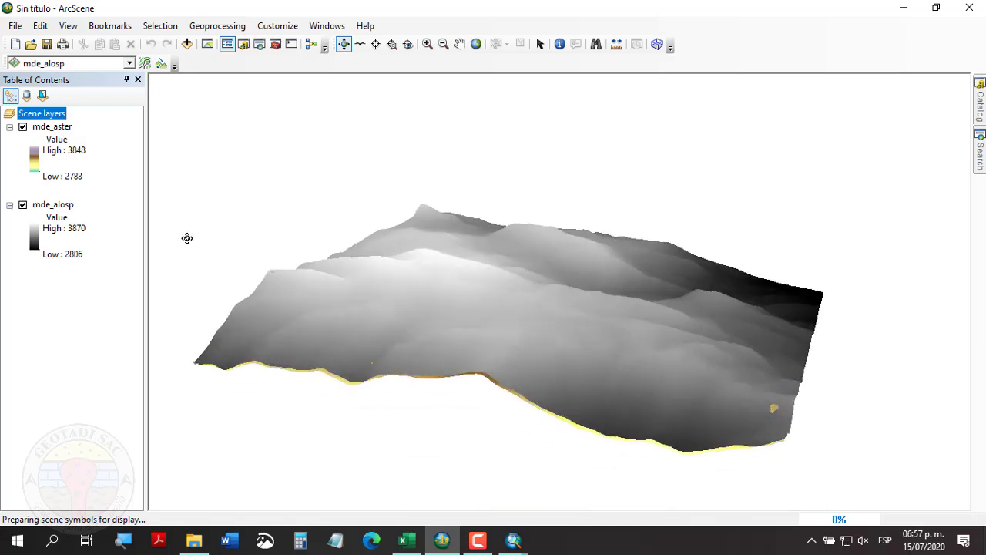
left_click_drag(530, 351, 655, 347)
scroll(557, 357, "down", 2)
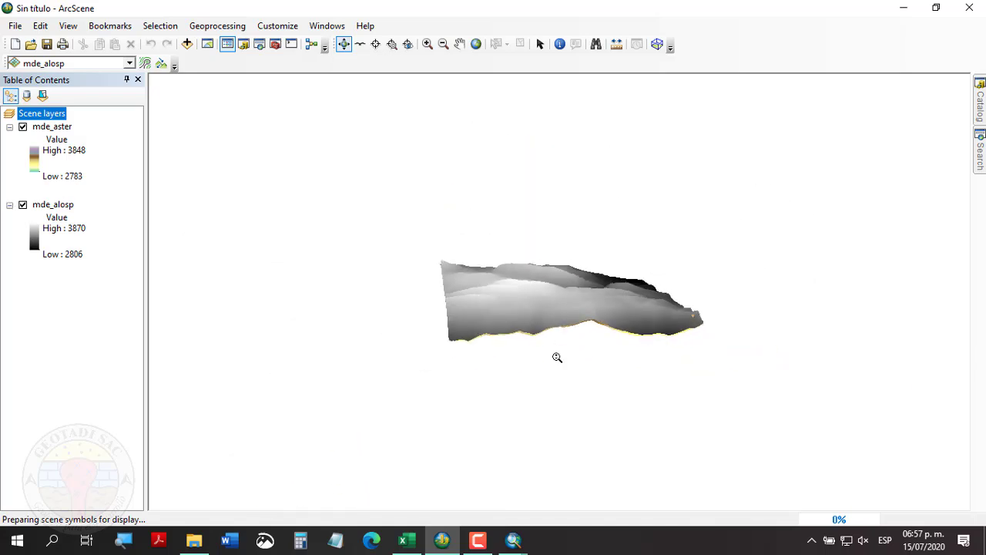
scroll(557, 358, "up", 3)
scroll(561, 349, "down", 3)
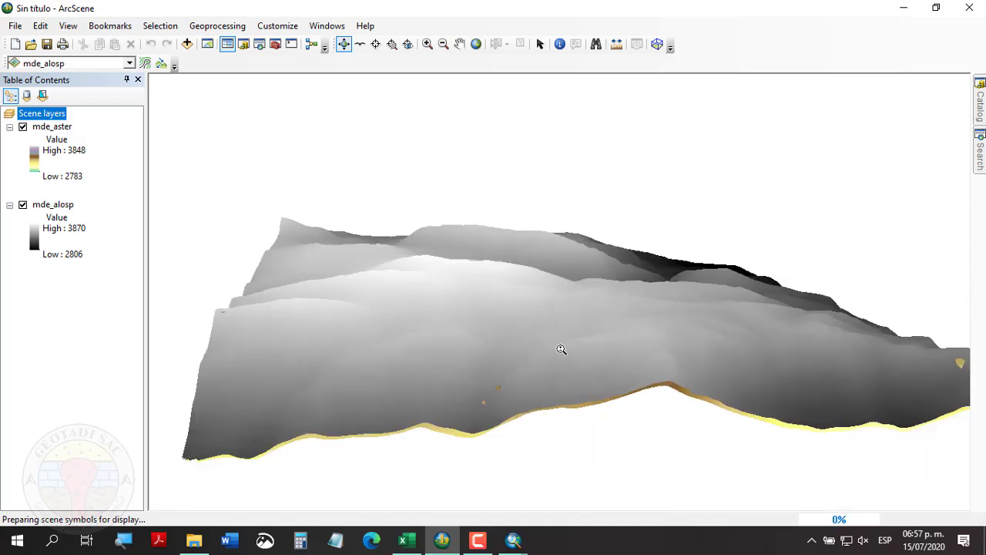
left_click_drag(655, 331, 610, 374)
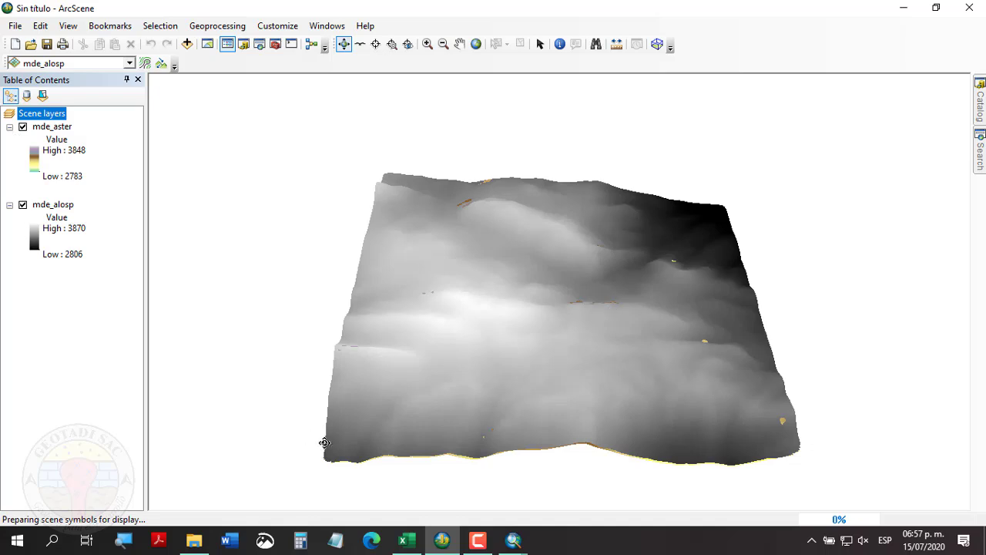
- Collapse the legends of the mde_aster and mde_alosp layers and inspect the terrain surface more closely
left_click(9, 127)
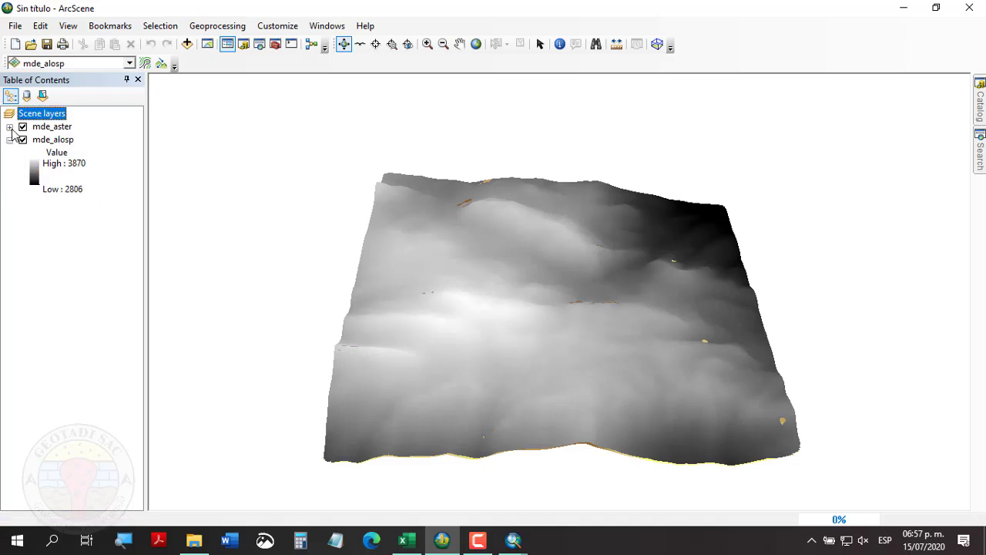
left_click(10, 139)
left_click_drag(540, 394, 546, 357)
scroll(528, 254, "up", 3)
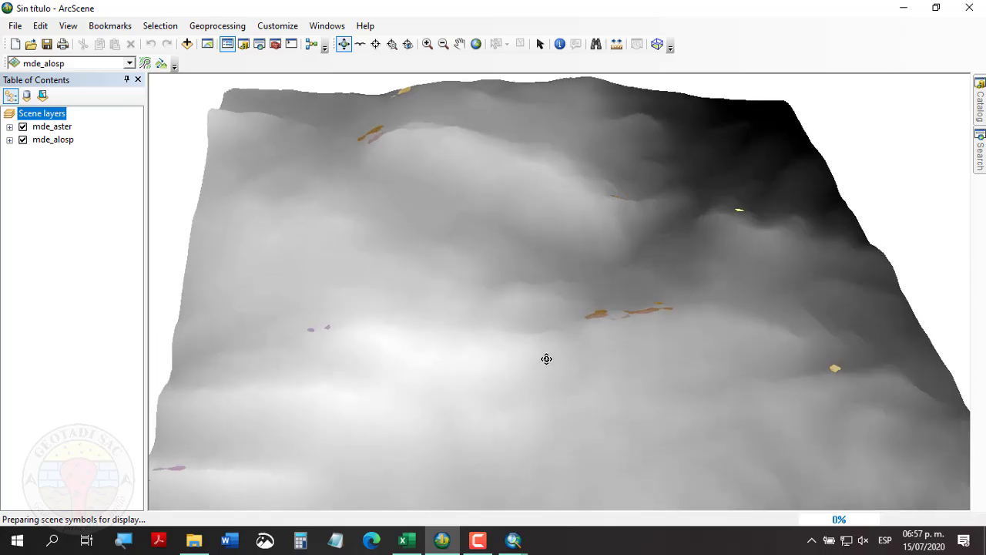
- Switch to ArcMap, close the export dialog and the profile graph, and return to the Select Elements tool
key("alt+Tab")
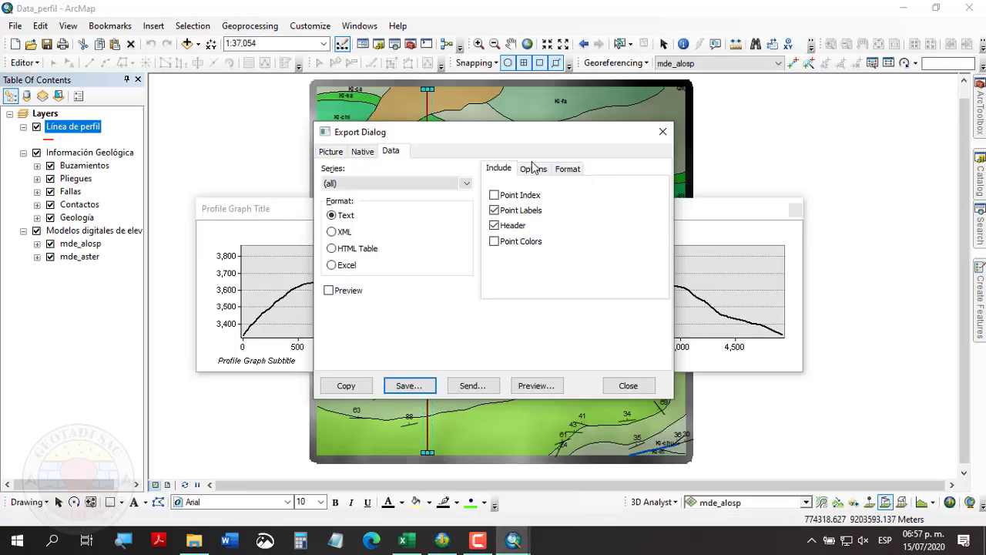
left_click(663, 132)
left_click(795, 210)
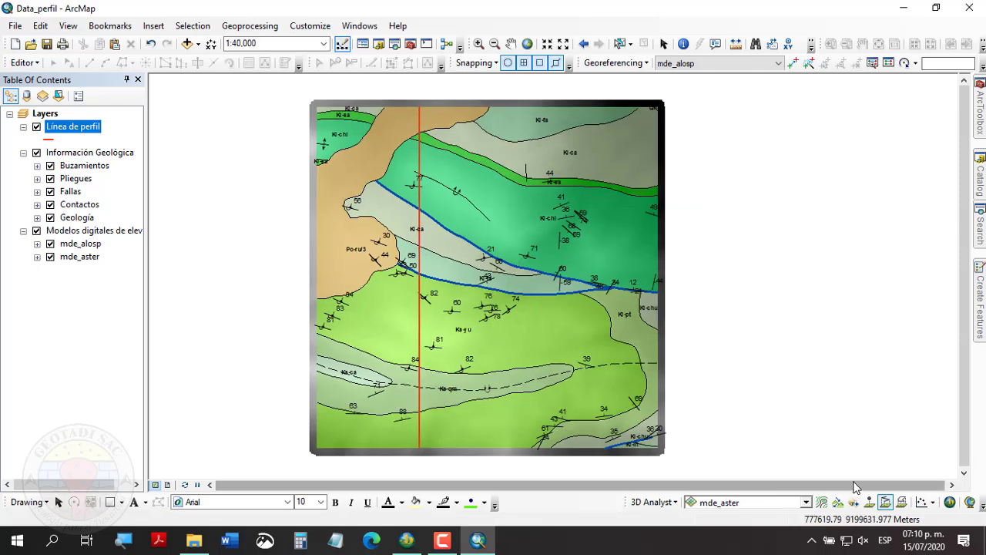
left_click(665, 44)
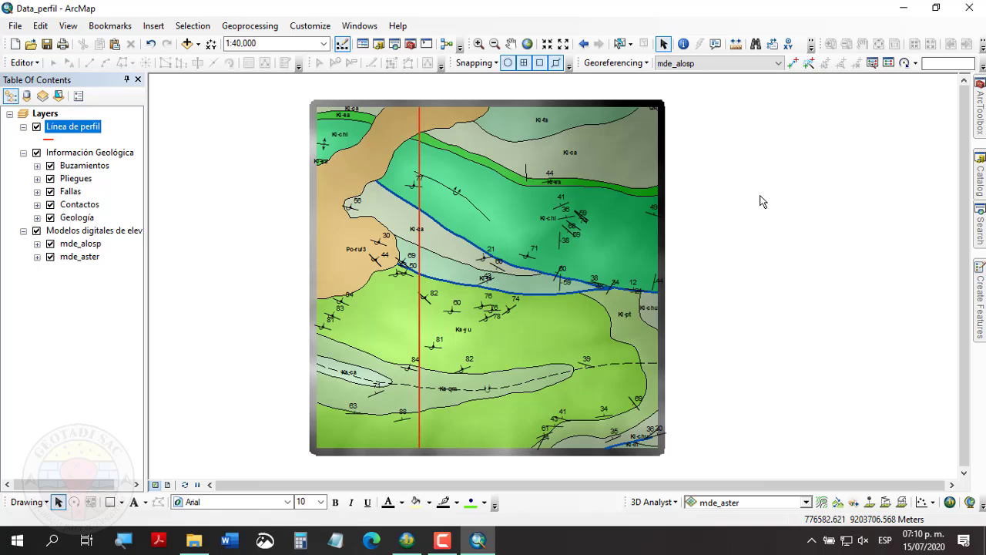
- Search the local tools for "profile" and open the Stack Profile (3D Analyst) tool
key("ctrl+f")
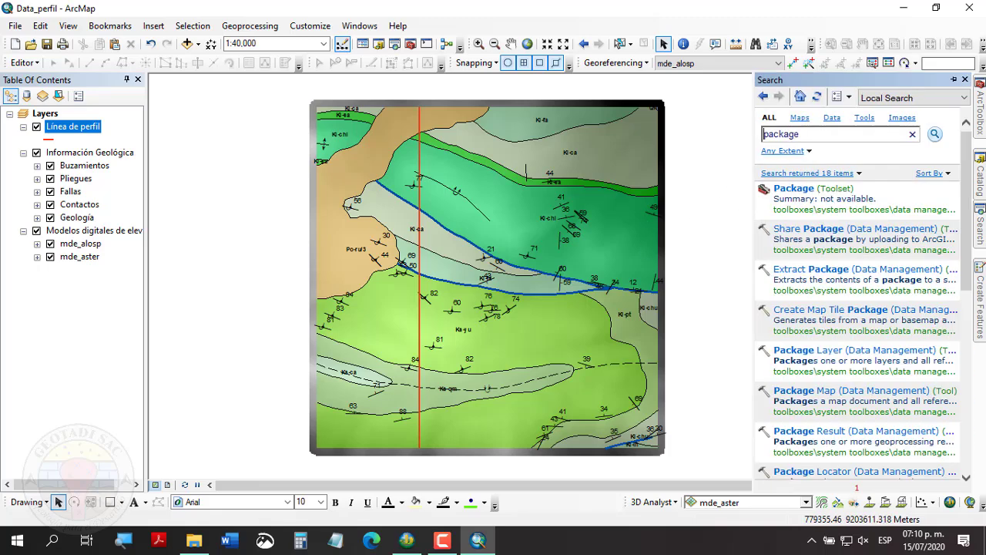
double_click(806, 136)
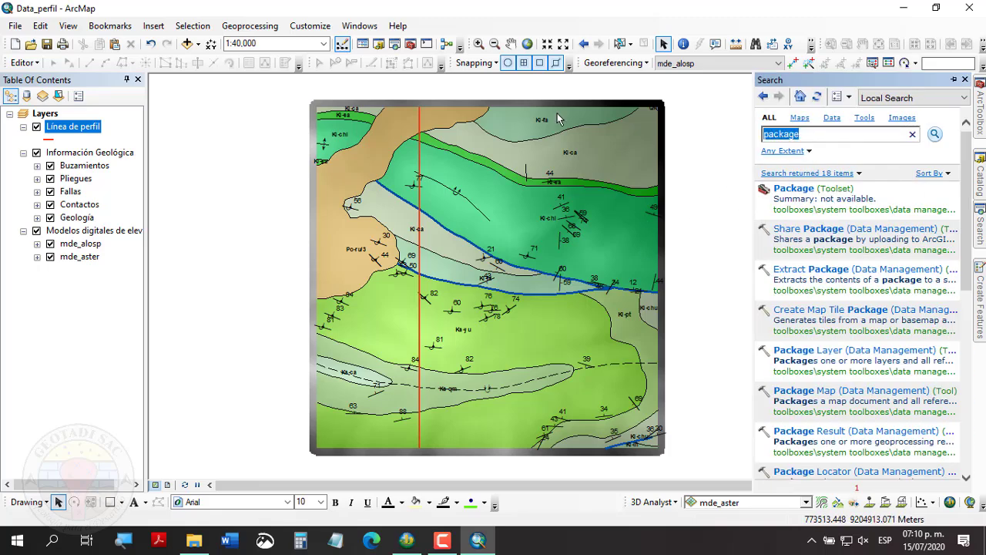
type("progile")
key("Return")
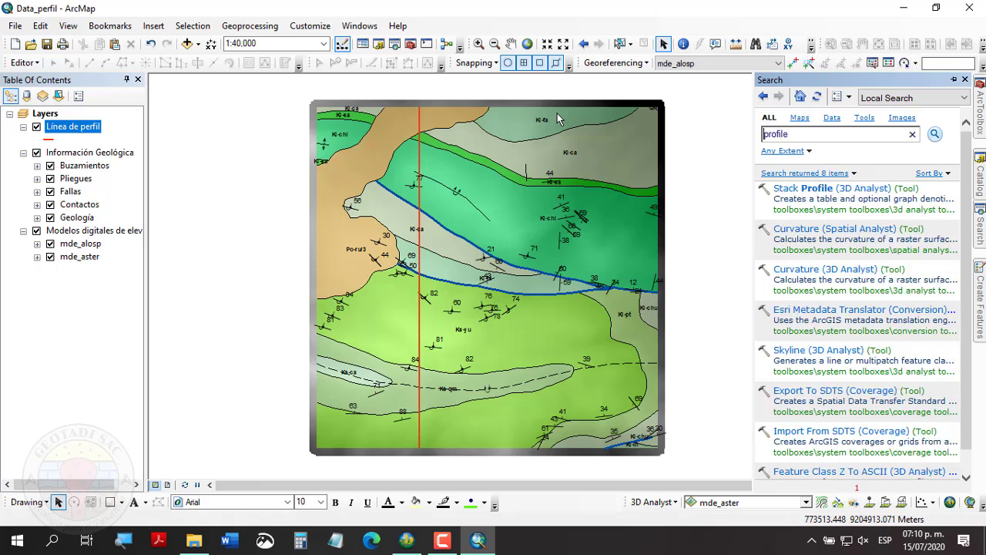
left_click(825, 196)
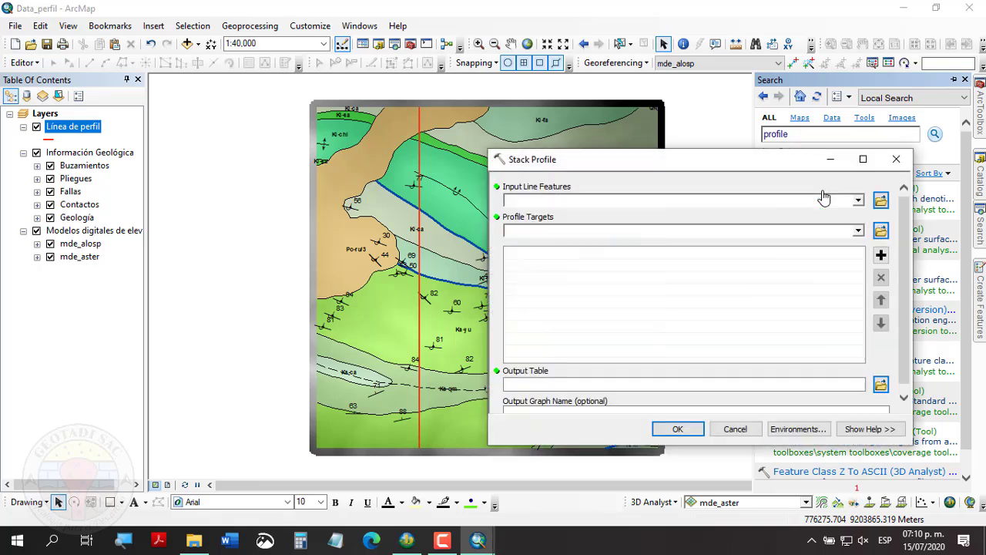
- Set Línea de perfil as the Stack Profile input line and add mde_alosp and mde_aster as profile targets
left_click_drag(568, 165, 315, 152)
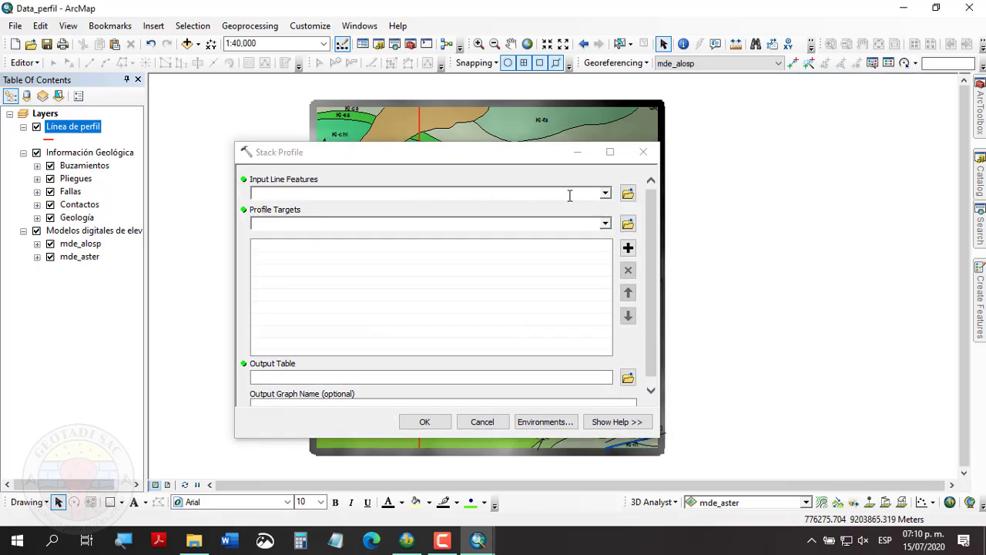
left_click(605, 193)
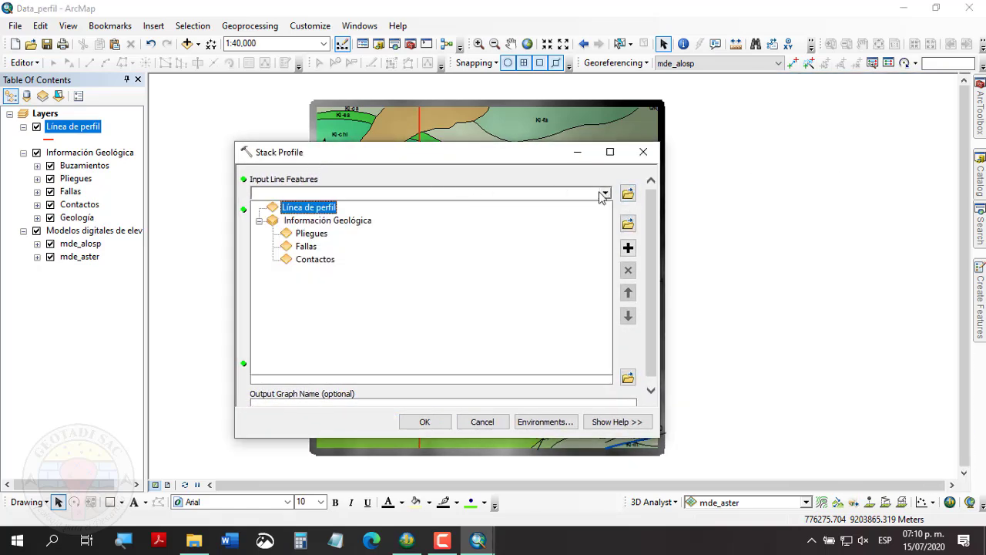
left_click(455, 208)
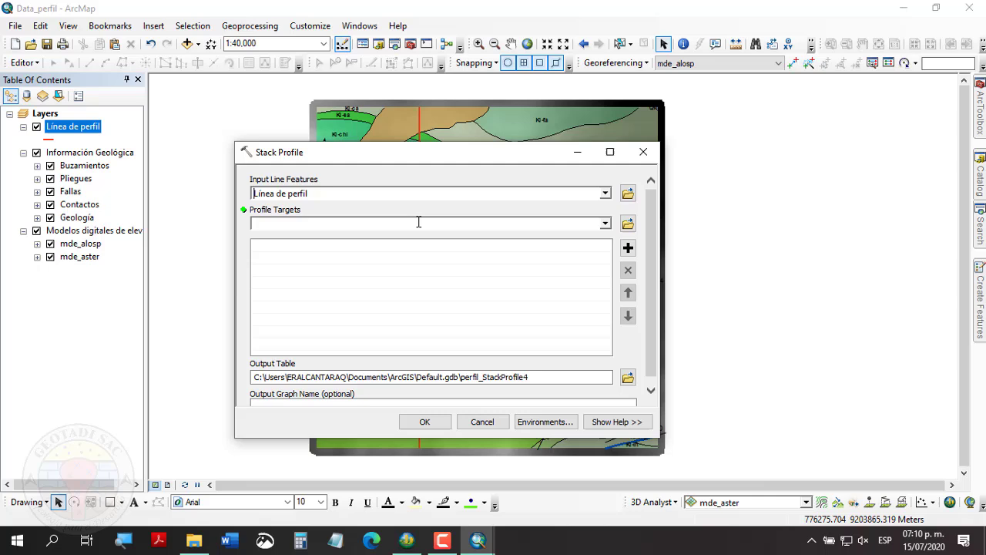
left_click(606, 224)
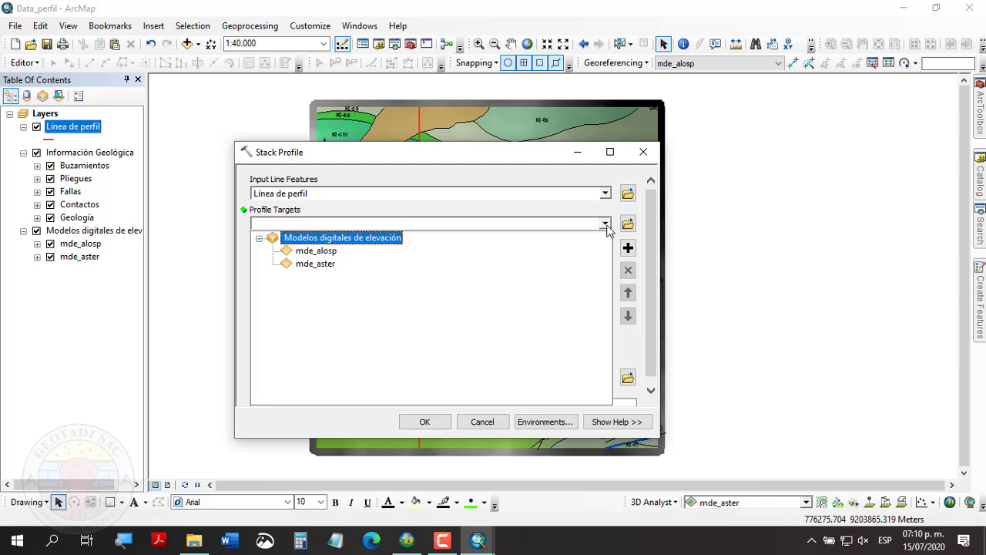
left_click(326, 253)
left_click(605, 224)
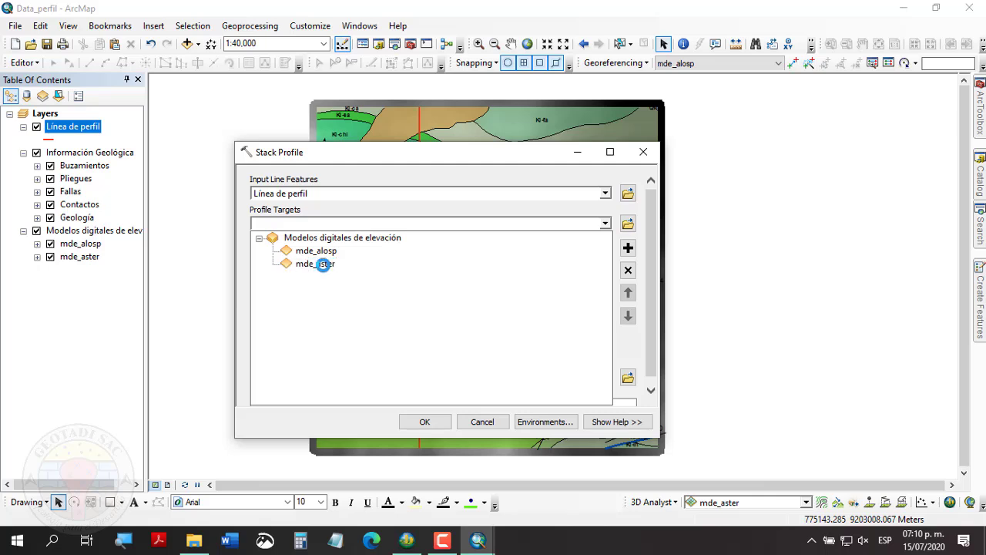
left_click(325, 266)
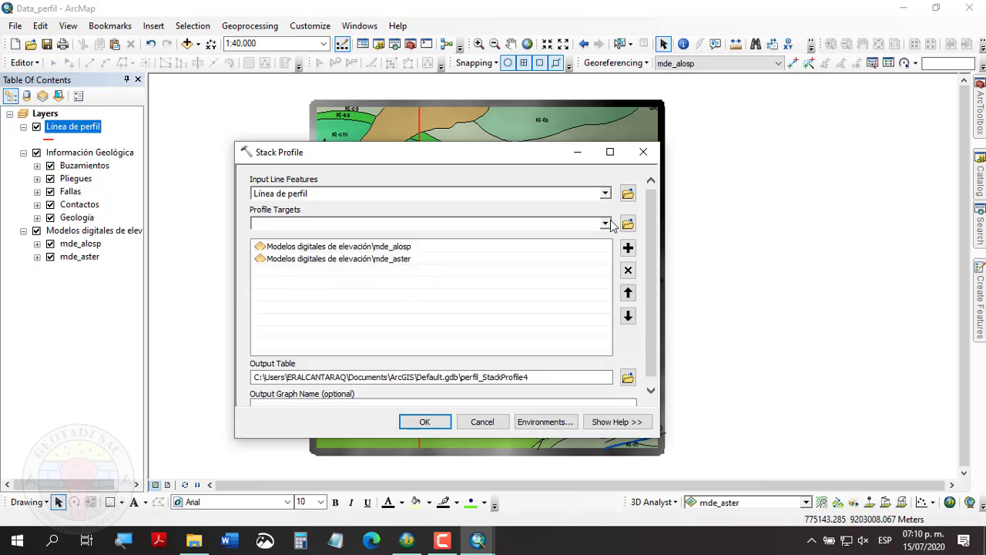
- Run Stack Profile with the output table saved as perfiles in the PERFIL folder and the output graph named perfiles
left_click_drag(465, 161, 711, 170)
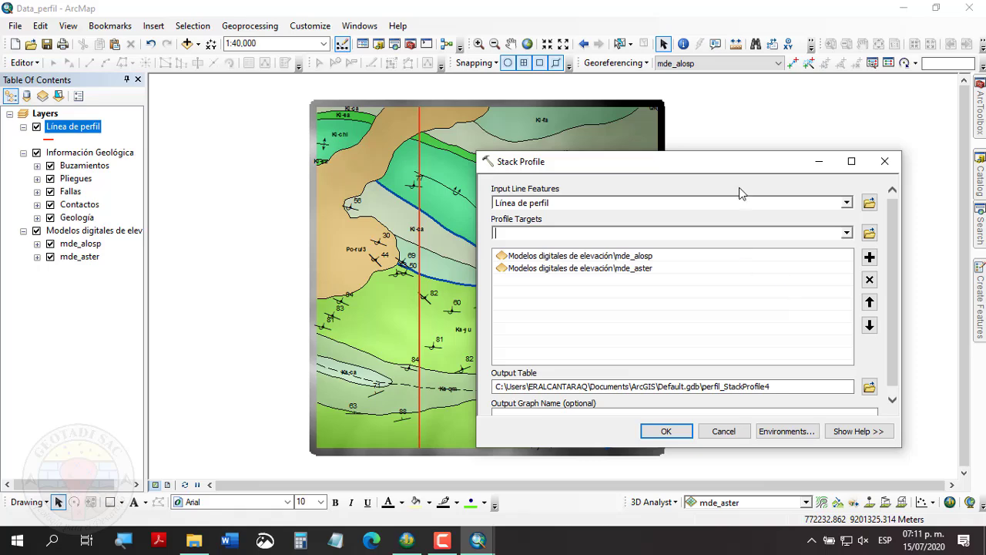
left_click_drag(728, 163, 661, 140)
left_click(802, 364)
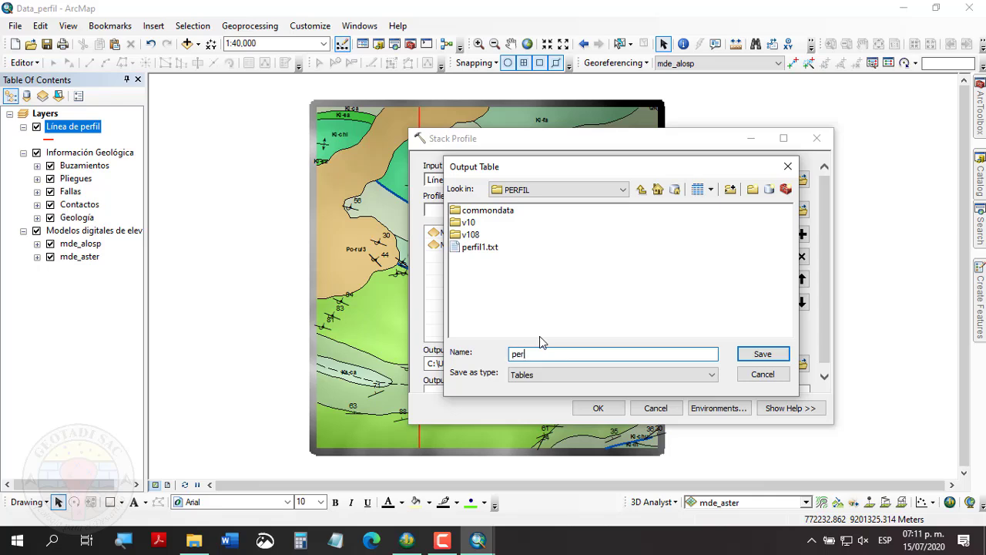
type("es")
left_click(761, 354)
scroll(827, 336, "down", 1)
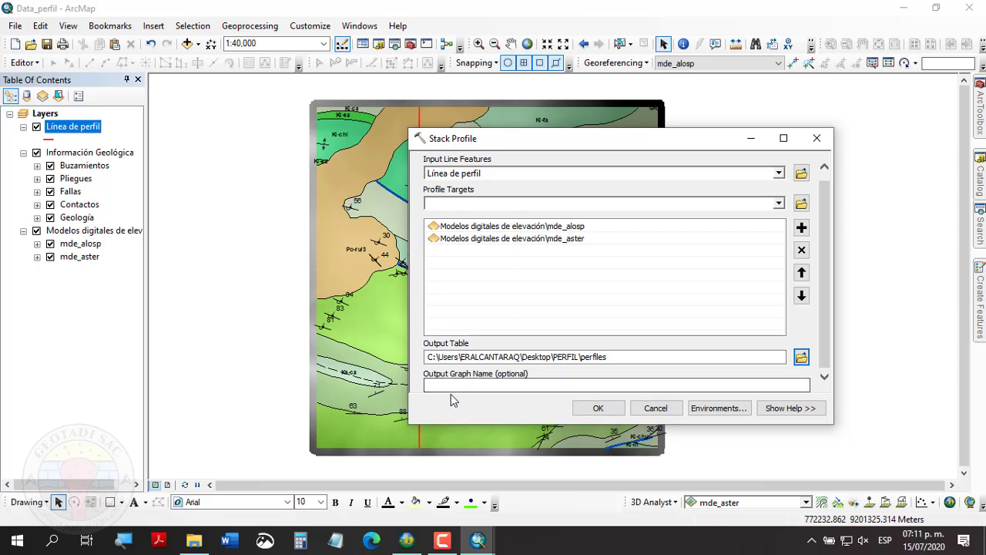
left_click(452, 386)
left_click(599, 409)
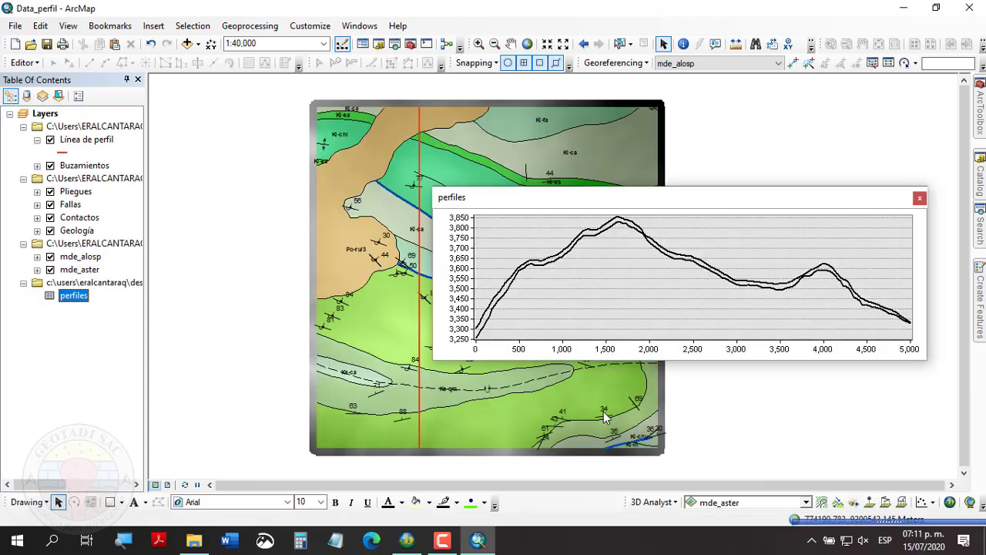
- Open the data export settings of the perfiles graph and preview all series in text format
left_click_drag(583, 206, 368, 232)
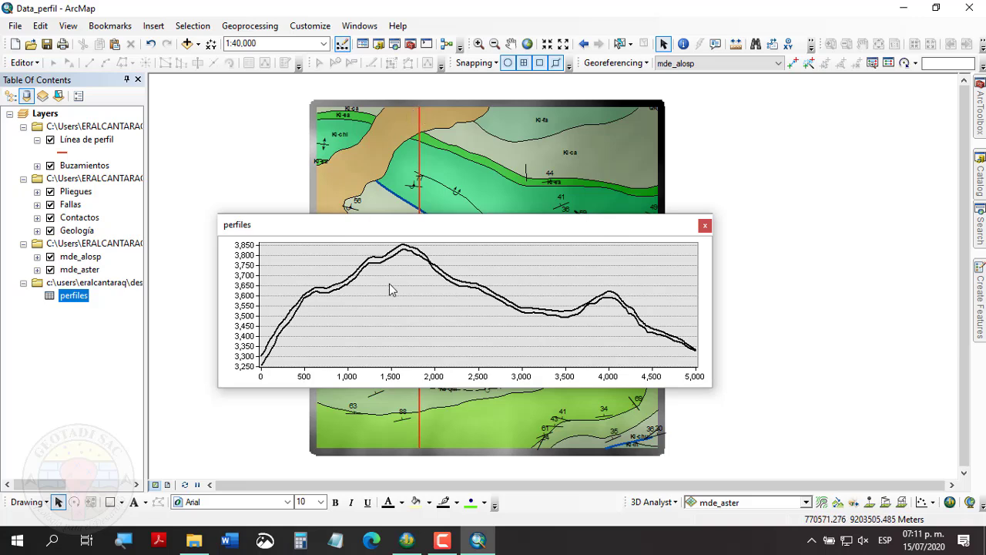
right_click(295, 258)
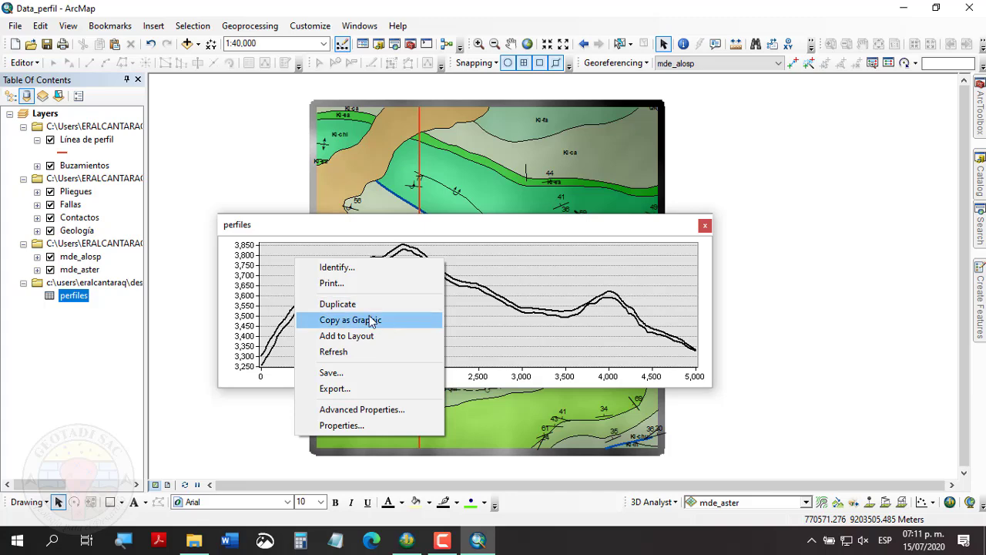
left_click(324, 389)
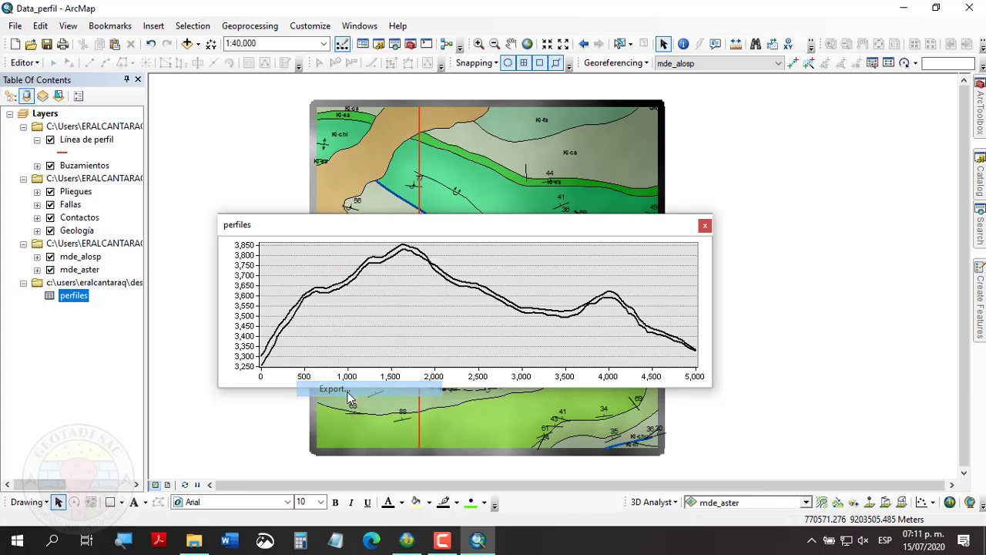
left_click(390, 153)
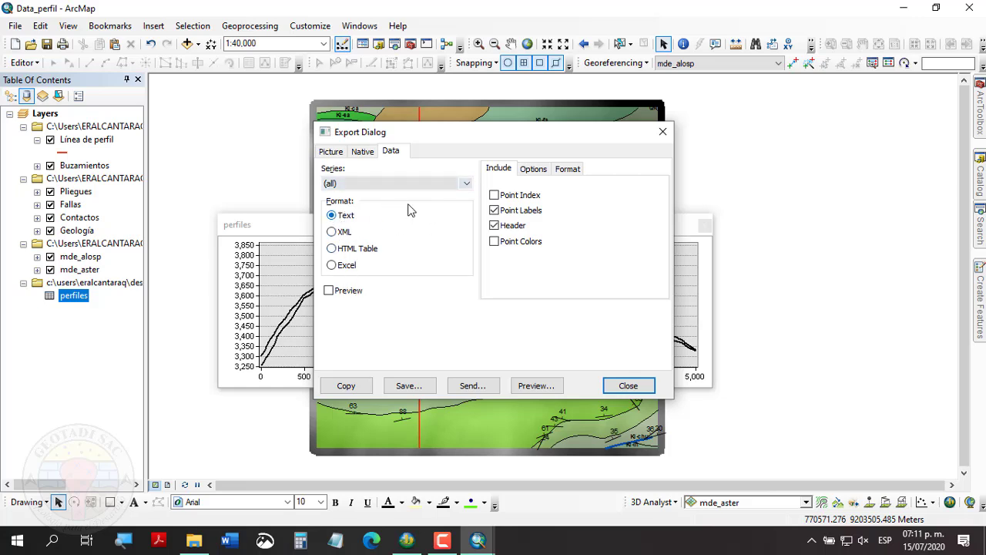
left_click(330, 290)
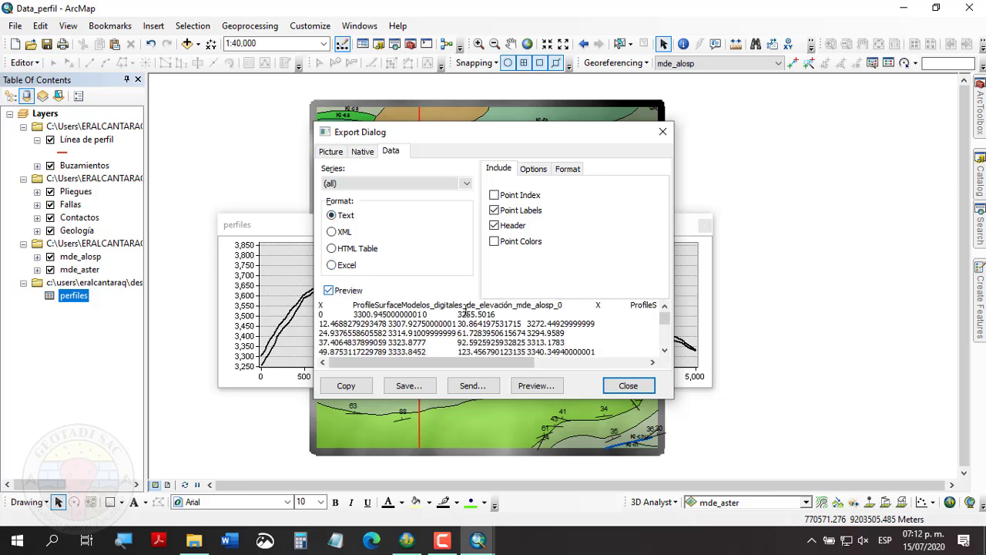
left_click(345, 295)
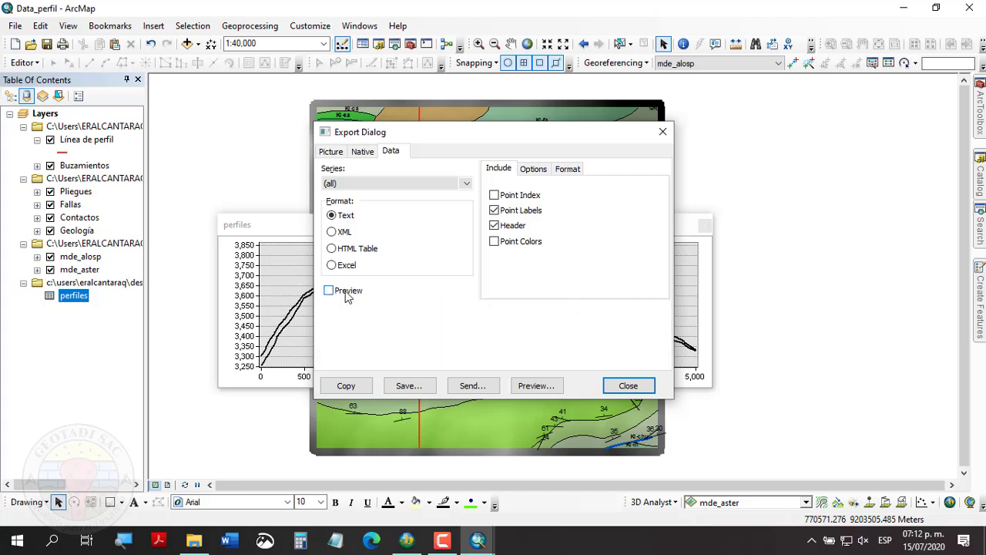
- Save the graph data as a tab-delimited text file named perfiles in the PERFIL folder
left_click(408, 386)
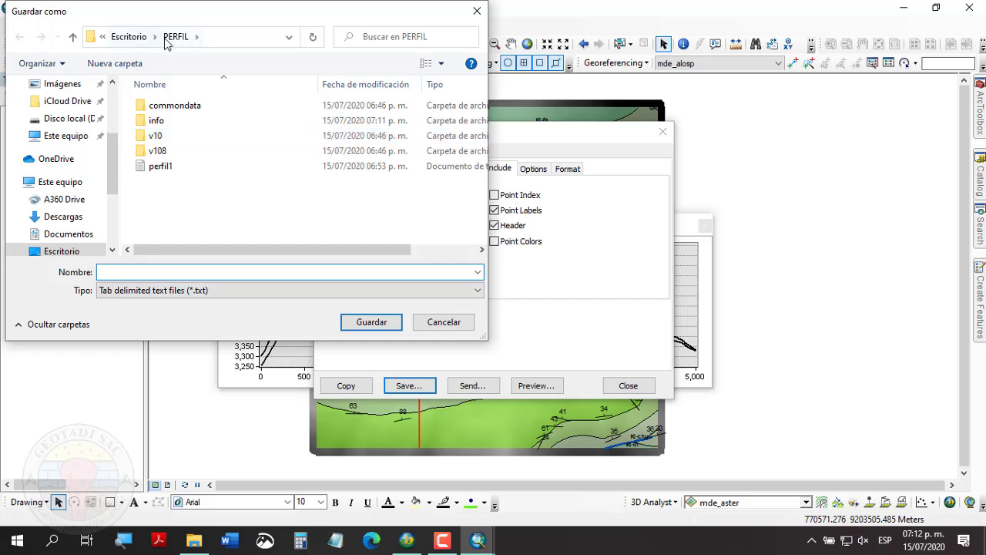
type("perfiles")
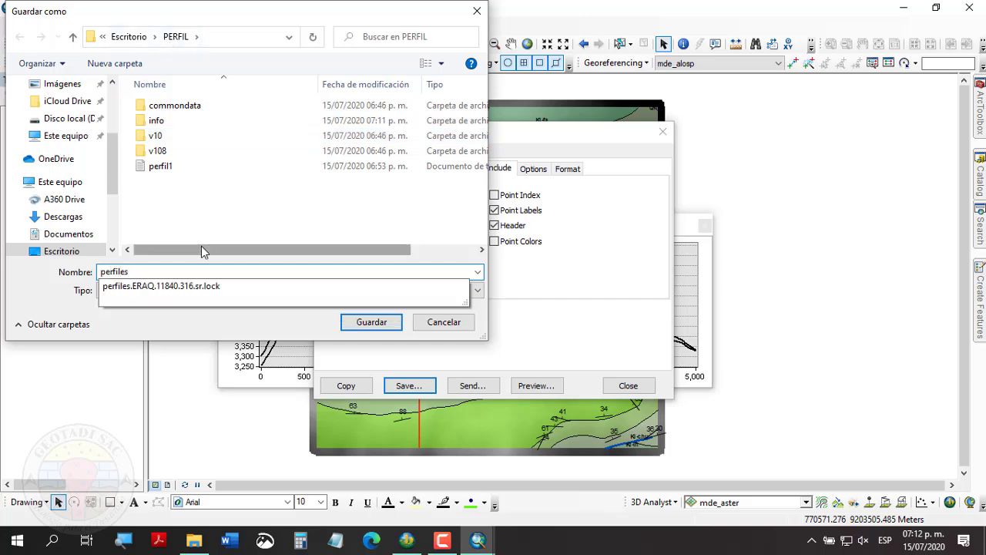
key("Return")
- Open the perfiles text file from the PERFIL folder and copy all its contents into a blank Excel workbook at cell A1
key("alt+Tab")
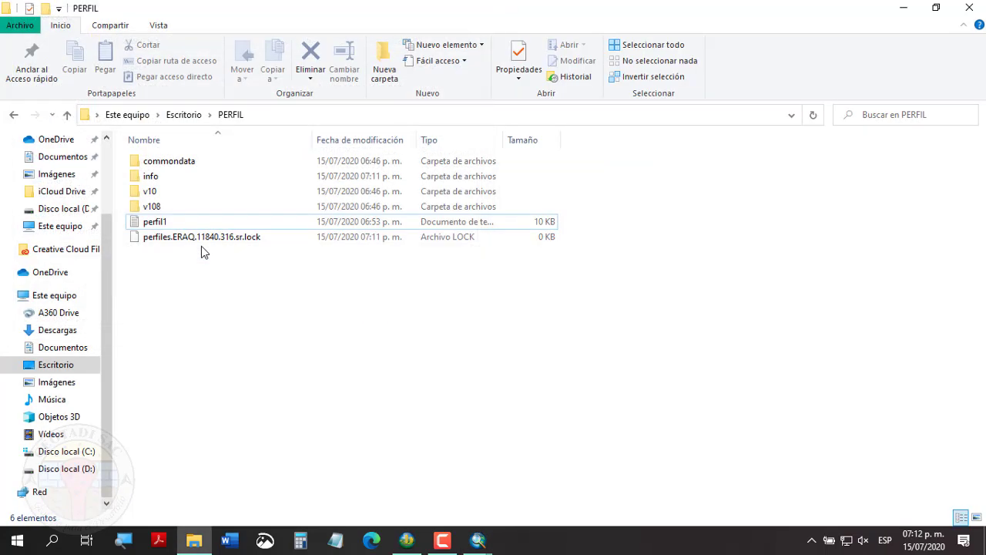
double_click(159, 254)
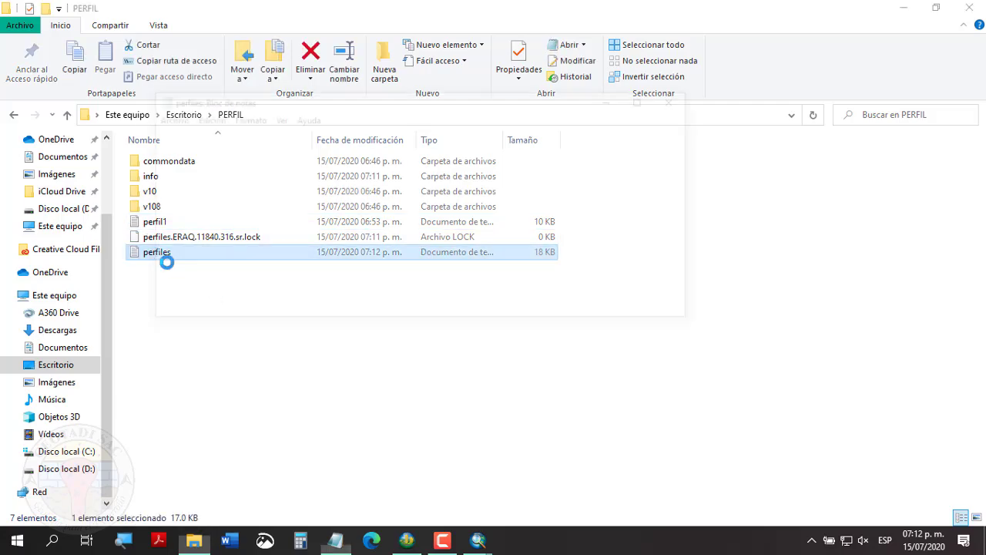
left_click(293, 236)
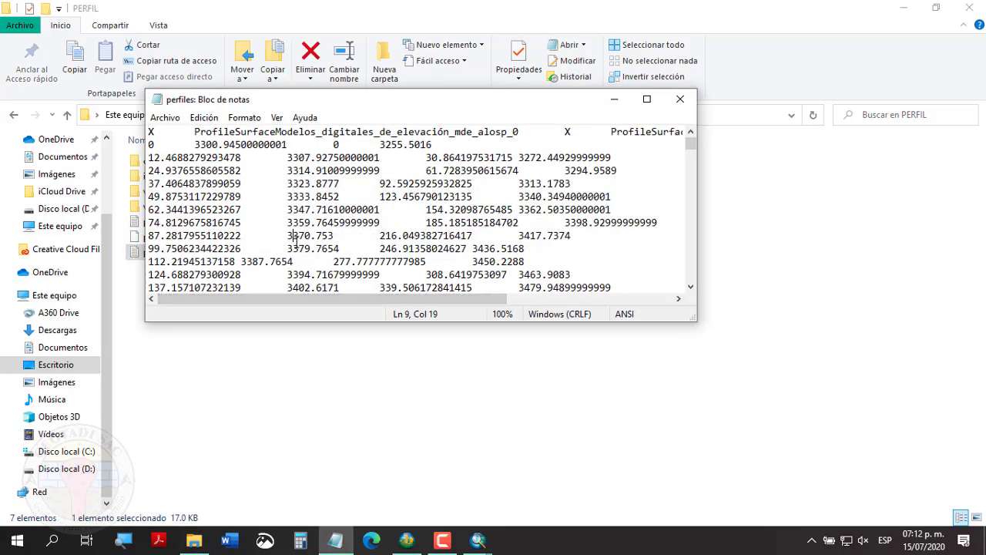
key("ctrl+a")
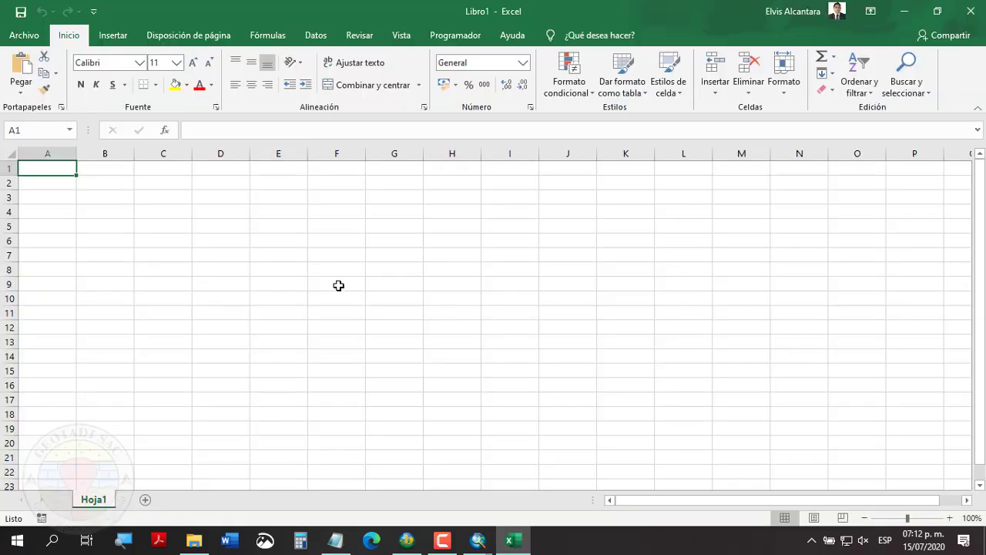
key("ctrl+v")
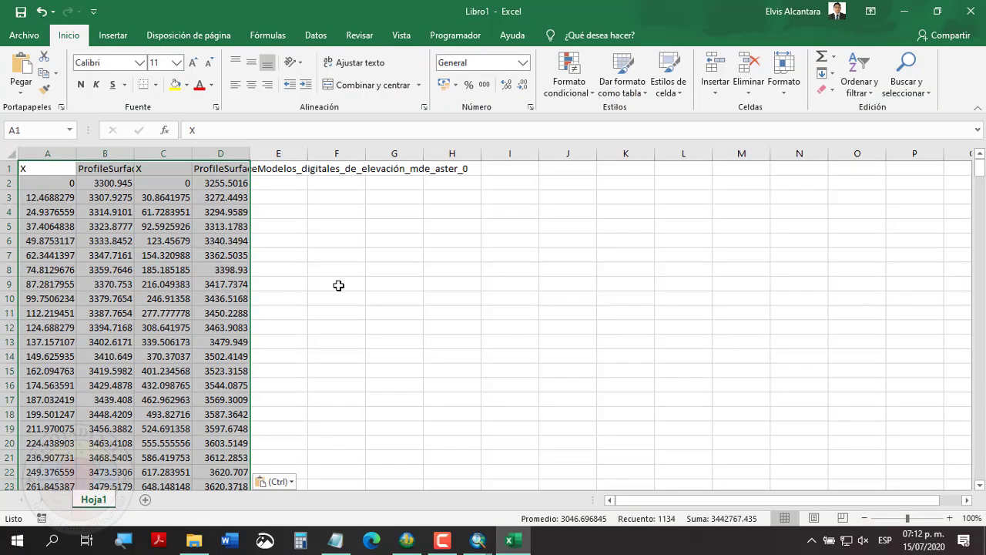
- Autofit the widths of columns A to D to their profile data and headings
left_click(338, 285)
left_click(279, 285)
double_click(76, 156)
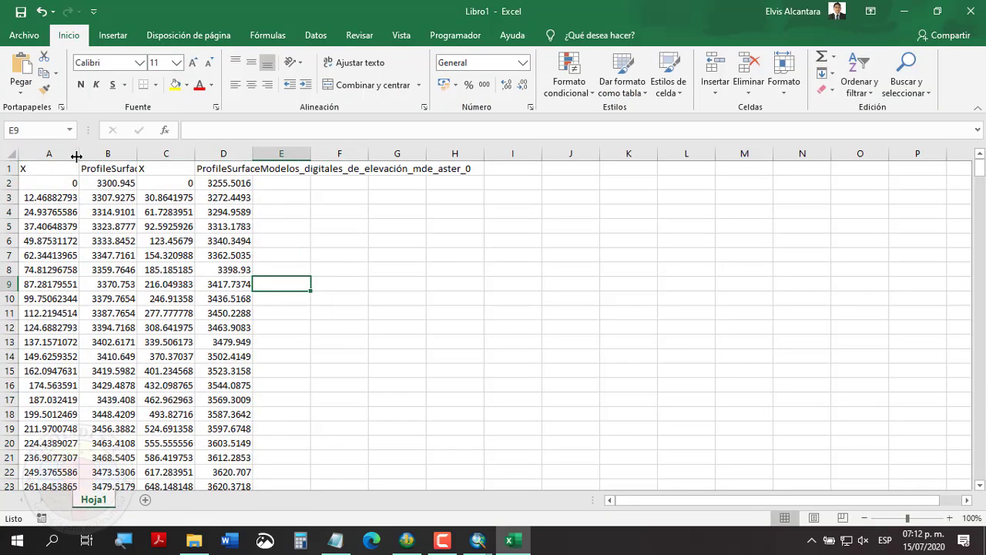
double_click(198, 157)
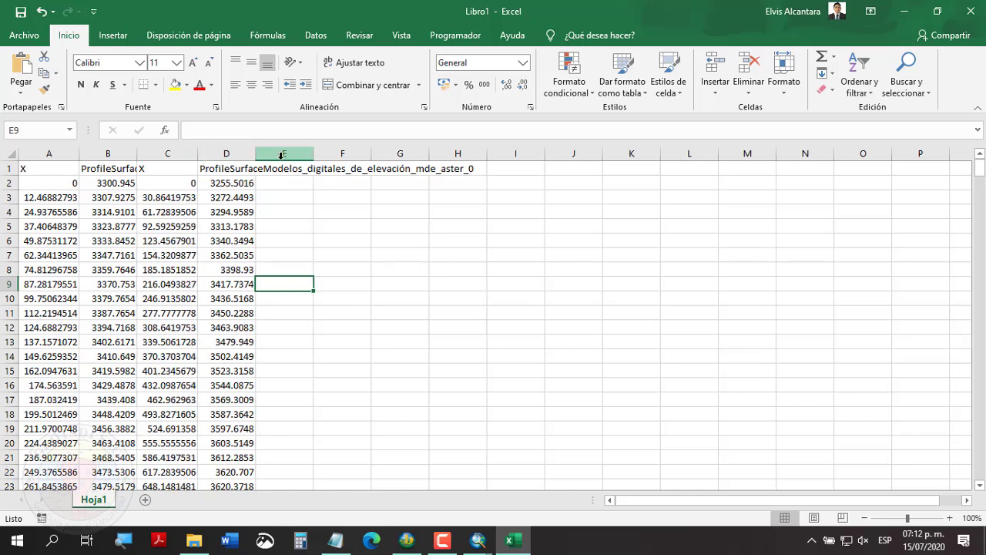
double_click(256, 156)
left_click(517, 351)
left_click(168, 197)
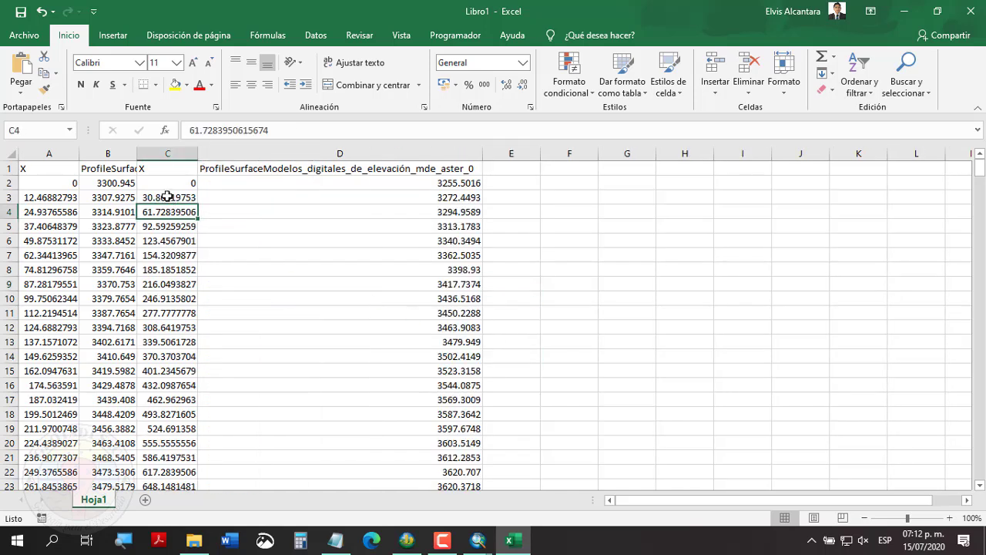
left_click(163, 184)
double_click(137, 155)
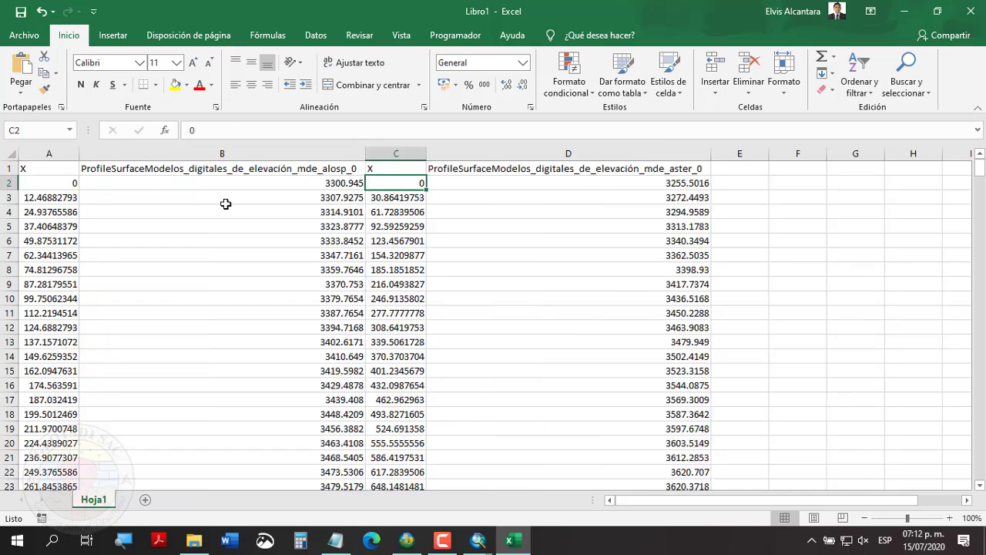
- Rename the heading in B1 as ALOS PALSAR and autofit column B
left_click(268, 192)
left_click(281, 166)
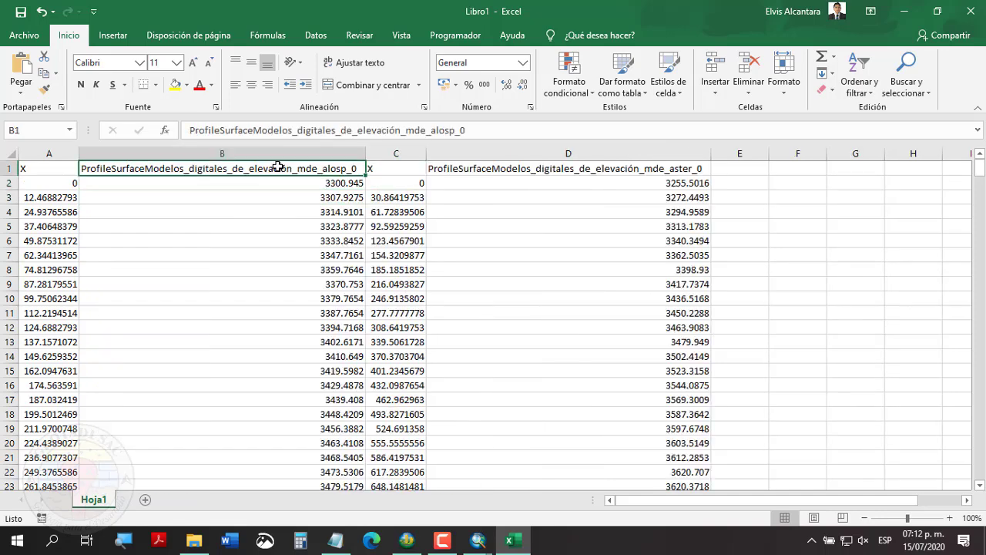
left_click(59, 171)
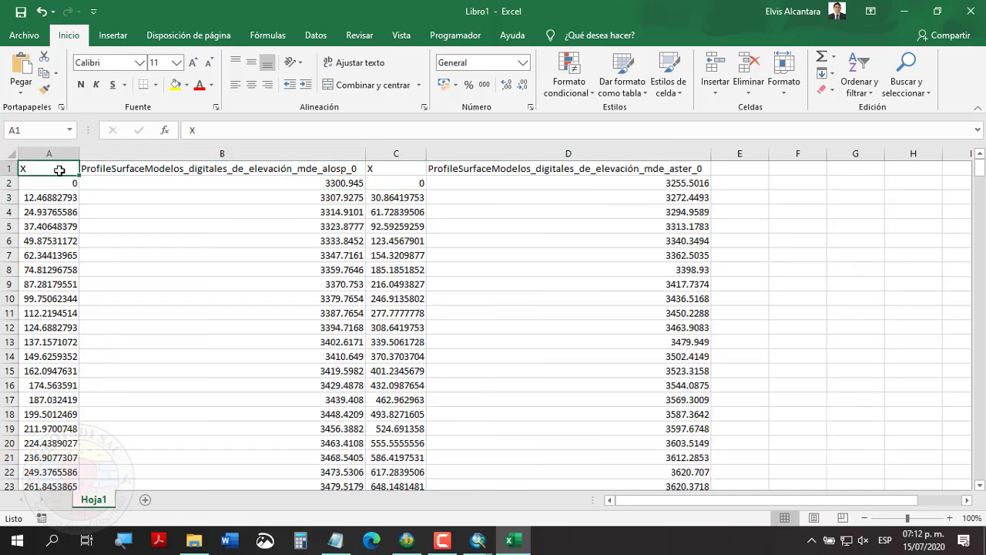
left_click(117, 167)
type("ALOS")
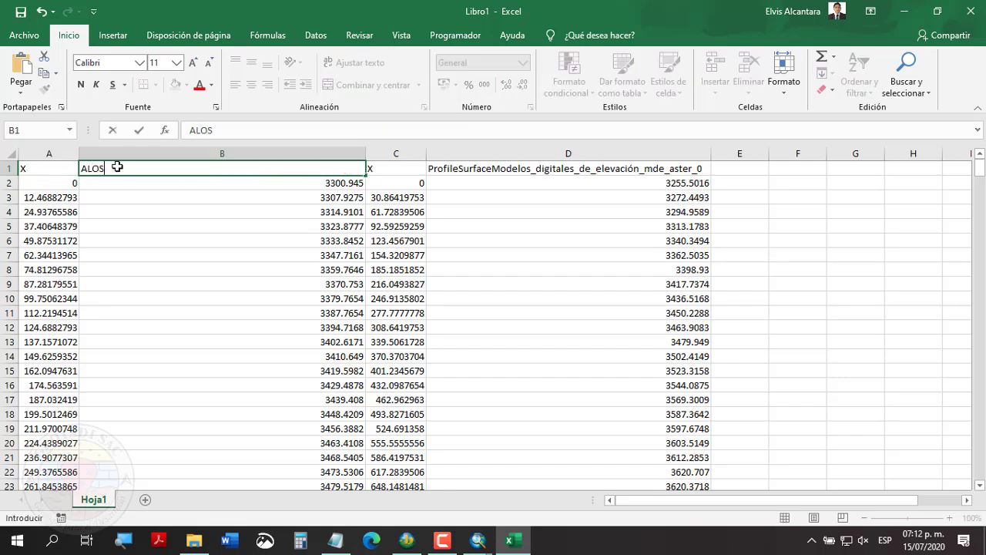
type(" PALSAR")
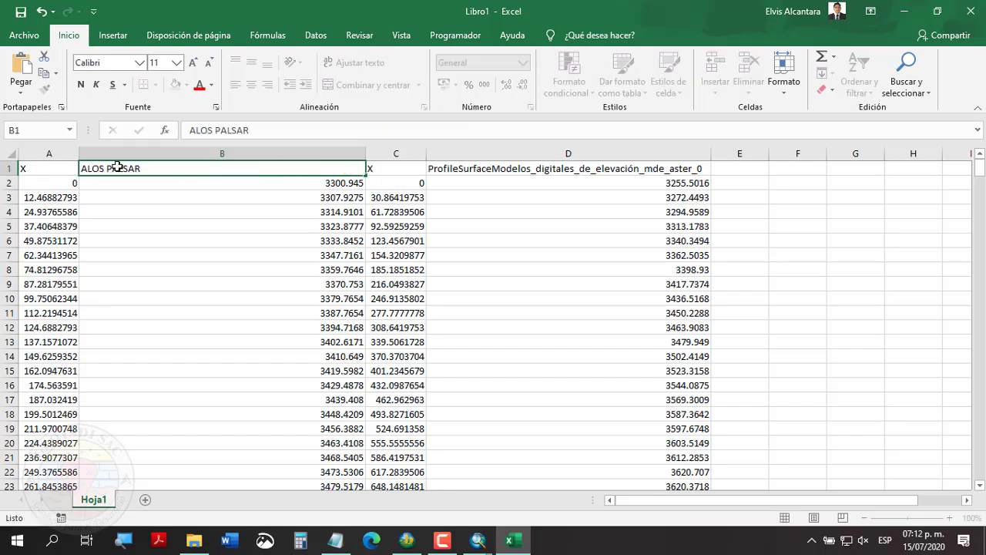
key("Return")
double_click(368, 151)
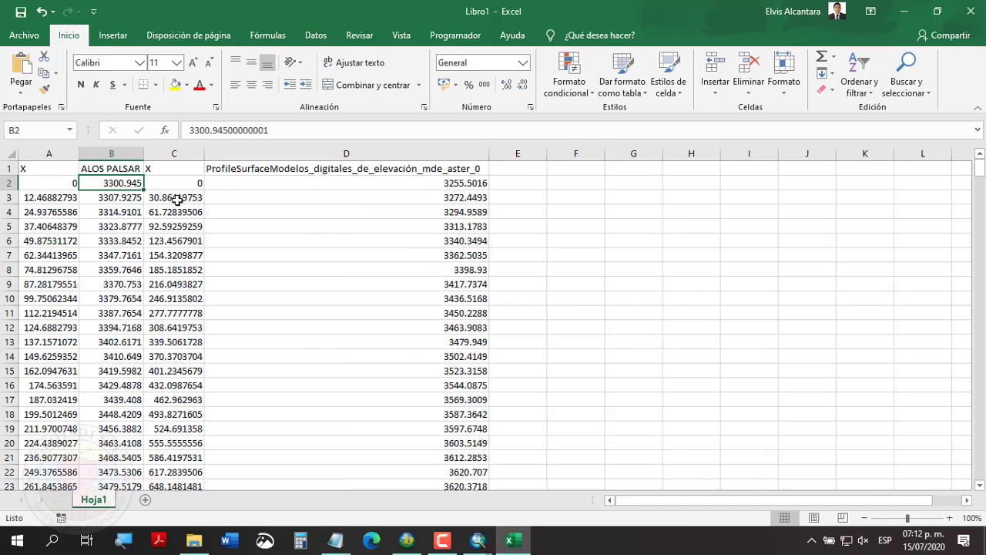
- Rename the heading in D1 as ASTER and autofit column D
left_click(189, 212)
left_click(292, 169)
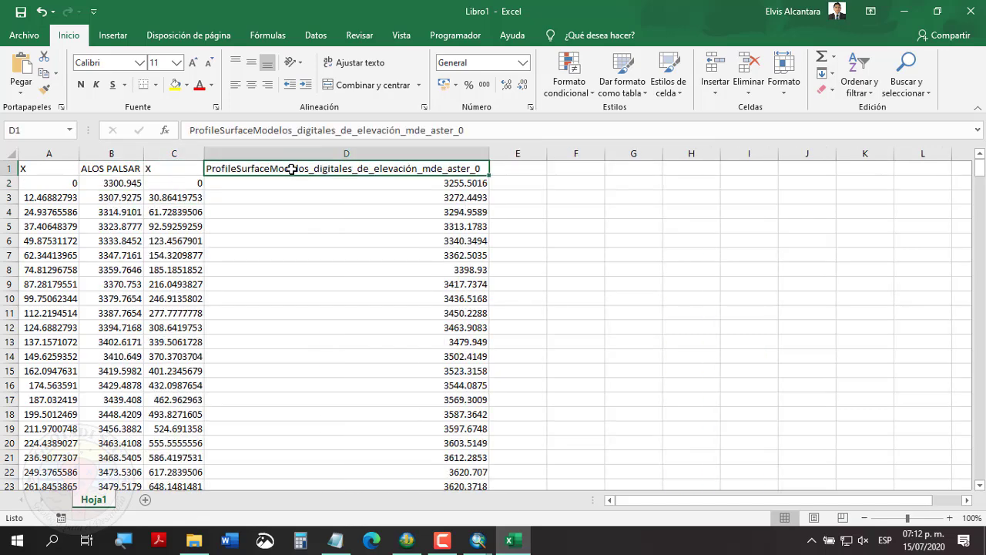
type("ASTER")
key("Return")
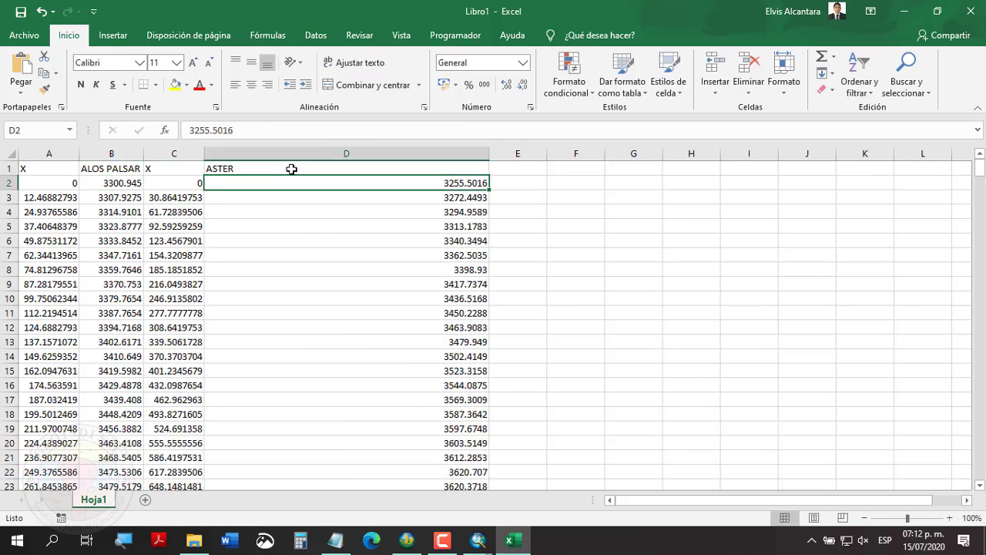
double_click(492, 152)
left_click(416, 225)
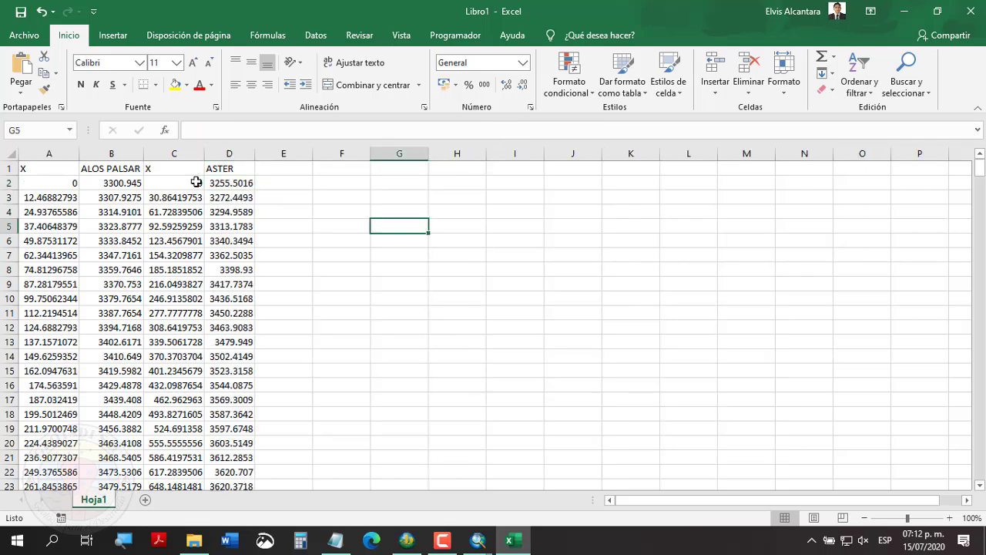
- Compare the X distance intervals of the ALOS PALSAR profile with those of the ASTER profile
left_click(167, 193)
left_click(31, 192)
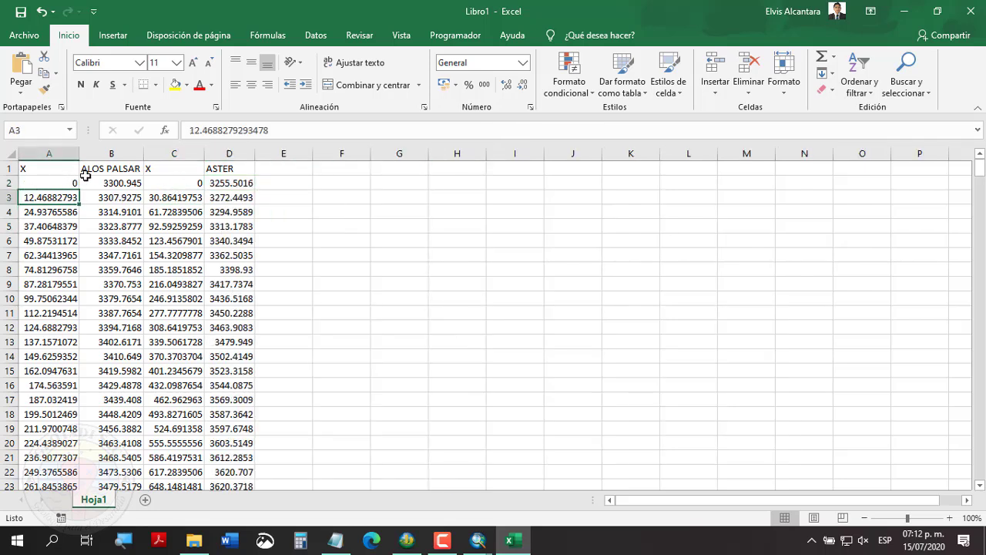
left_click(128, 174)
left_click(38, 199)
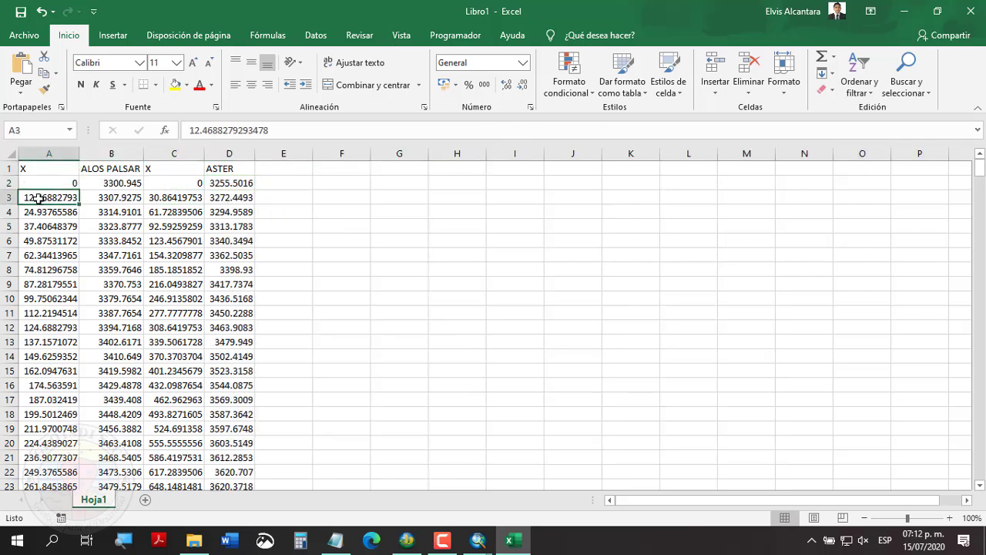
left_click(238, 253)
left_click(183, 200)
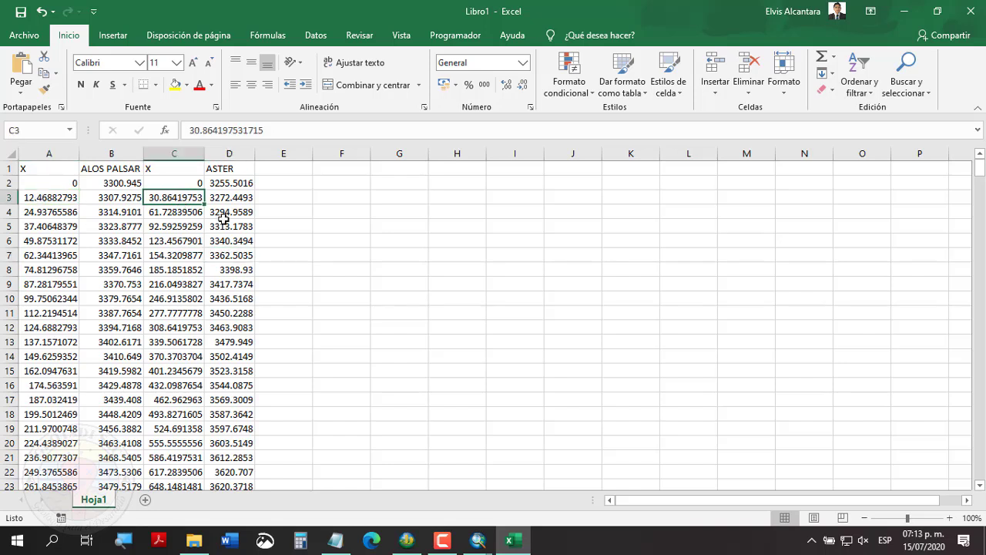
left_click(309, 271)
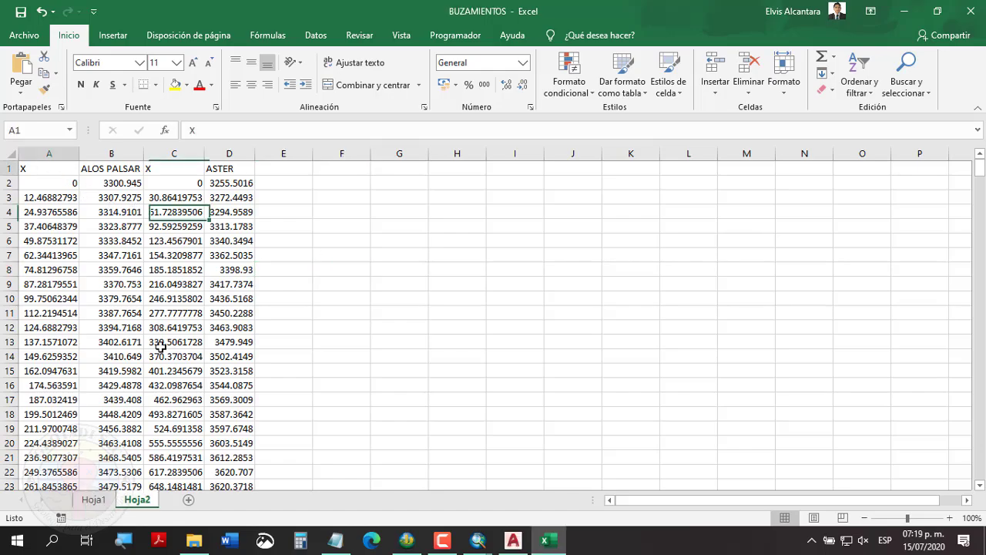
- Insert a basic 2D line chart from the X and ALOS PALSAR data in A1:B403 on Hoja2, and select its X series
left_click_drag(49, 168, 128, 459)
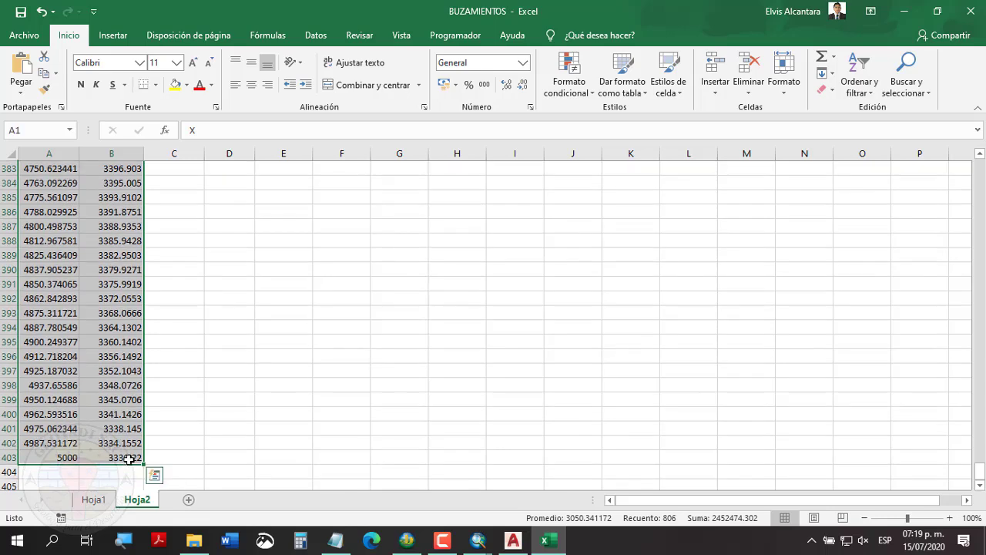
left_click_drag(979, 467, 979, 166)
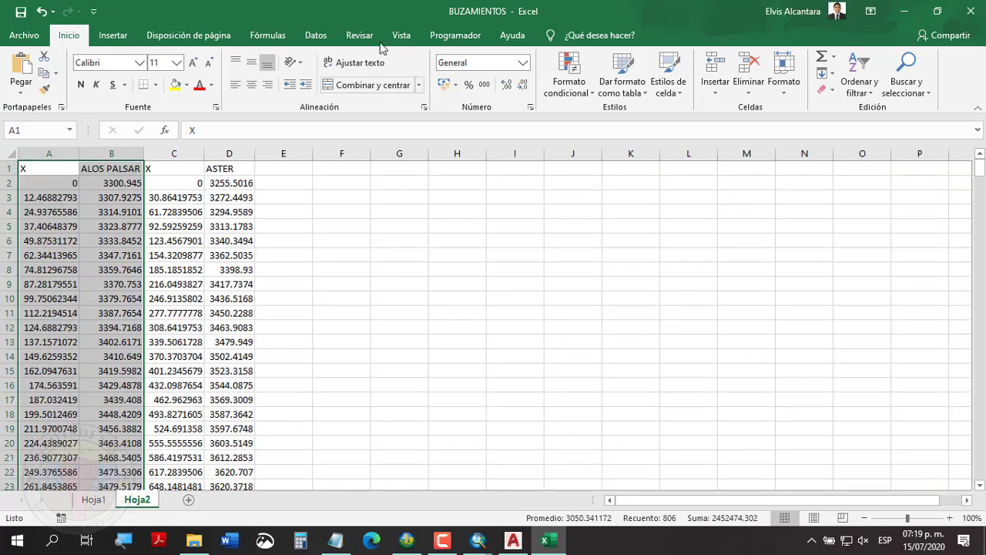
left_click(126, 38)
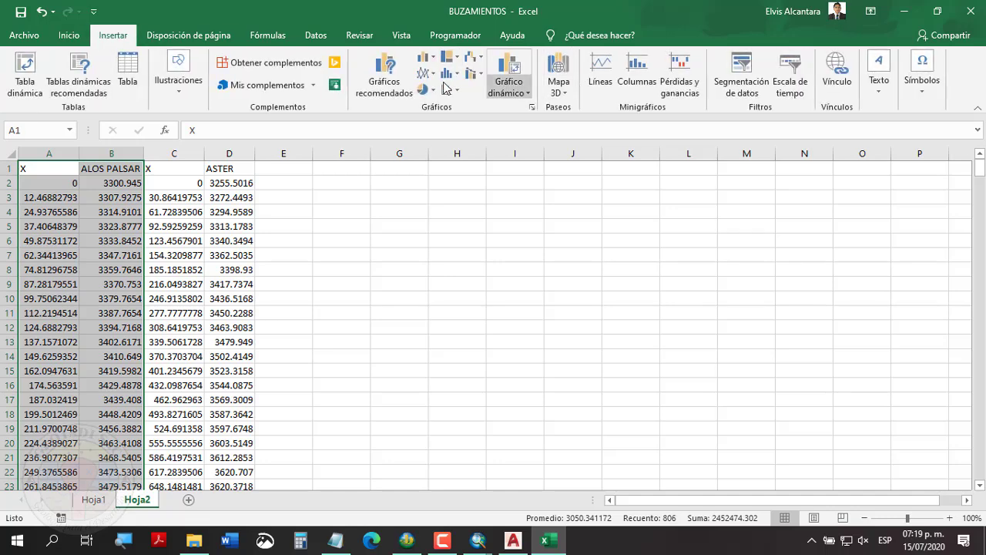
left_click(425, 57)
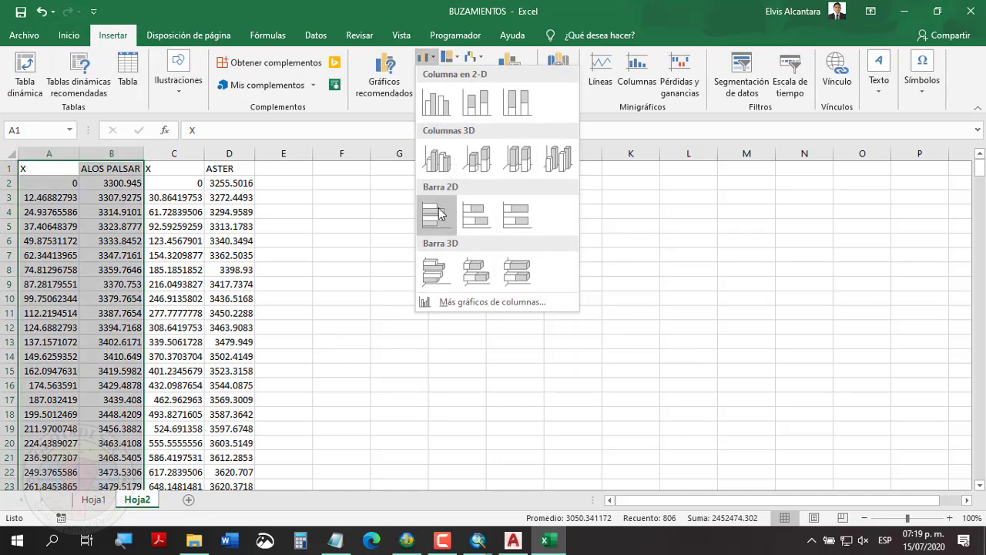
left_click(425, 57)
left_click(424, 74)
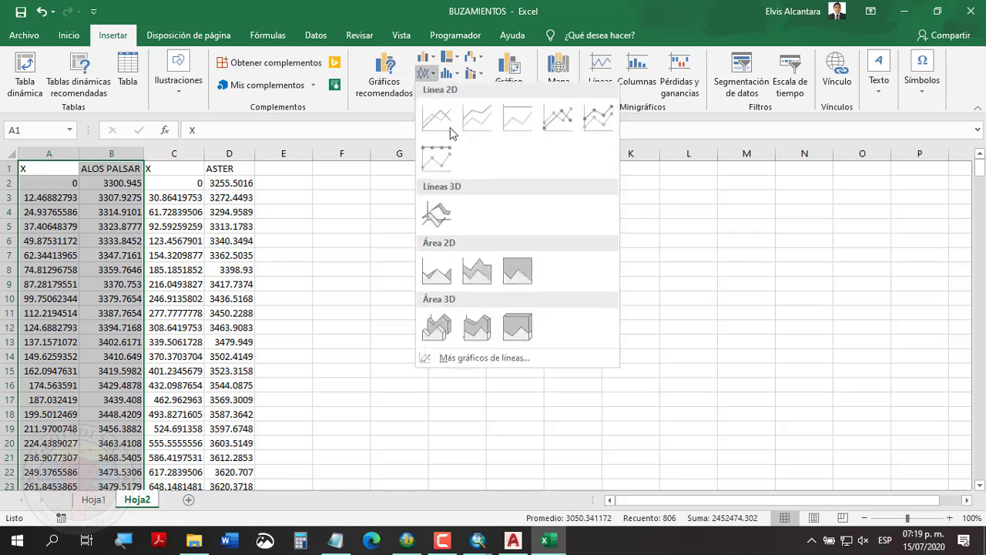
left_click(438, 121)
left_click(540, 316)
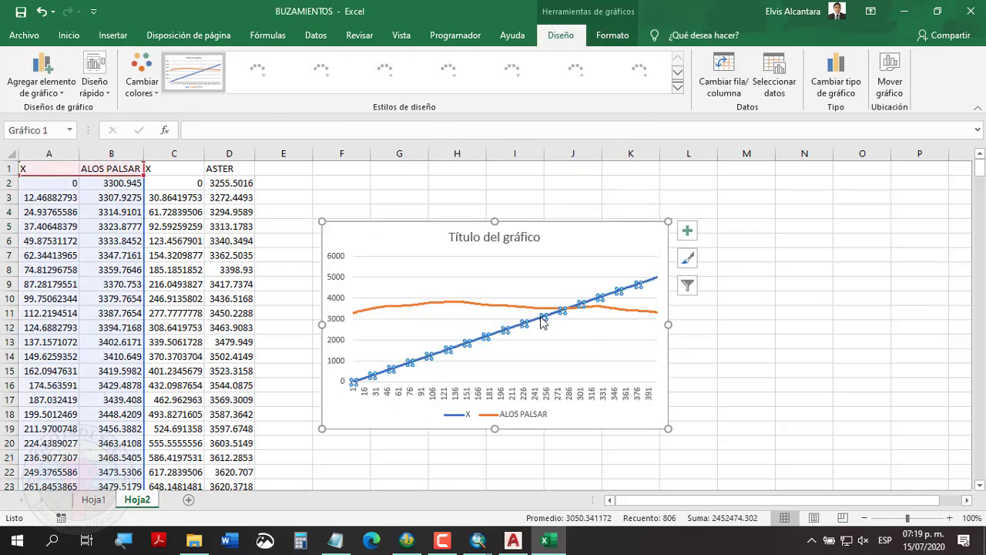
- Remove the X series from the ALOS PALSAR line chart and move the chart slightly up and to the right on the sheet
key("Delete")
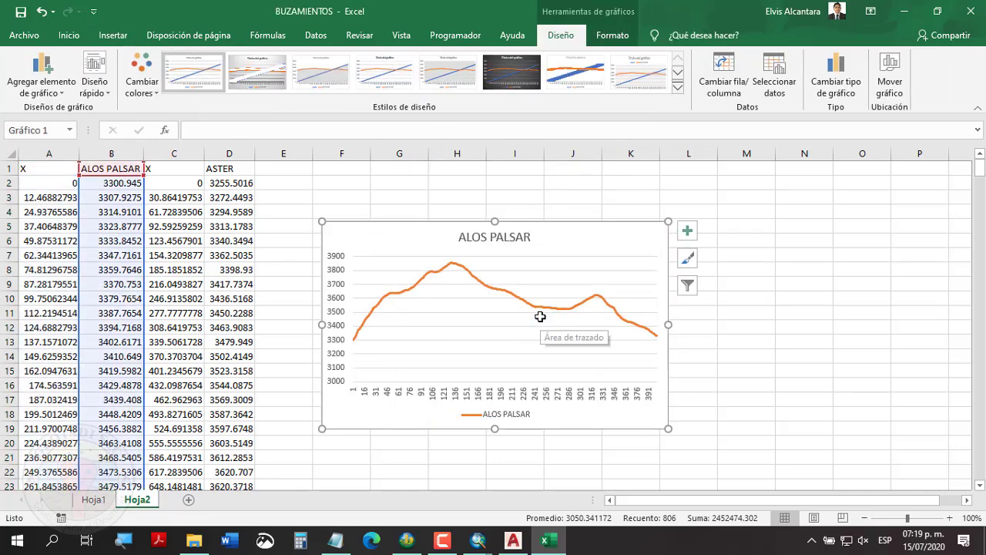
left_click_drag(545, 232, 603, 196)
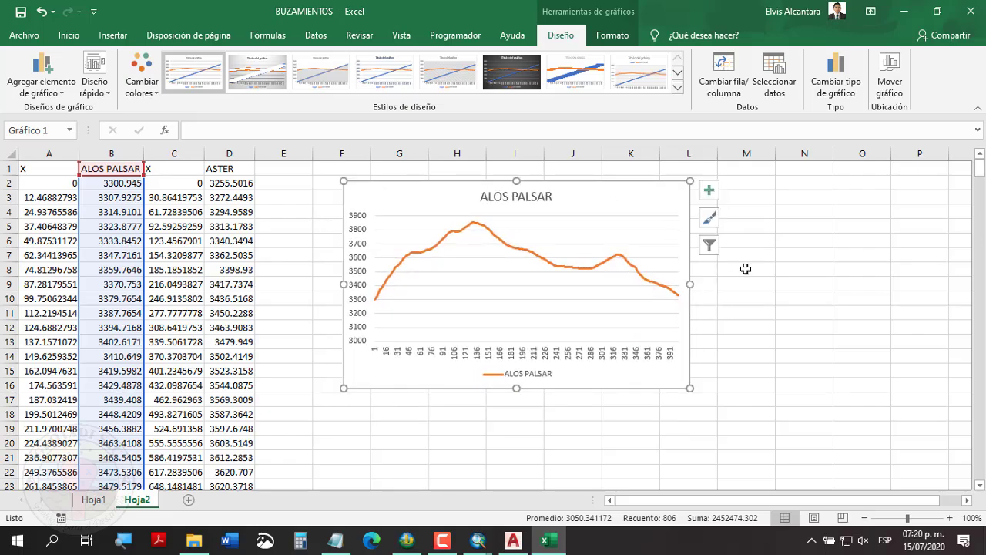
- Insert a basic 2D line chart from the X and ASTER data in C1:D164
left_click(160, 170)
left_click_drag(160, 169, 258, 484)
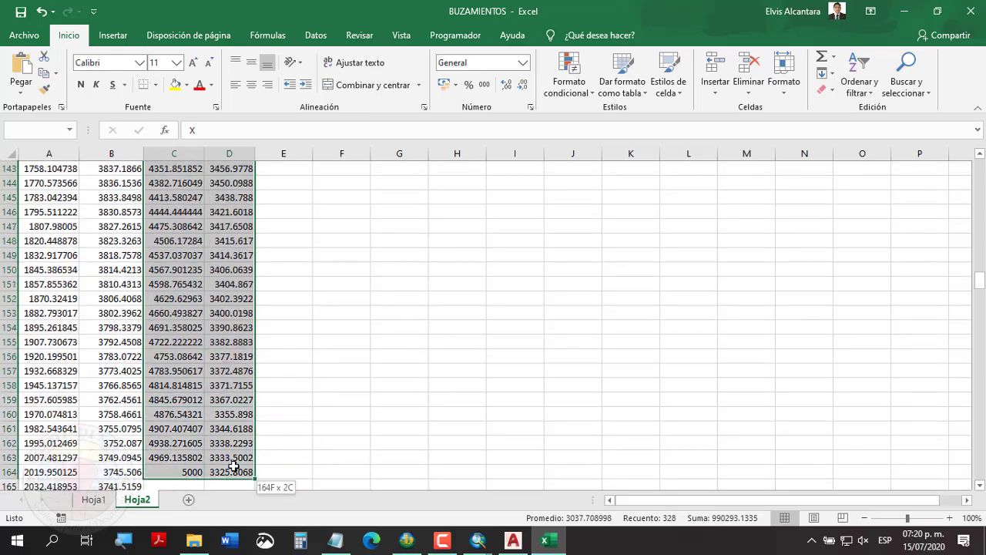
scroll(297, 378, "up", 20)
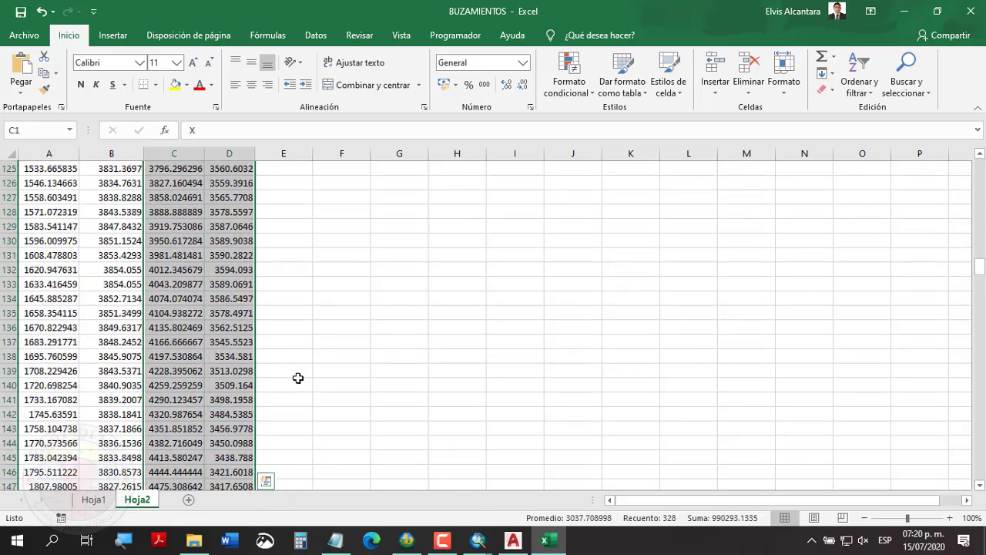
left_click(113, 35)
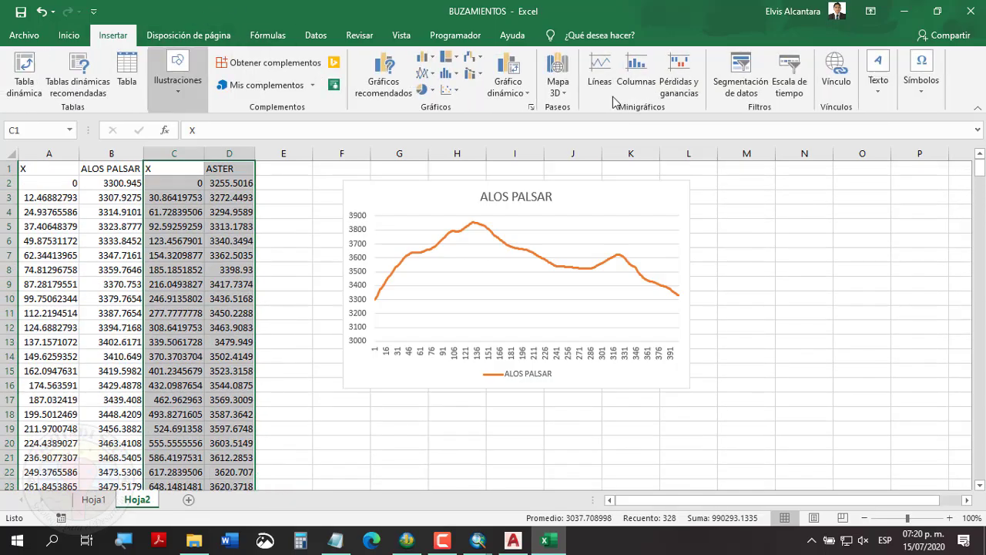
left_click(429, 74)
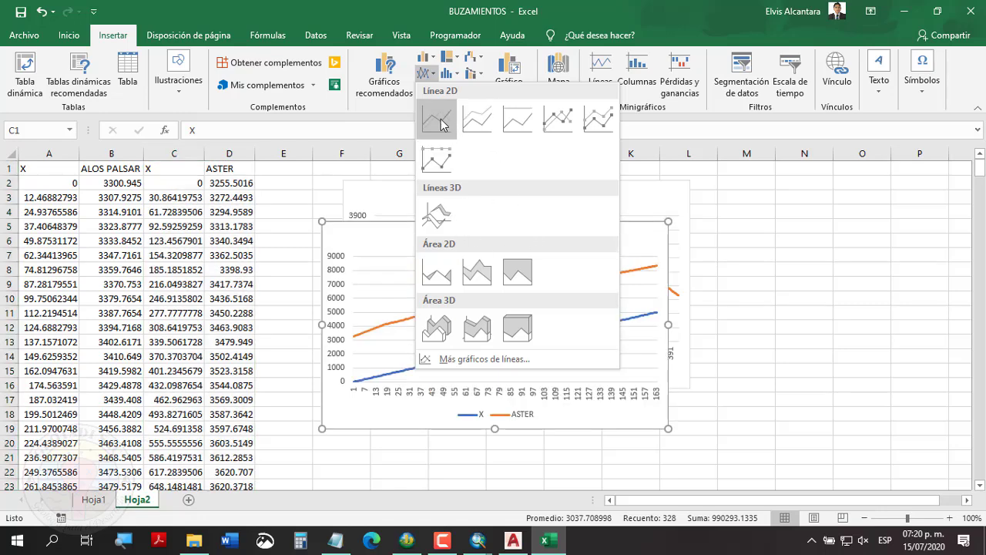
left_click(437, 120)
- Remove the X series from the ASTER line chart and move the chart beside the ALOS PALSAR chart
left_click(625, 291)
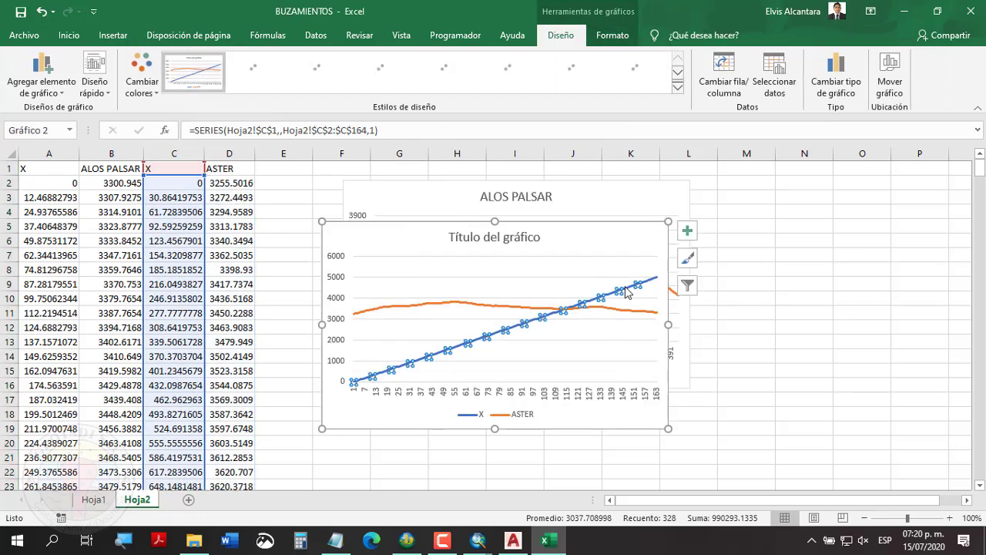
key("Delete")
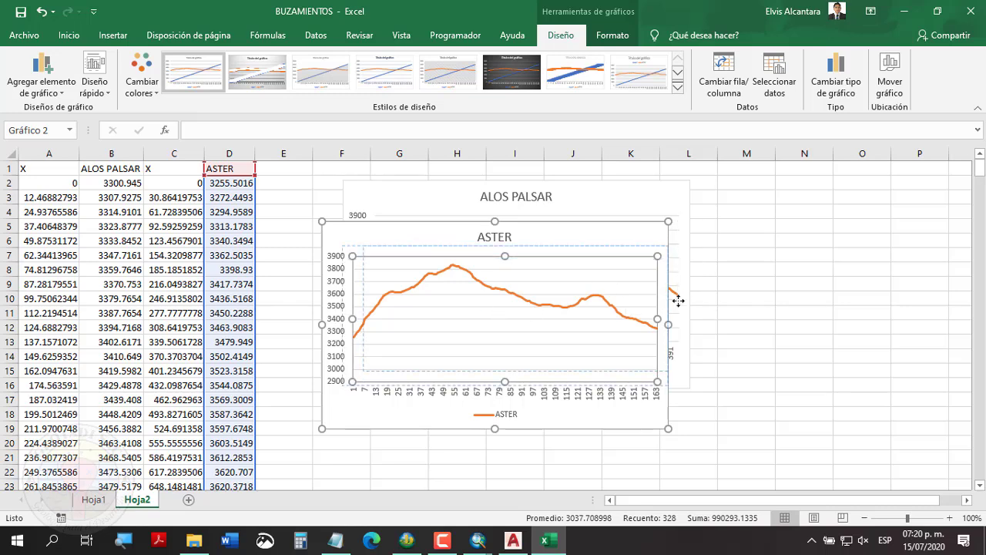
left_click(623, 261)
left_click_drag(602, 240, 940, 202)
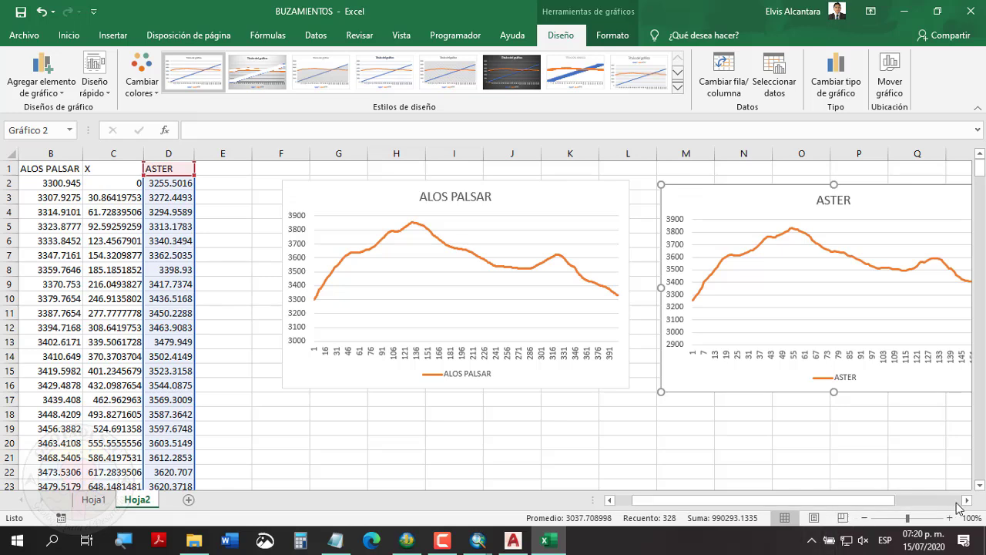
- Delete both the ALOS PALSAR chart and the ASTER chart from Hoja2
left_click(612, 191)
key("Delete")
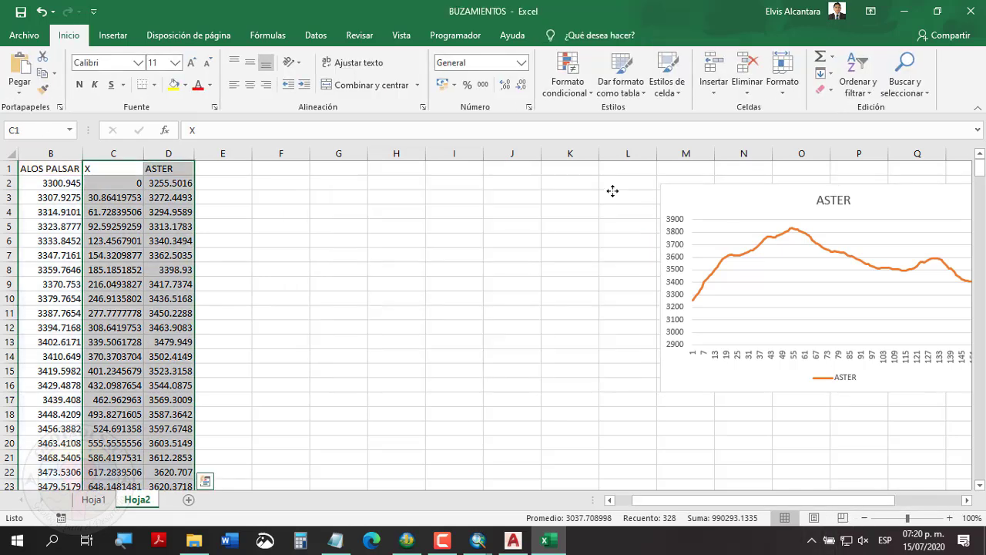
left_click(678, 194)
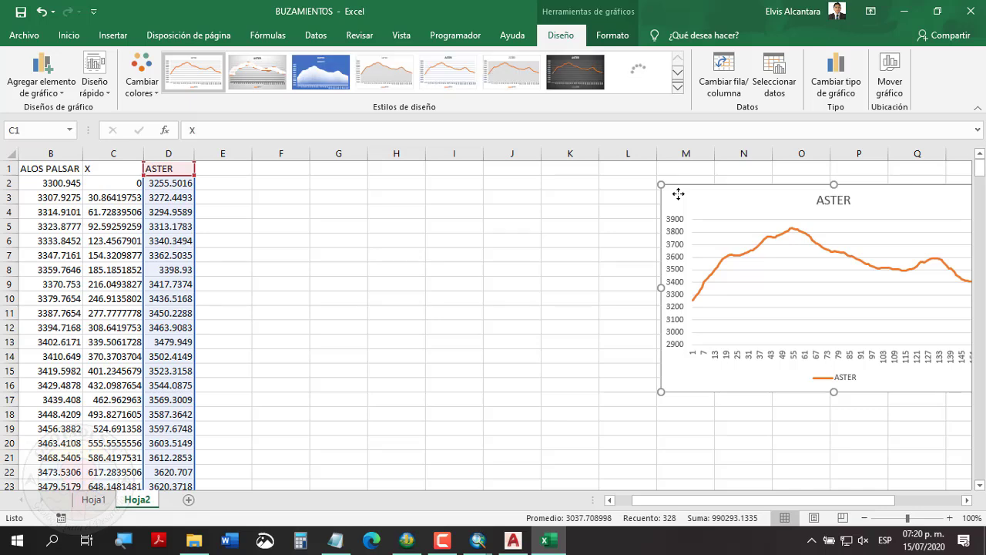
key("Delete")
left_click(699, 255)
left_click_drag(674, 499, 655, 500)
left_click(420, 352)
- Enter the heading A AUTOCAD APALSAR in cell E1
left_click(284, 183)
left_click(296, 198)
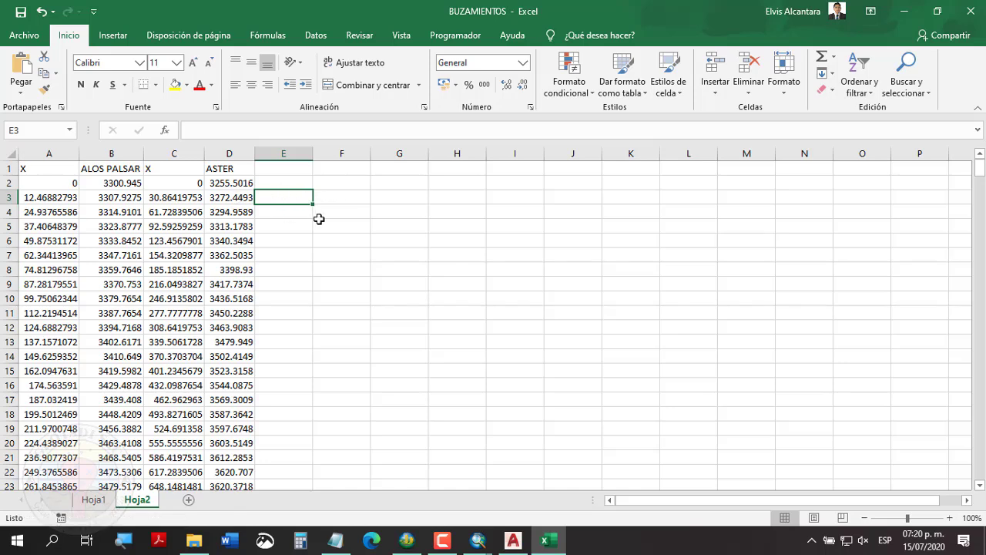
left_click(280, 181)
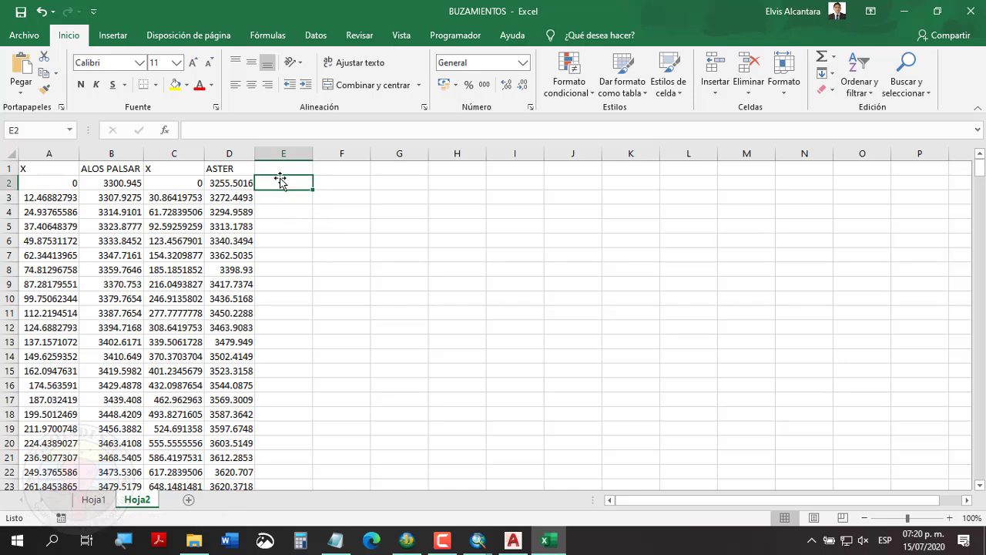
left_click(286, 170)
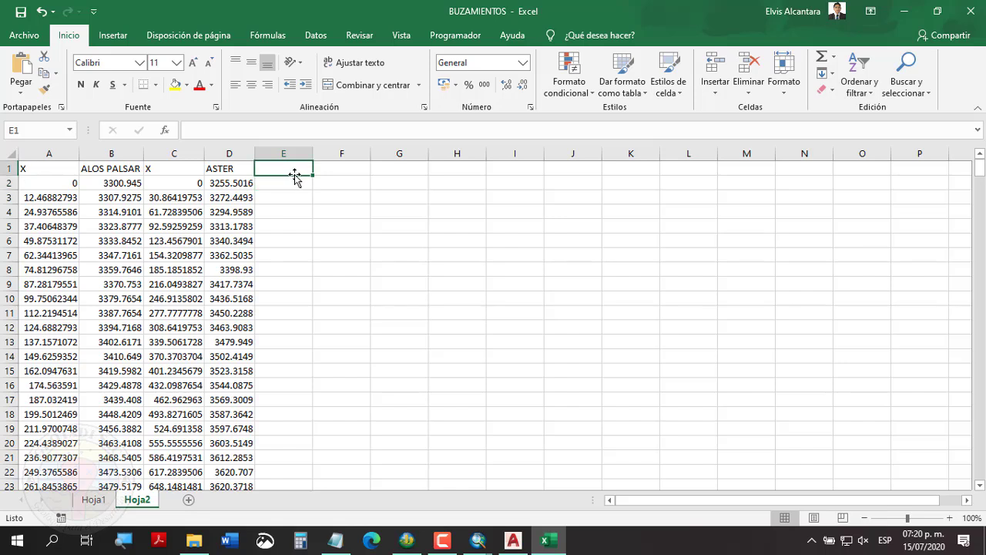
type("T")
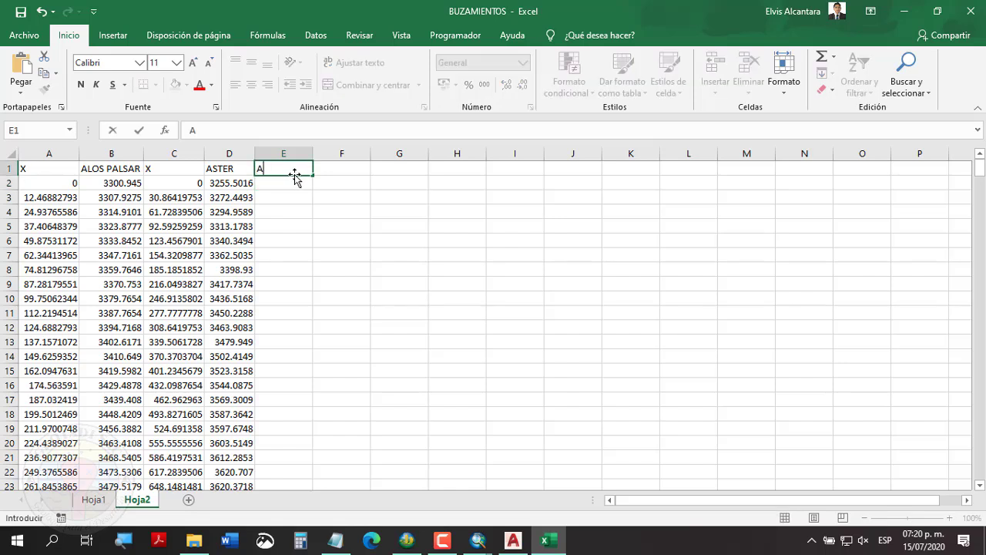
type(" AUTOCAD A")
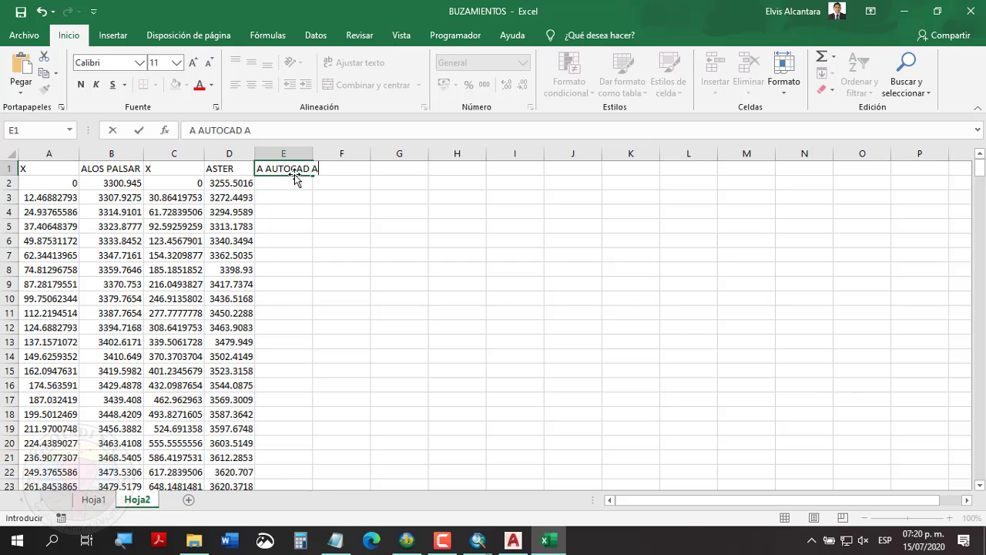
type("PALSAR")
key("Return")
- Enter the heading A AUTOCAD ASTER in F1 and autofit columns E and F
key("Up")
key("Right")
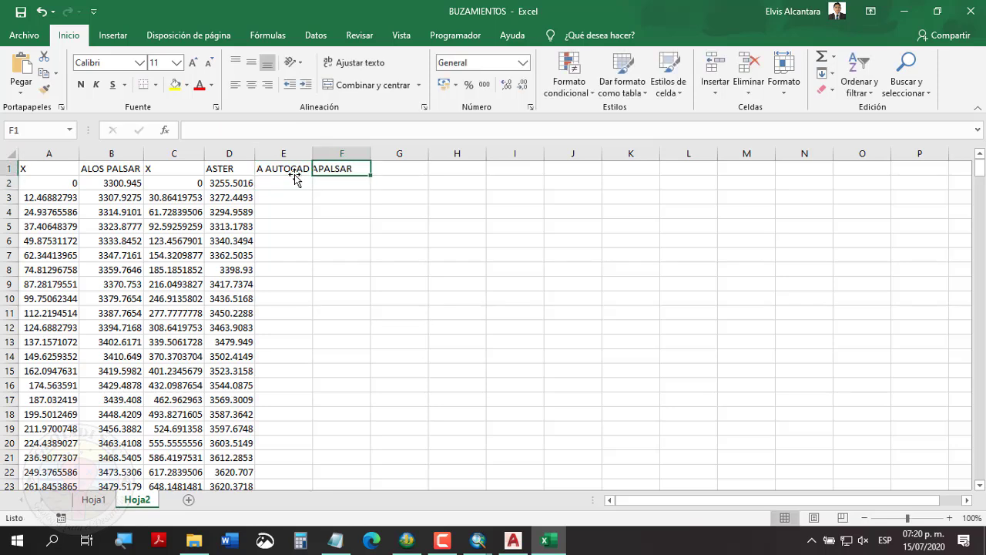
type("A AUTO")
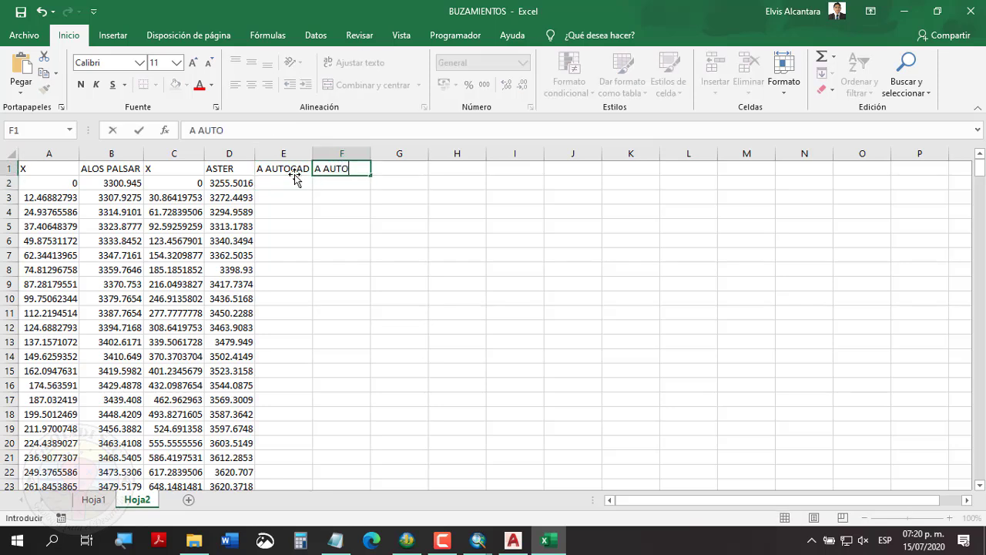
type("CAD ASTER")
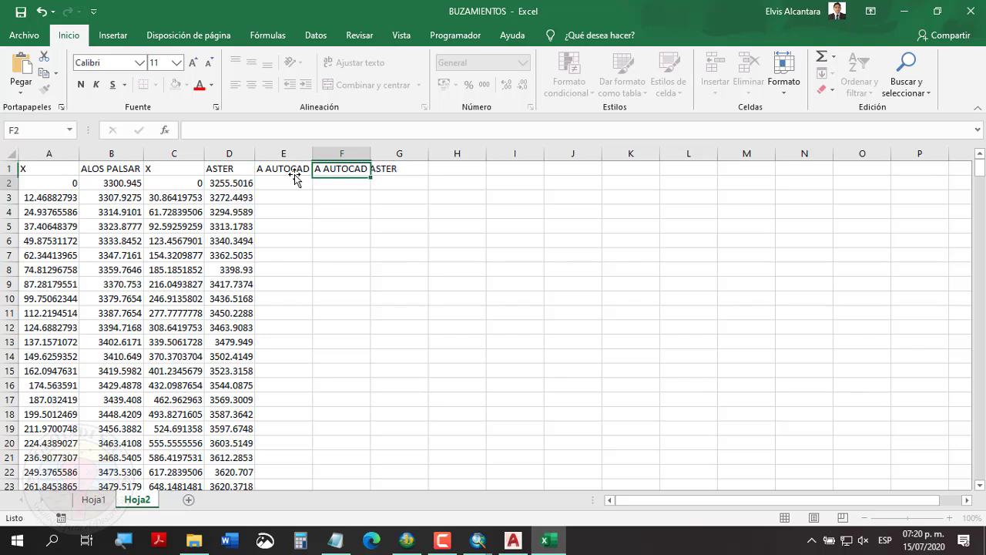
key("Return")
double_click(312, 153)
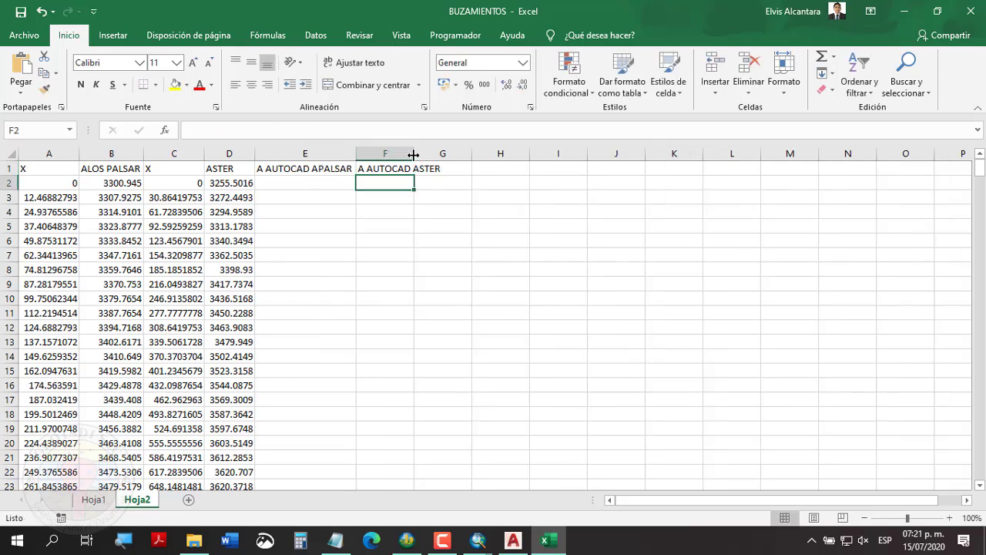
double_click(415, 154)
- Enter the formula =A2&","&B2 in E2 to join the ALOS PALSAR X and elevation values with a comma
left_click(327, 188)
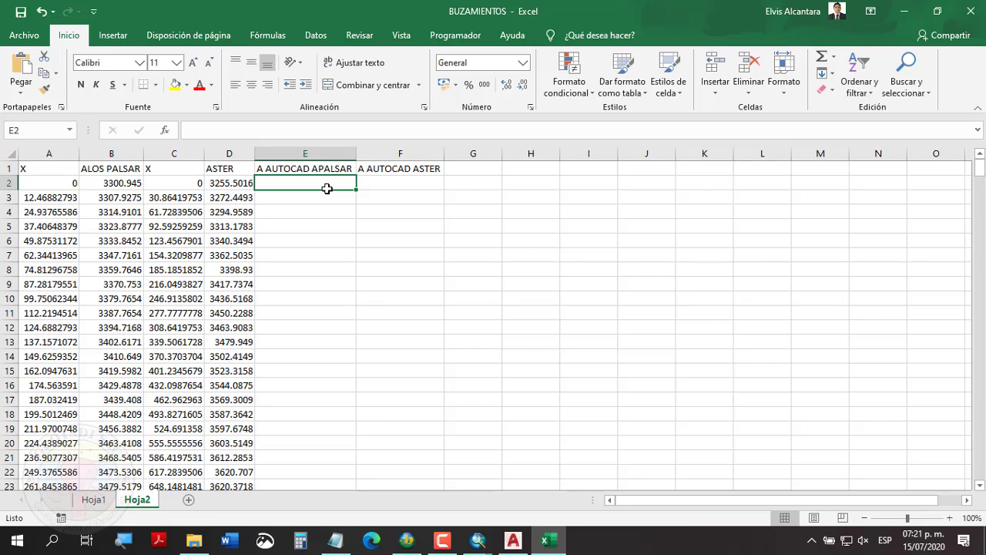
scroll(245, 205, "up", 3)
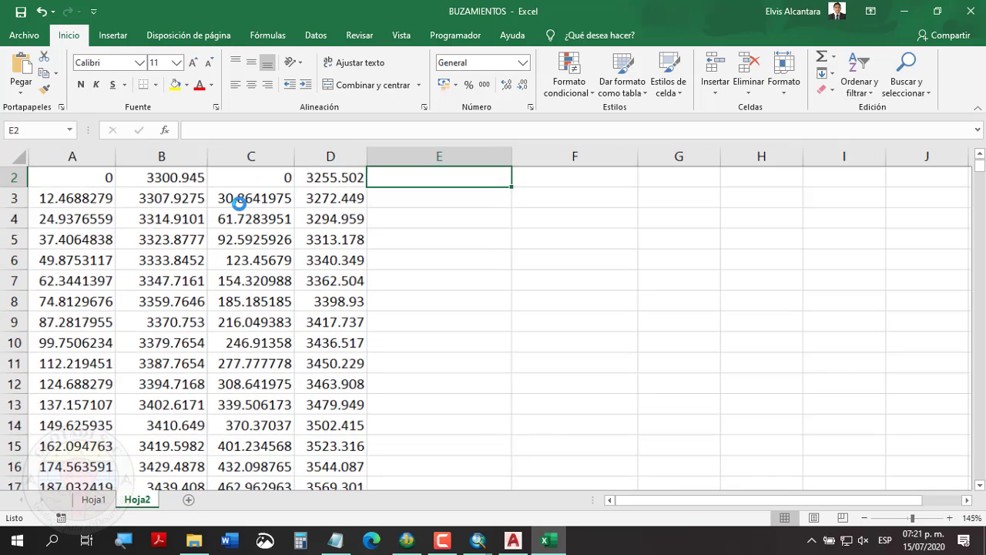
scroll(242, 198, "up", 1)
type("=")
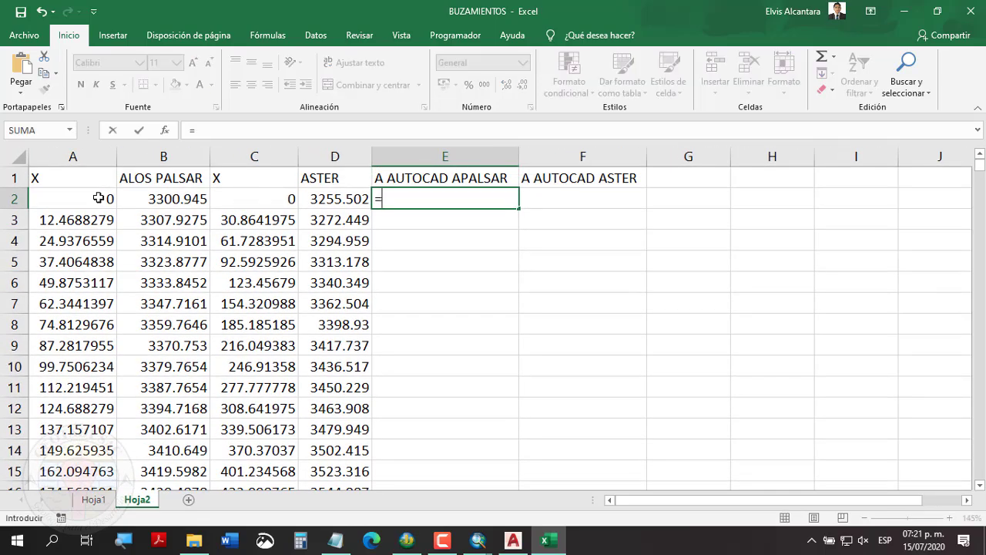
left_click(44, 198)
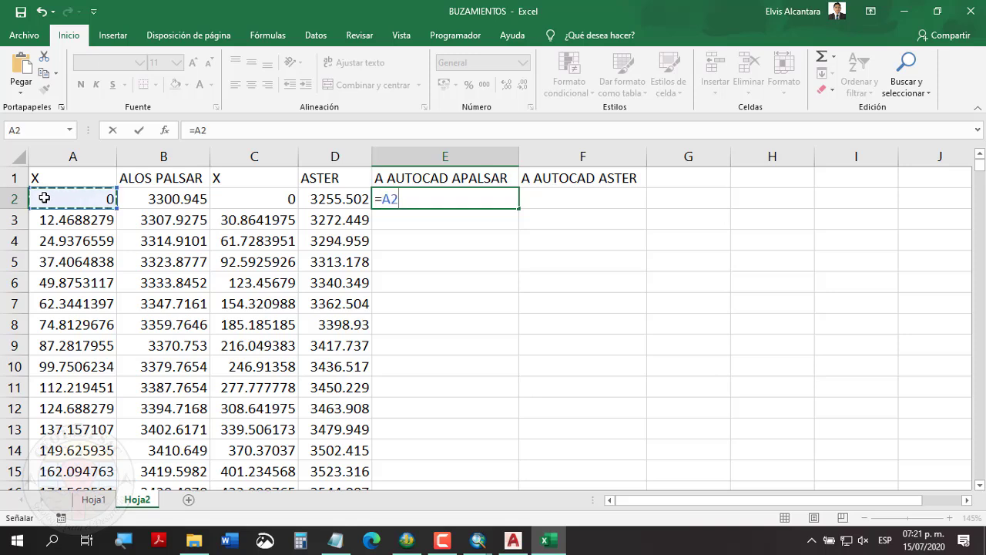
type("&\",\"&")
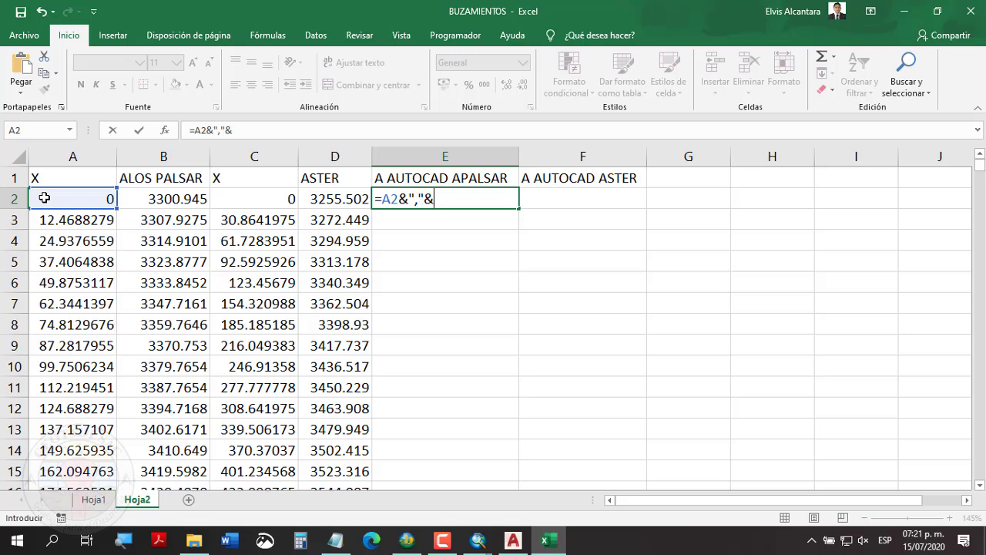
left_click(160, 197)
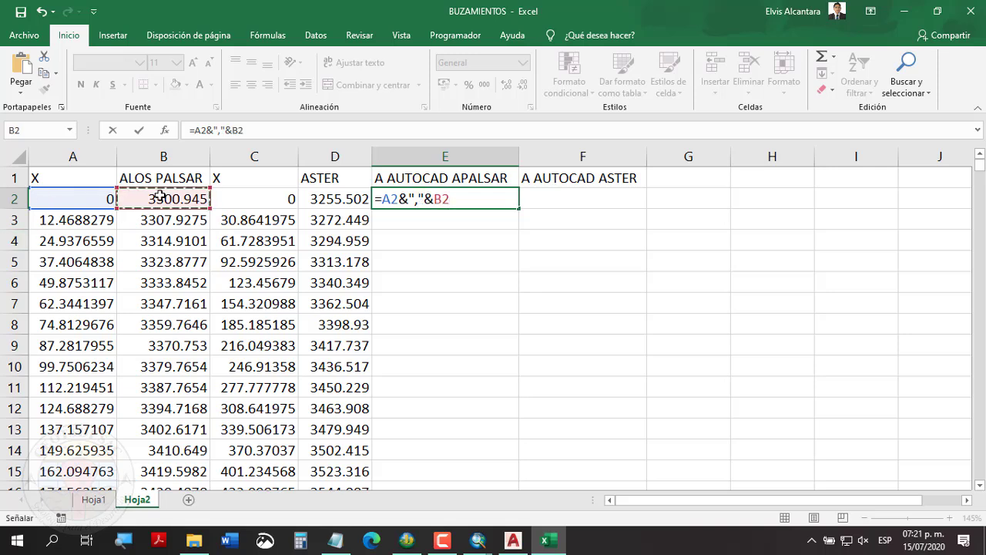
key("Return")
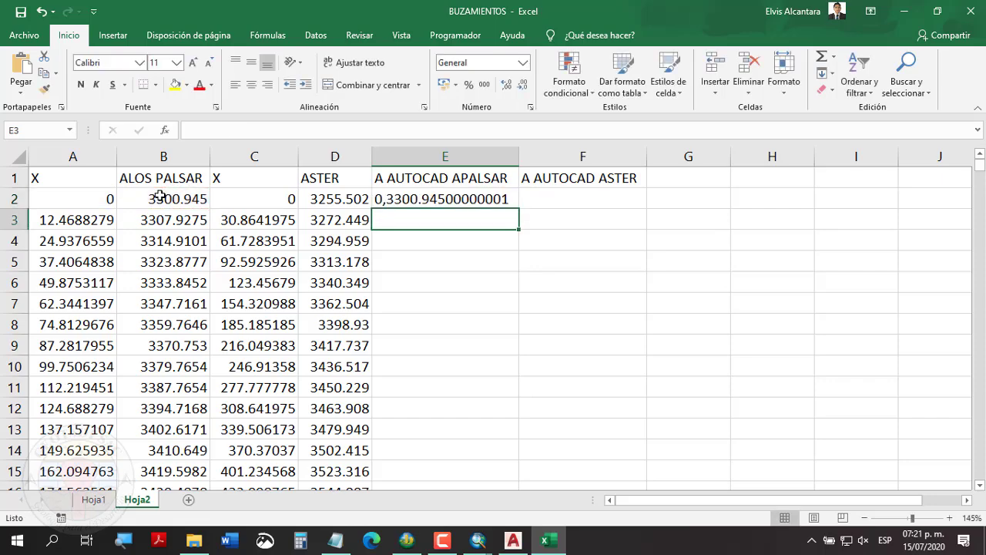
- Fill the E2 formula down column E for all ALOS PALSAR rows and check the joined coordinates
left_click(438, 198)
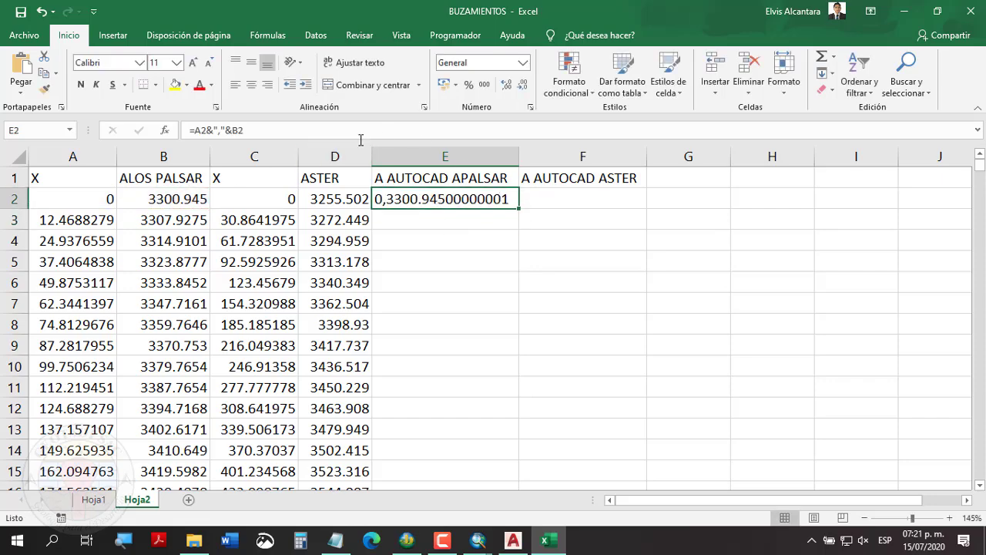
double_click(518, 209)
scroll(532, 356, "down", 20)
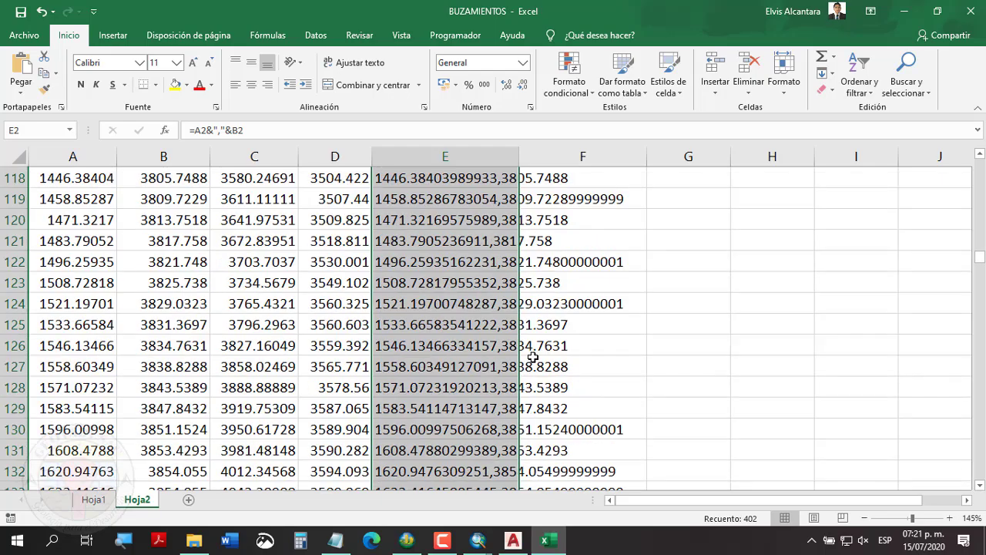
scroll(532, 357, "down", 20)
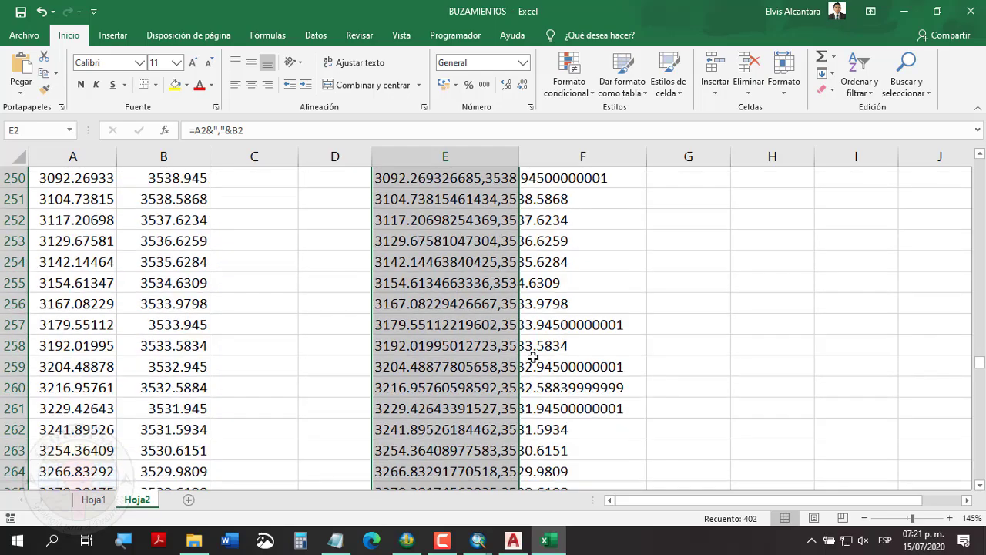
scroll(531, 357, "up", 20)
left_click(728, 205)
- Join the ASTER X and elevation values in F2 with =C2&","&D2 and fill the formula down column F
left_click(589, 202)
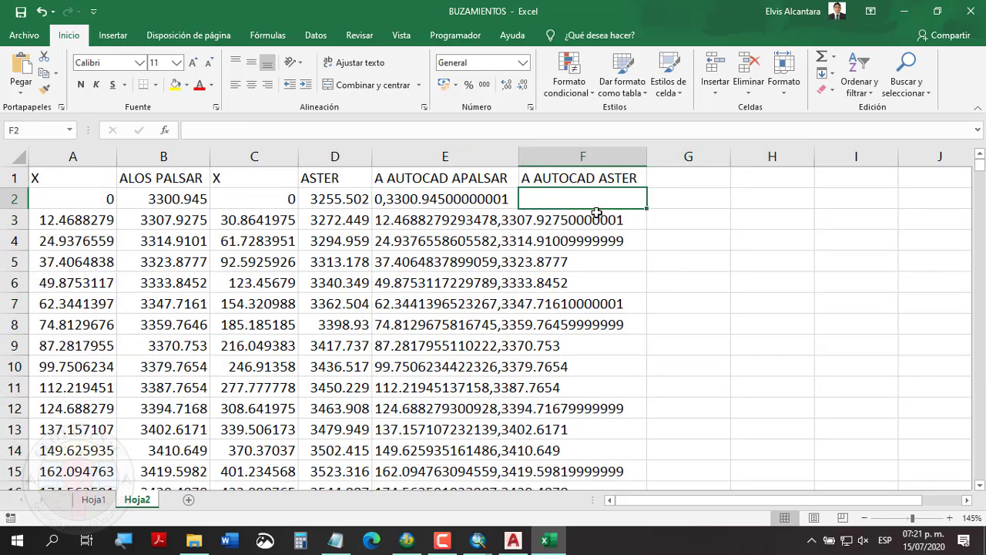
type("=")
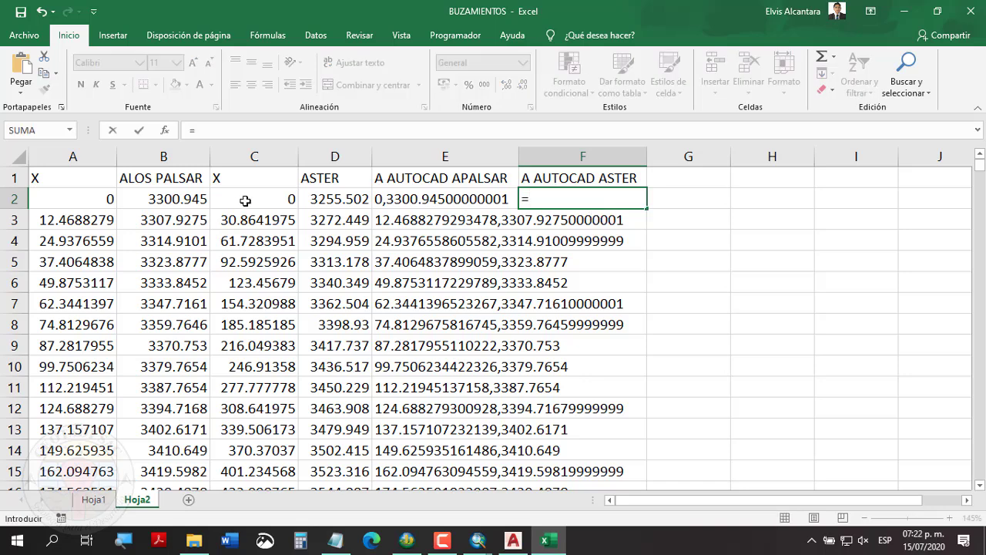
left_click(247, 199)
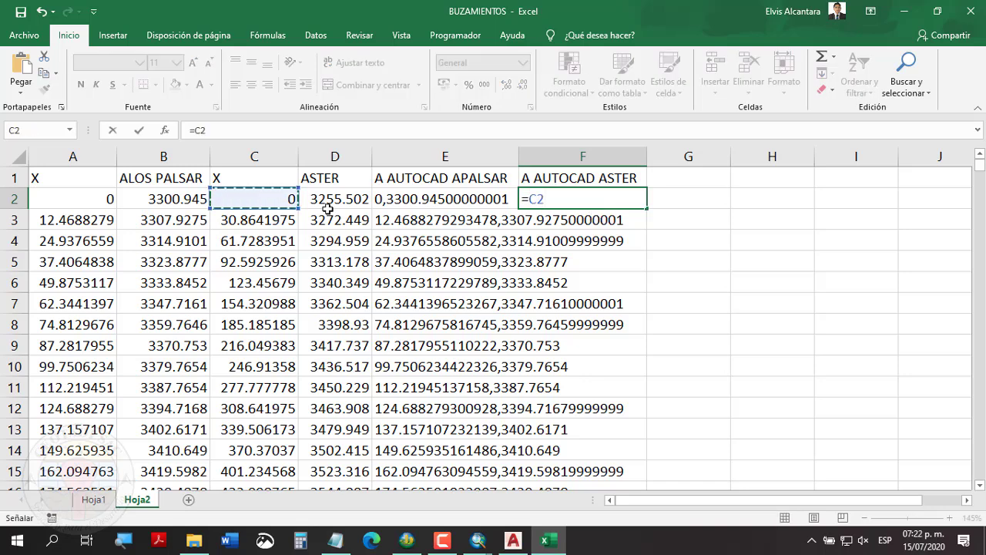
type("&")
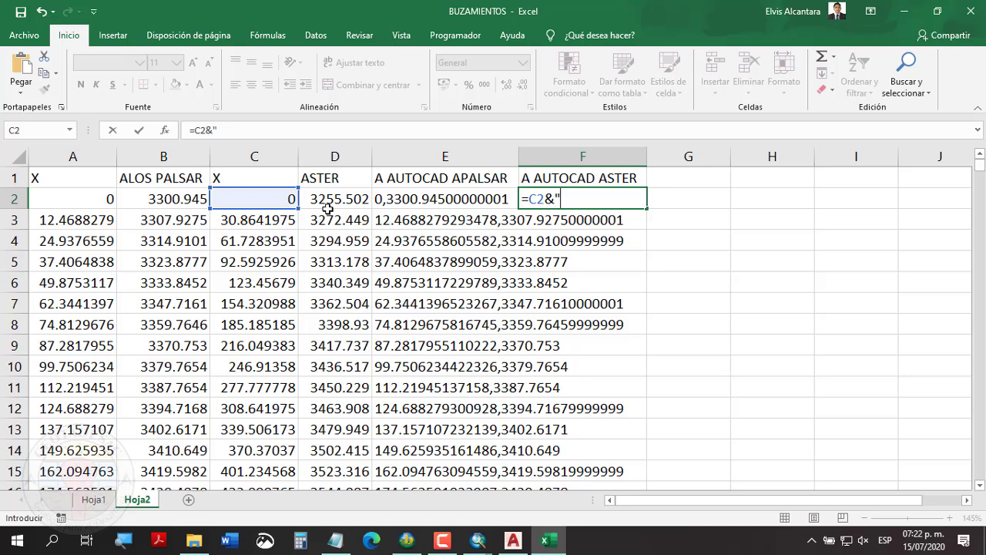
type("\",\"&")
left_click(326, 200)
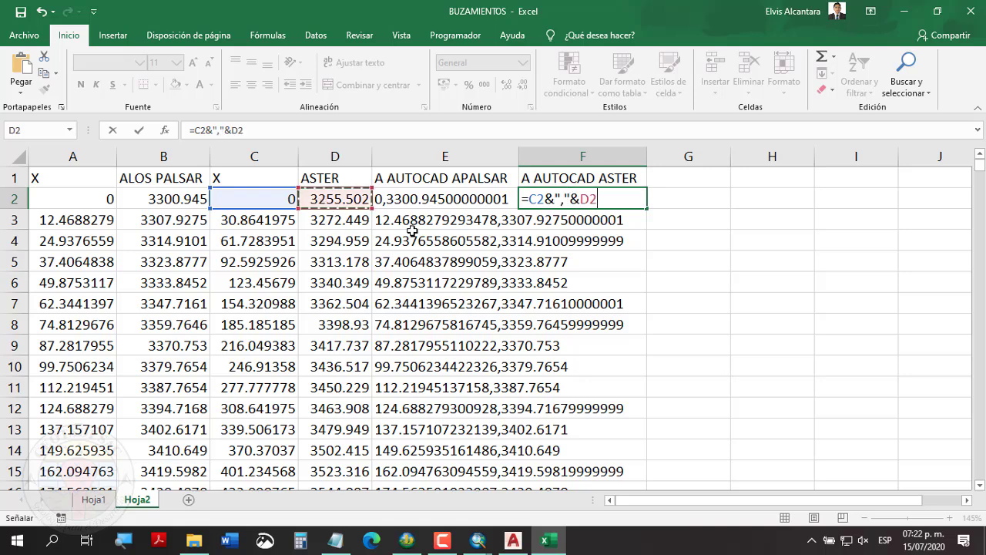
key("Return")
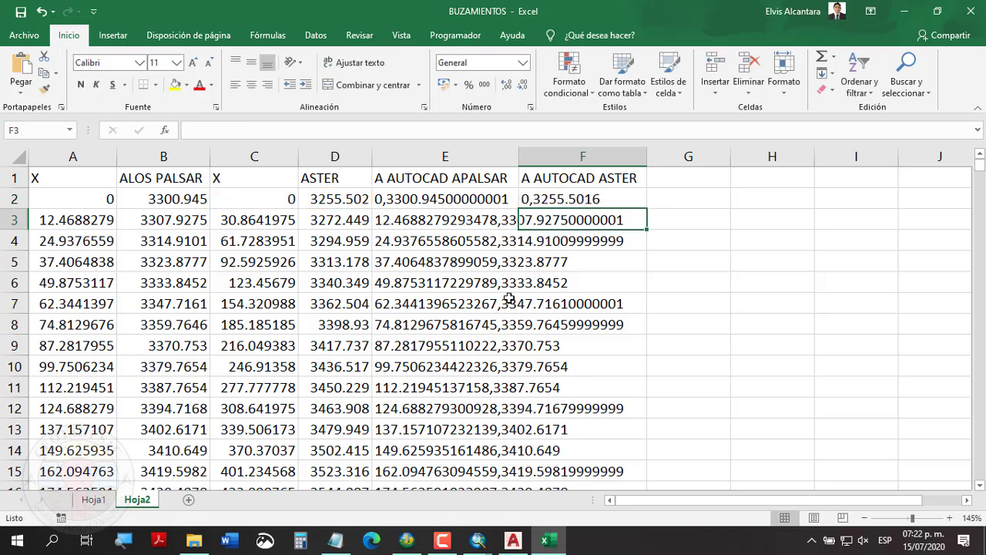
left_click(574, 194)
double_click(646, 209)
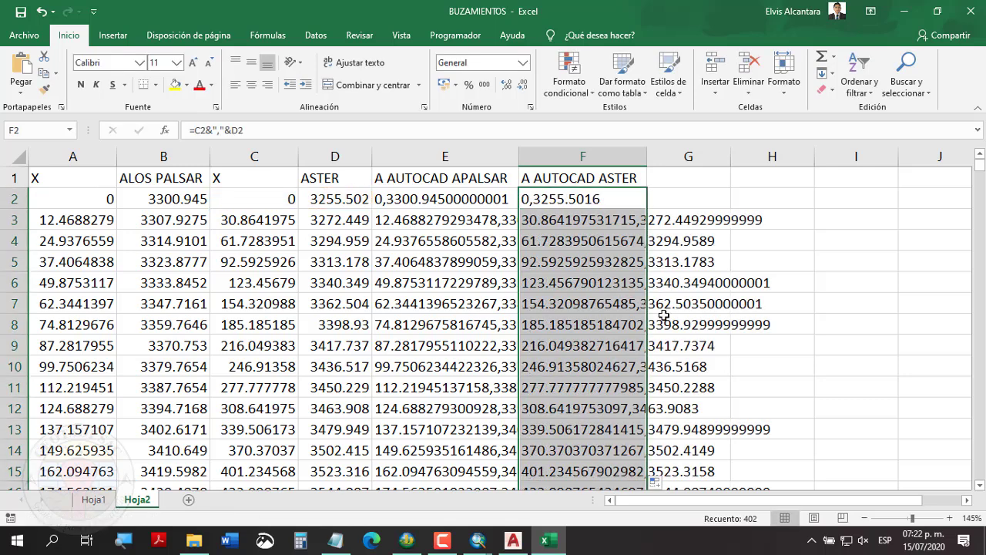
- Copy the joined ALOS PALSAR coordinates from E2 through E403
left_click(444, 197)
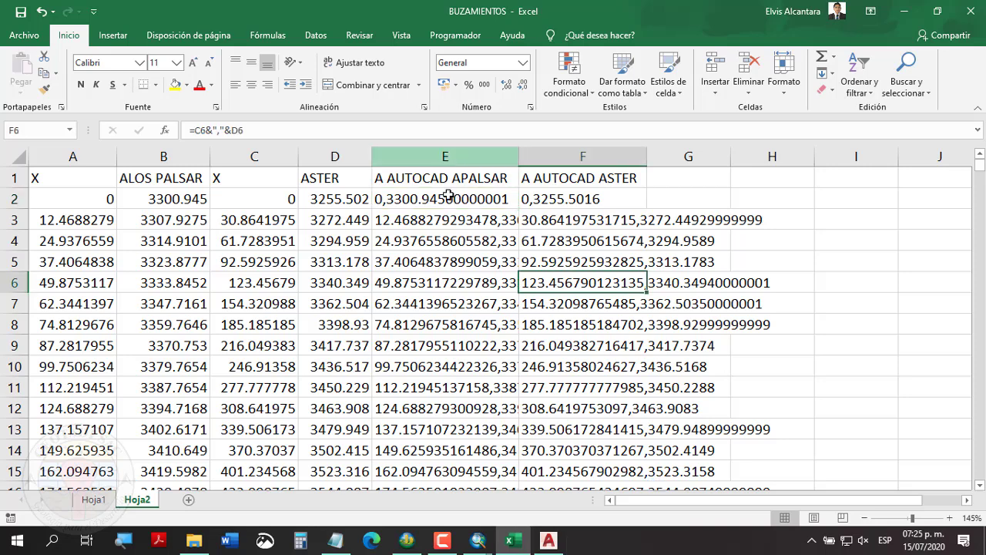
left_click(447, 197)
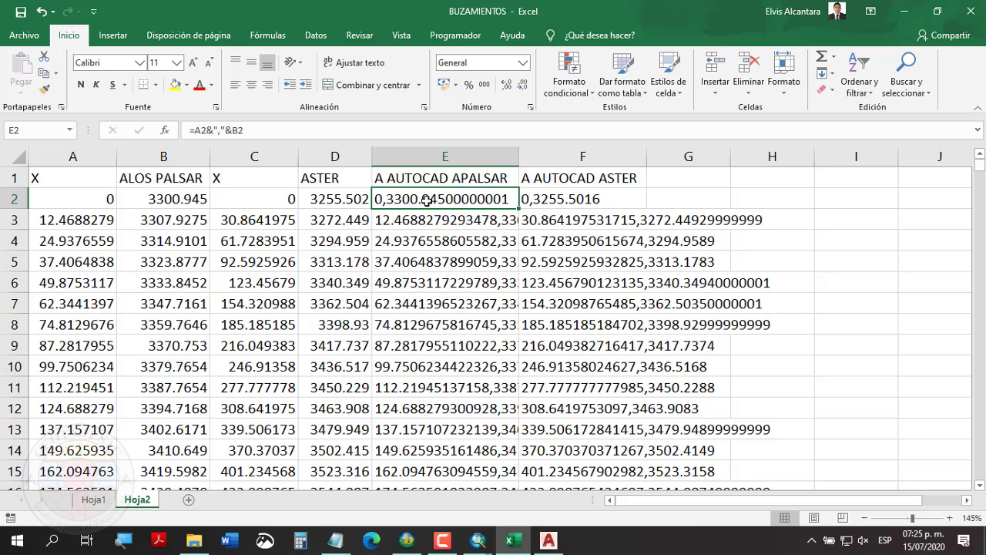
key("ctrl+shift+Down")
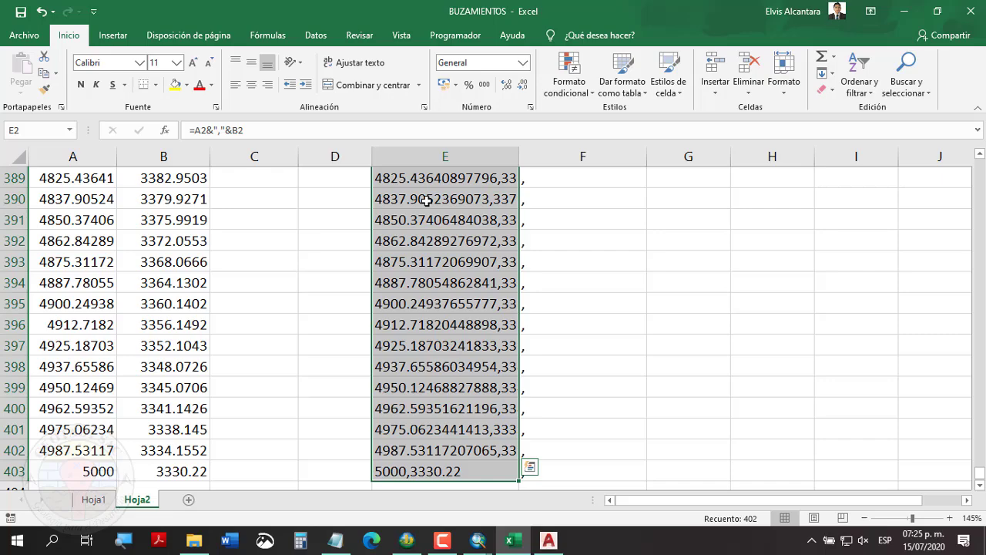
key("ctrl+c")
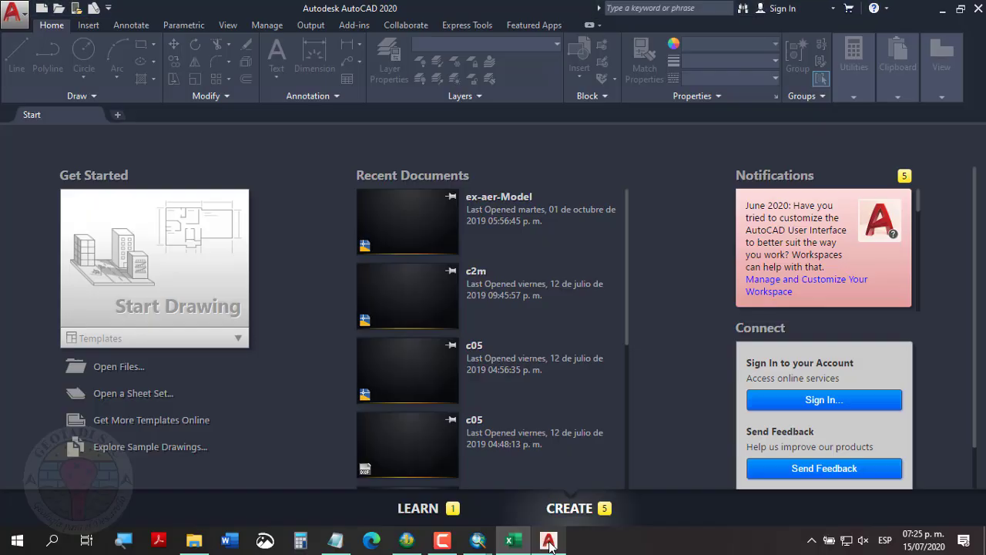
- Switch to AutoCAD and, in a new drawing, draw a polyline from the copied ALOS PALSAR coordinates
left_click(549, 539)
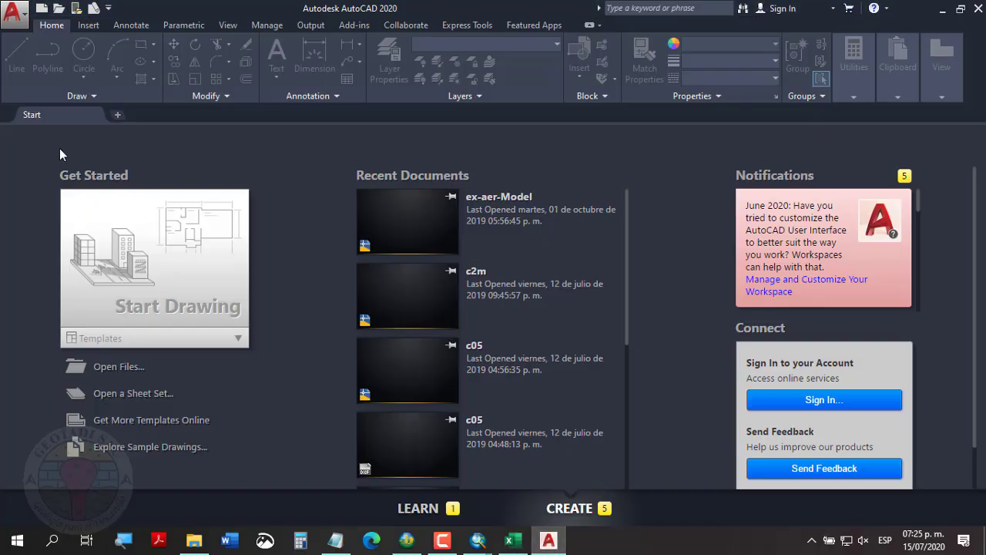
left_click(206, 261)
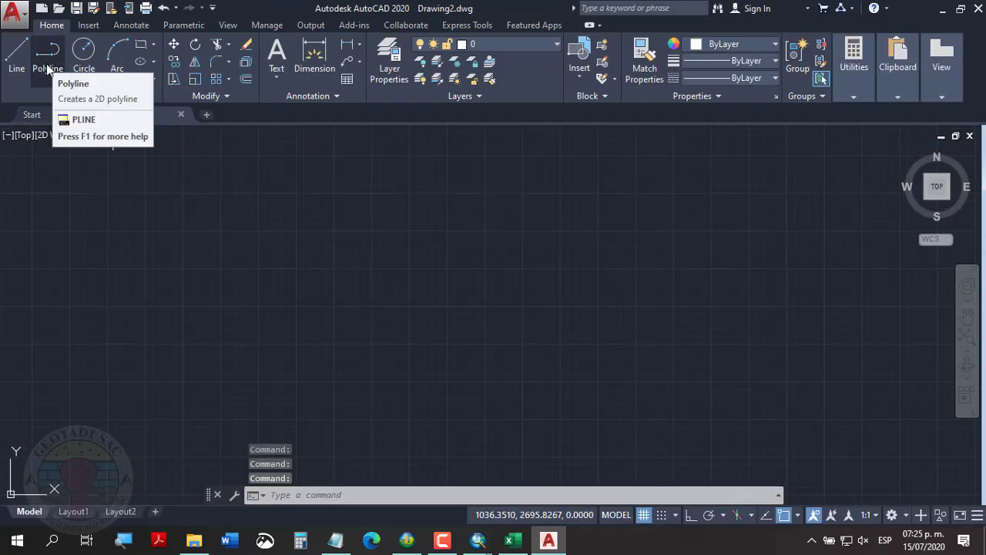
left_click(49, 70)
left_click(49, 69)
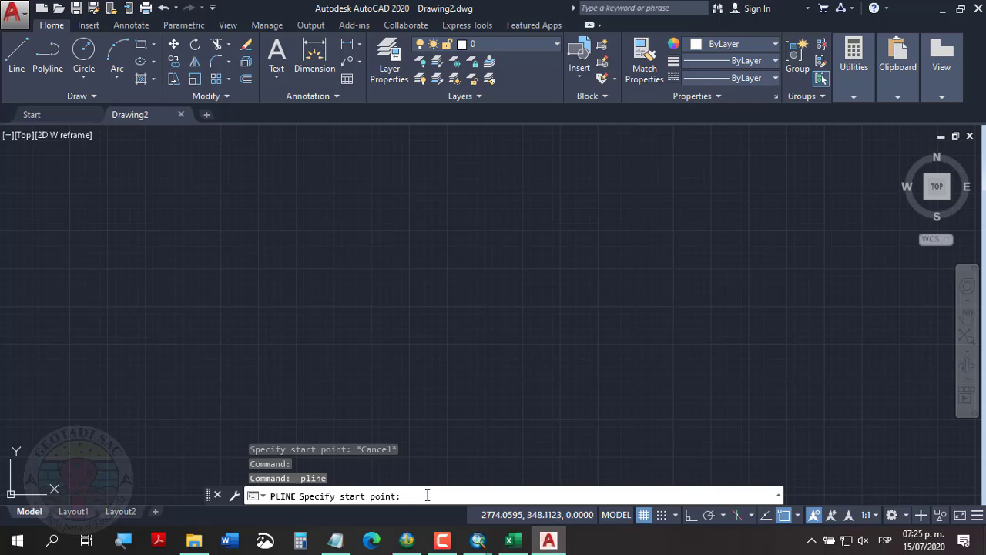
key("ctrl+v")
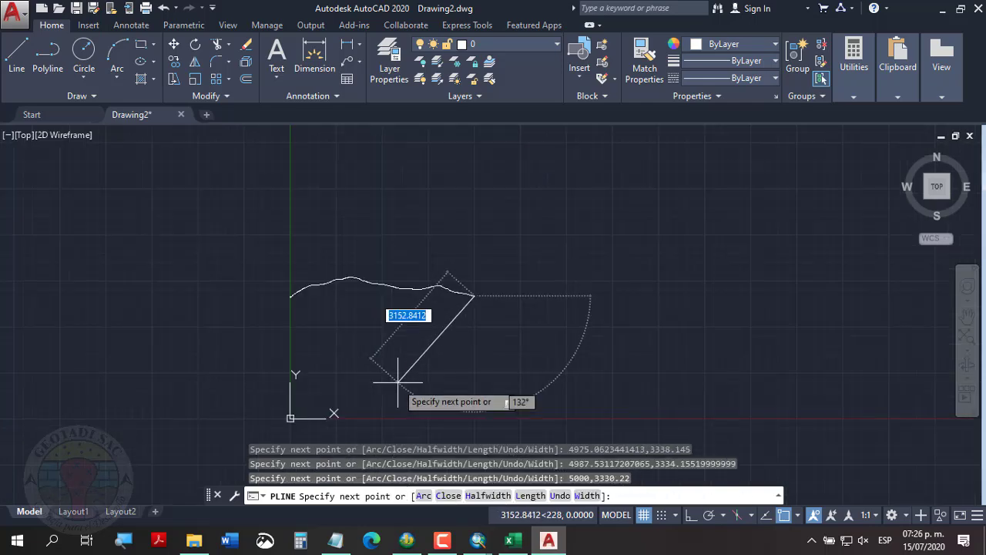
scroll(532, 308, "up", 3)
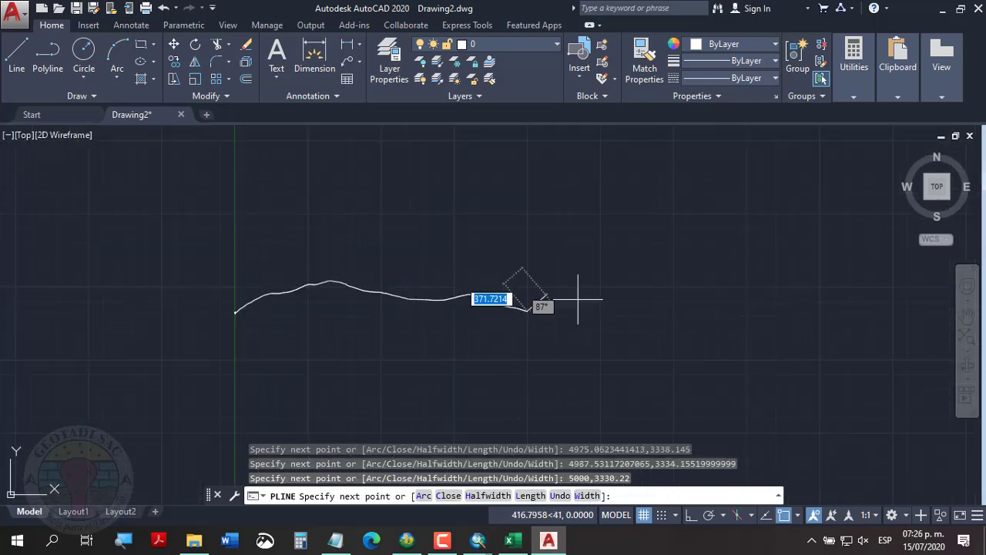
key("Escape")
- Set the ALOS PALSAR profile polyline's colour to Green
key("ctrl+z")
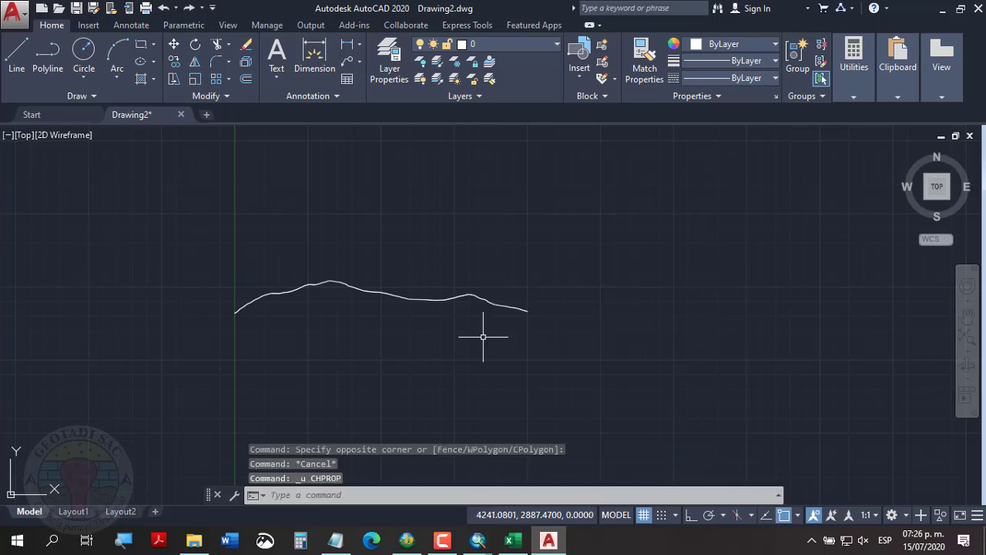
left_click(483, 336)
left_click(442, 260)
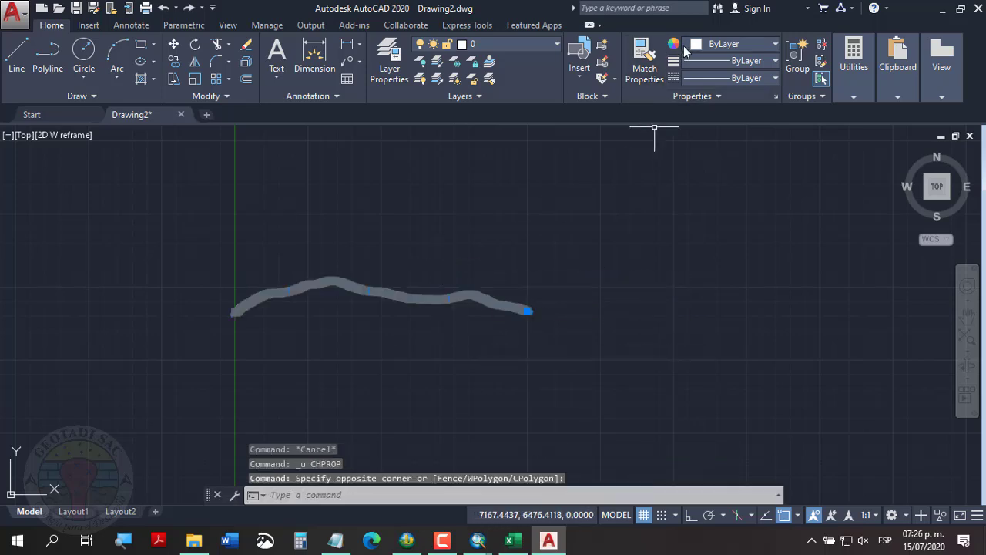
left_click(730, 46)
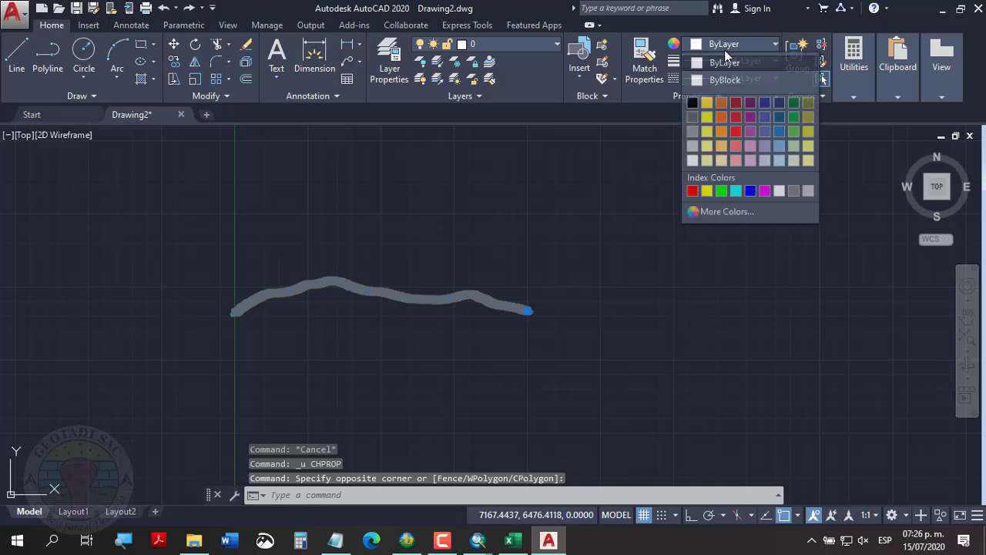
left_click(721, 191)
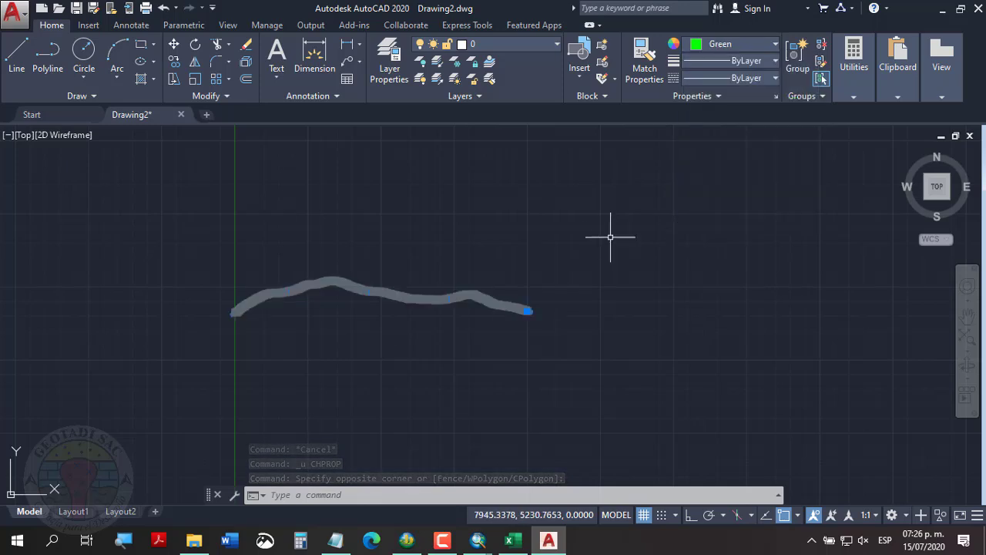
key("Escape")
key("Escape")
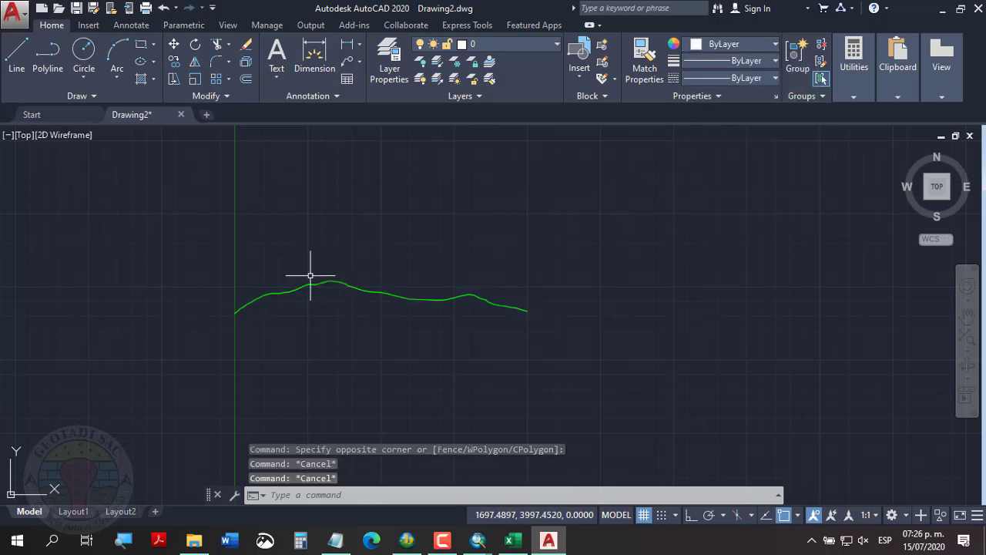
- Switch to Excel and copy the joined ASTER coordinates from F2 through F164, leaving out the comma-only rows
left_click(508, 540)
key("ctrl+Home")
left_click(582, 198)
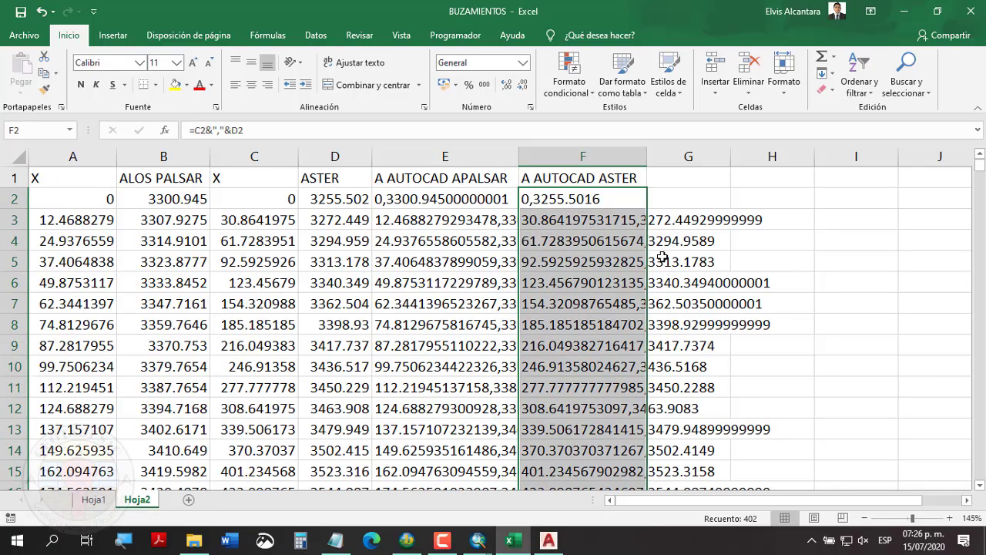
left_click_drag(577, 199, 588, 345)
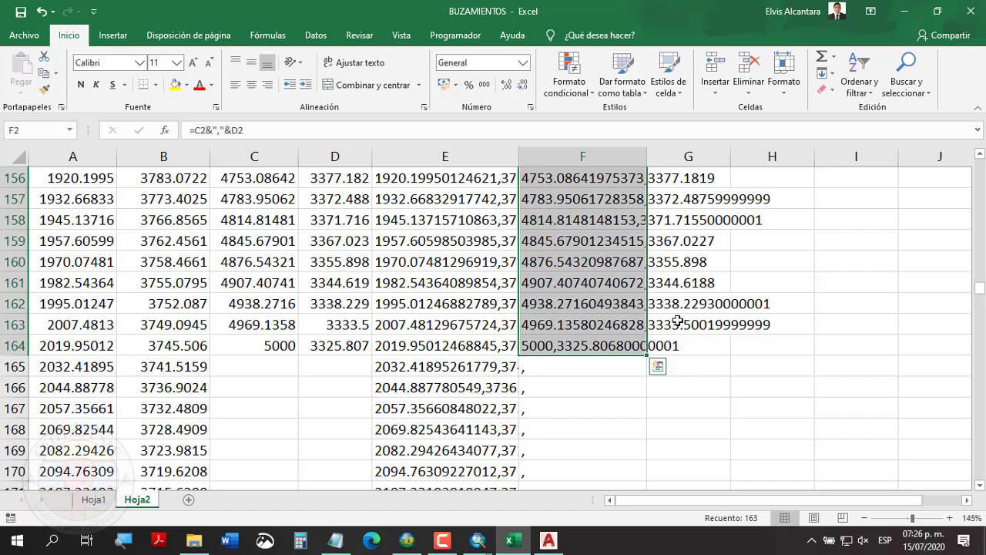
key("ctrl+c")
- Switch to AutoCAD and draw a second polyline from the copied ASTER coordinates
key("alt+Tab")
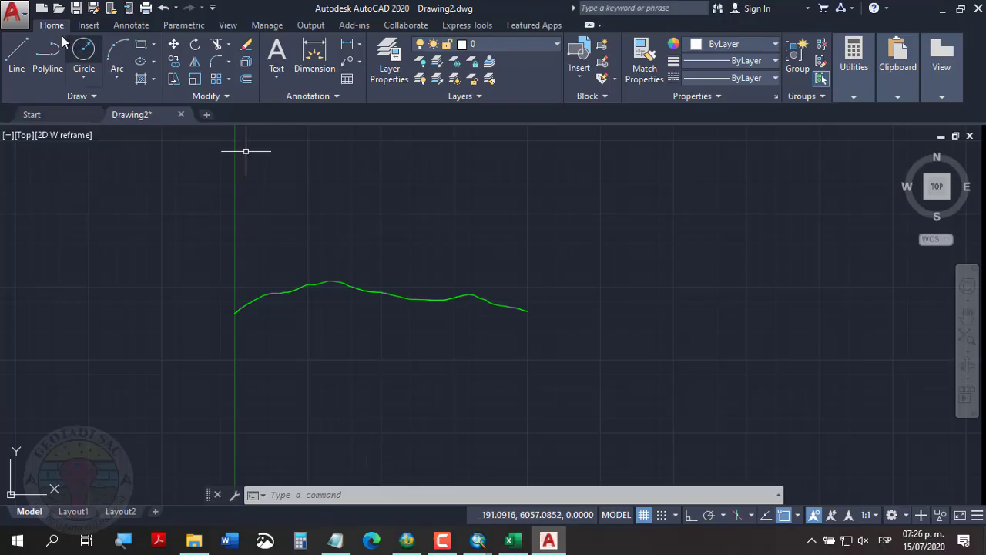
left_click(47, 52)
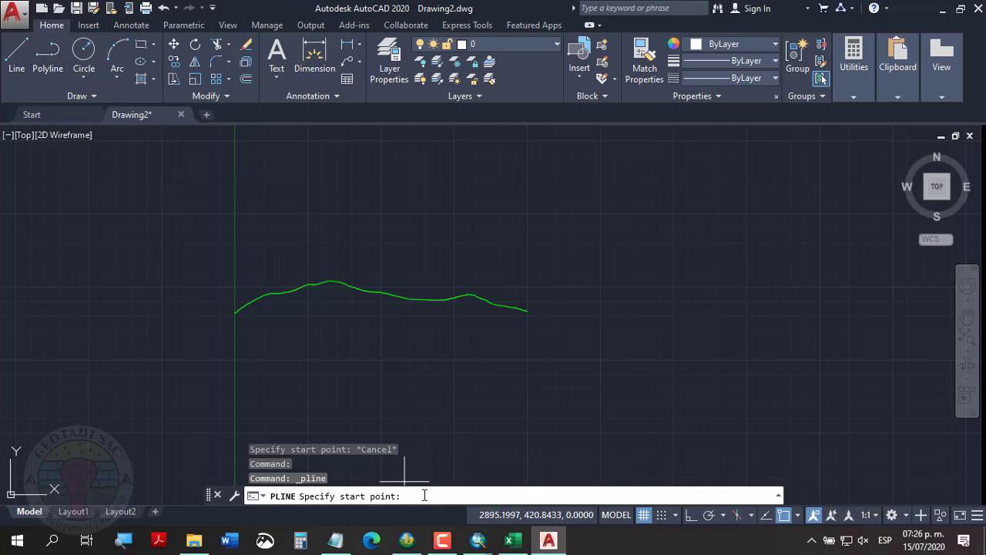
key("ctrl+v")
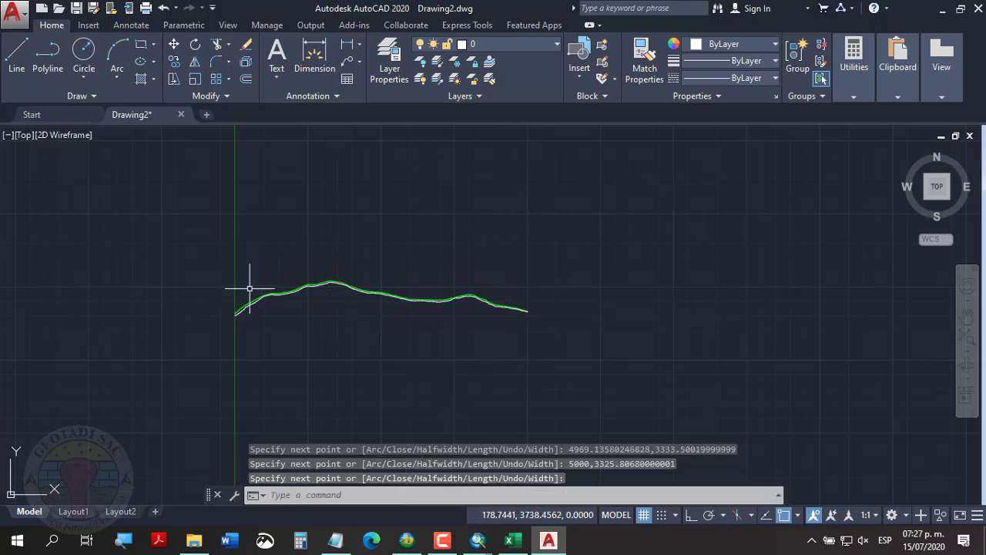
- Examine the green ALOS PALSAR and white ASTER profiles along their full length to compare their shapes and elevations
scroll(250, 289, "up", 4)
scroll(237, 315, "up", 2)
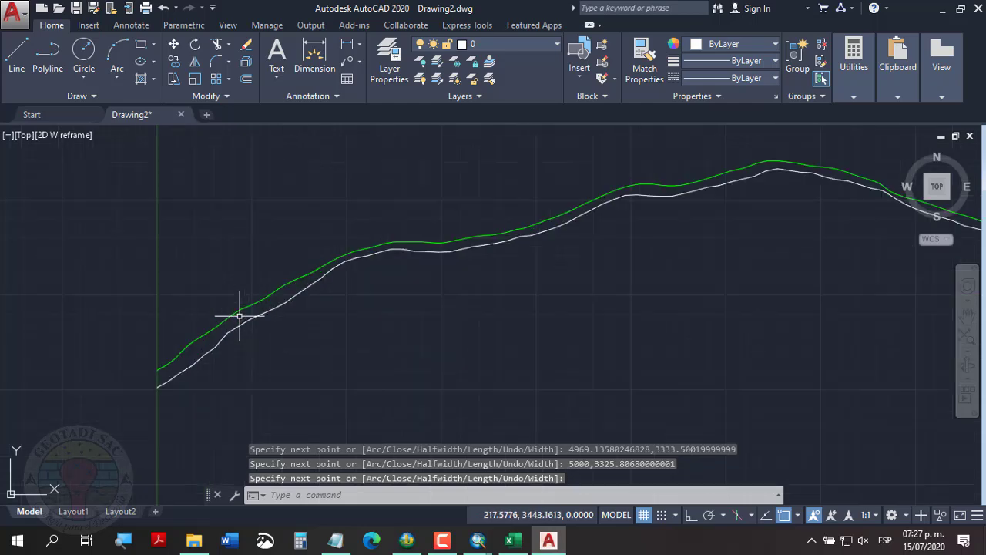
scroll(249, 308, "down", 2)
scroll(599, 279, "up", 4)
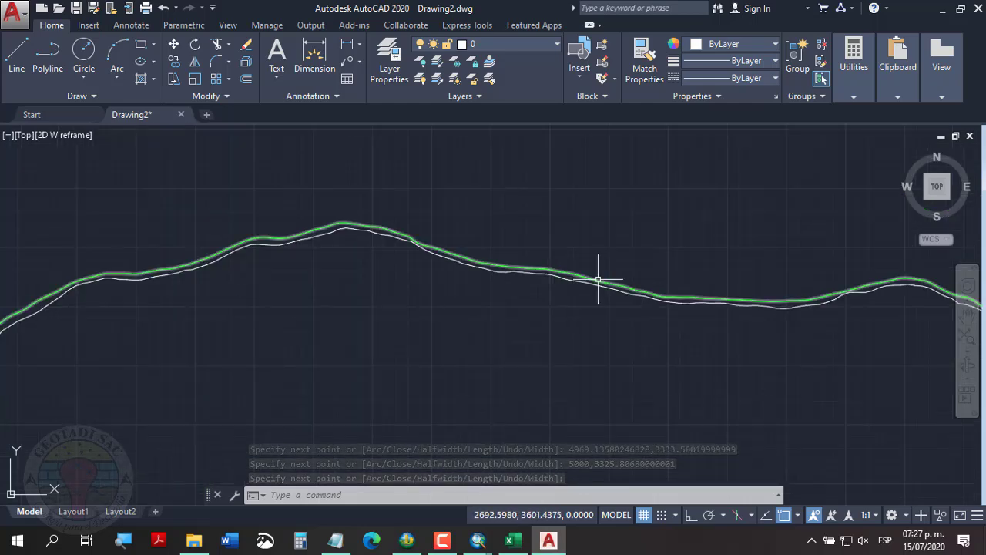
scroll(469, 289, "down", 3)
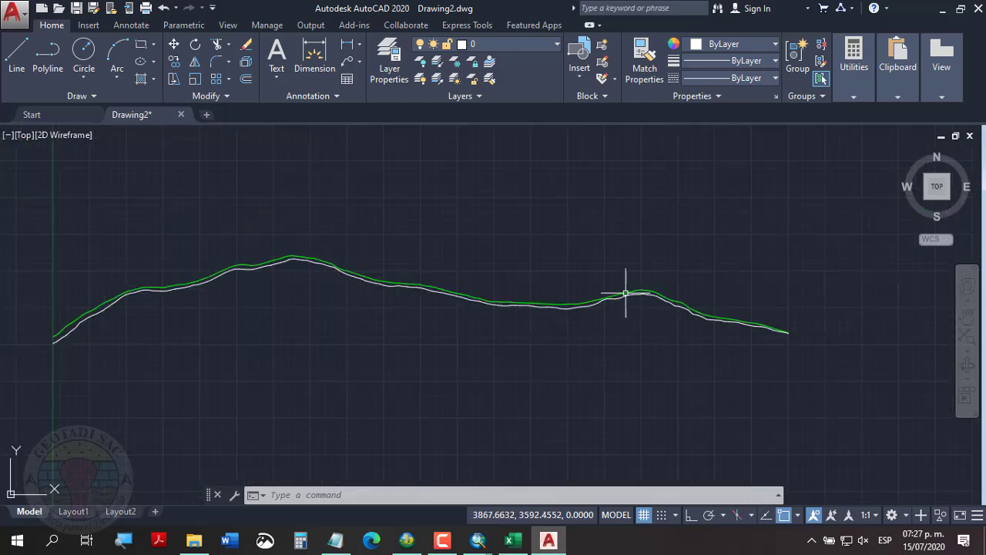
scroll(637, 289, "up", 3)
scroll(523, 341, "up", 2)
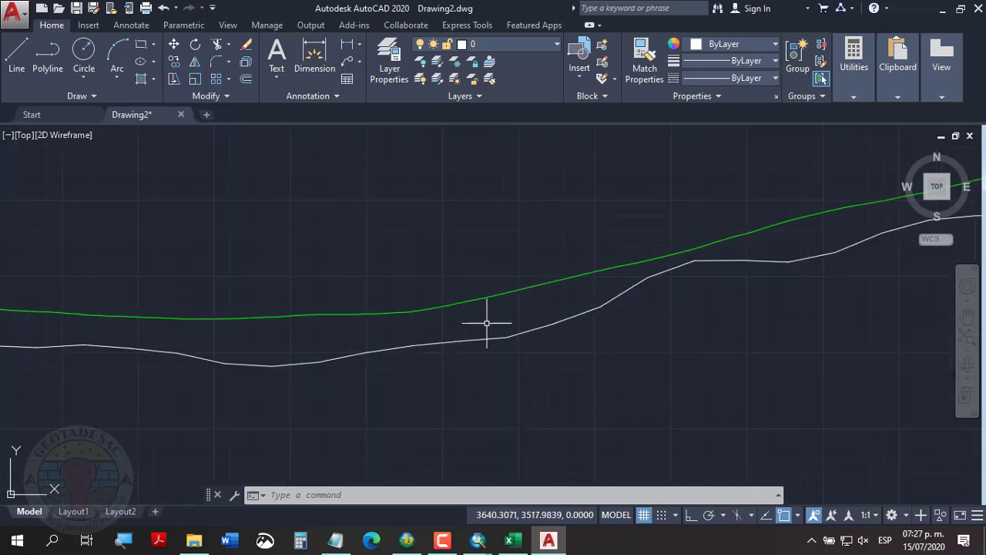
scroll(379, 331, "down", 4)
scroll(541, 314, "up", 5)
scroll(542, 314, "down", 4)
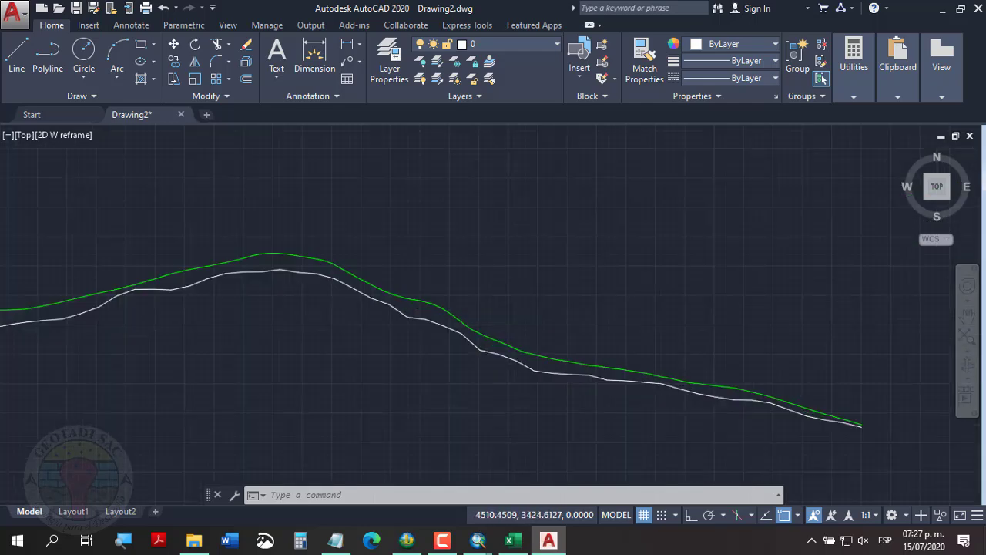
scroll(550, 352, "up", 2)
scroll(236, 311, "down", 4)
scroll(237, 311, "up", 4)
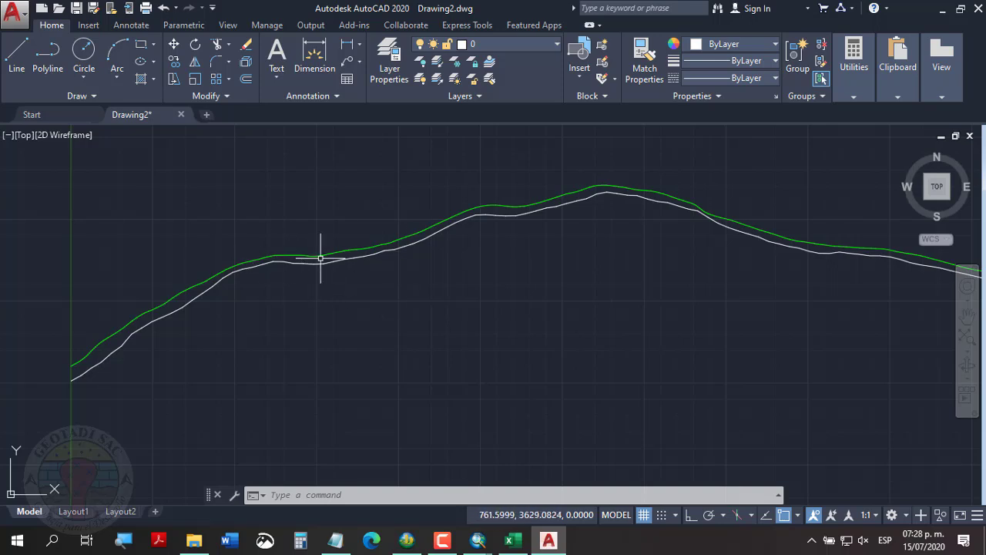
- Switch to Excel and create a copy of the Hoja2 sheet at the end of the BUZAMIENTOS workbook
key("alt+Tab")
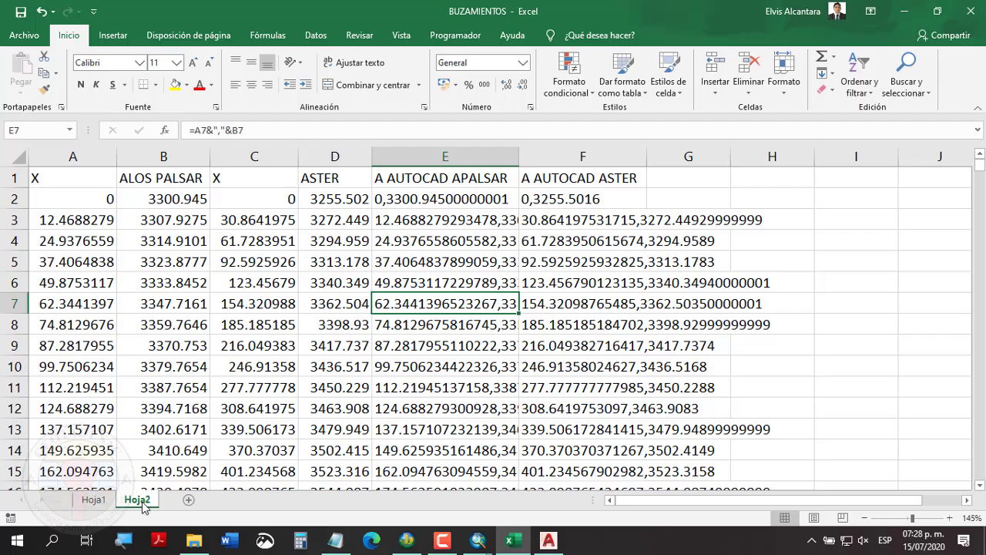
right_click(143, 505)
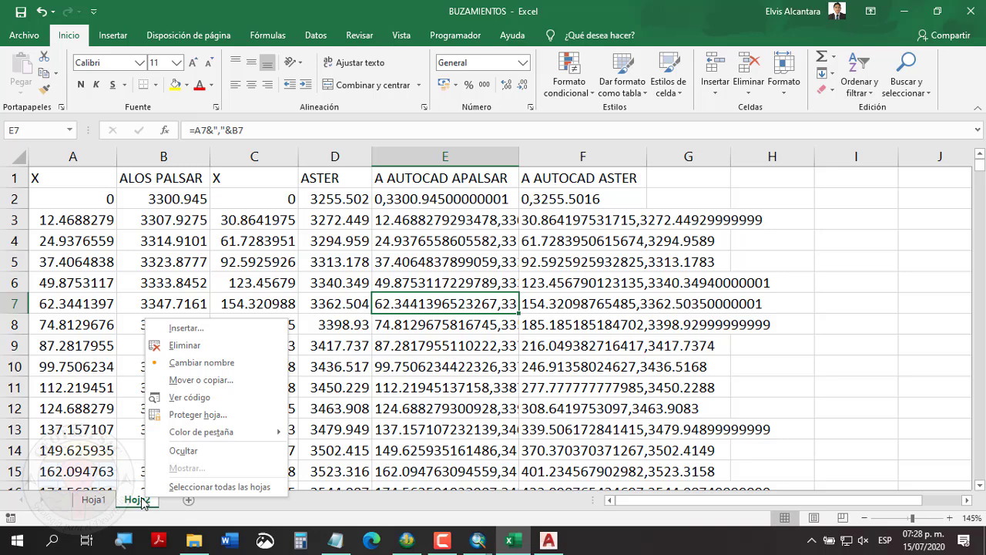
left_click(200, 379)
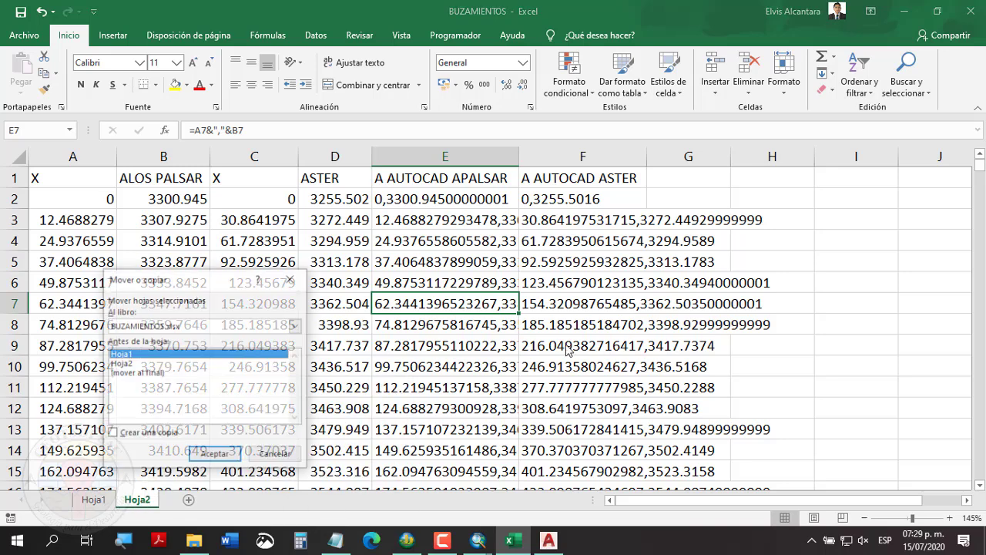
left_click(137, 374)
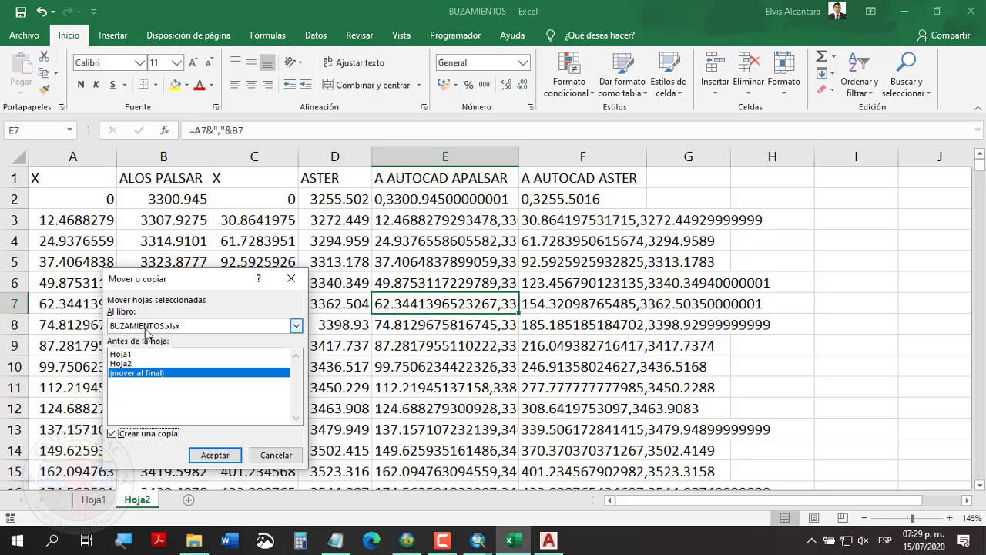
left_click(215, 455)
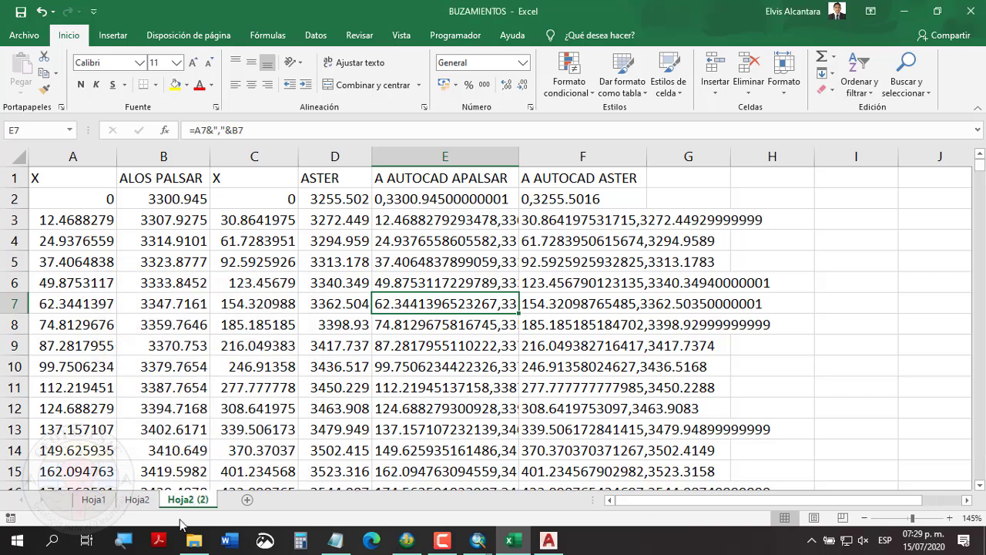
- Rename the copied sheet as ALOSP
double_click(186, 500)
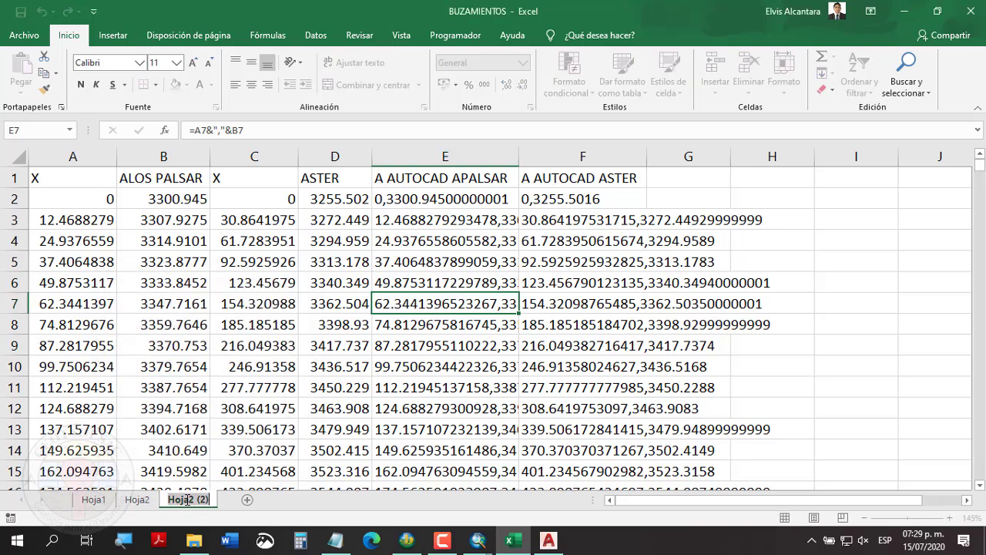
type("ALOSP")
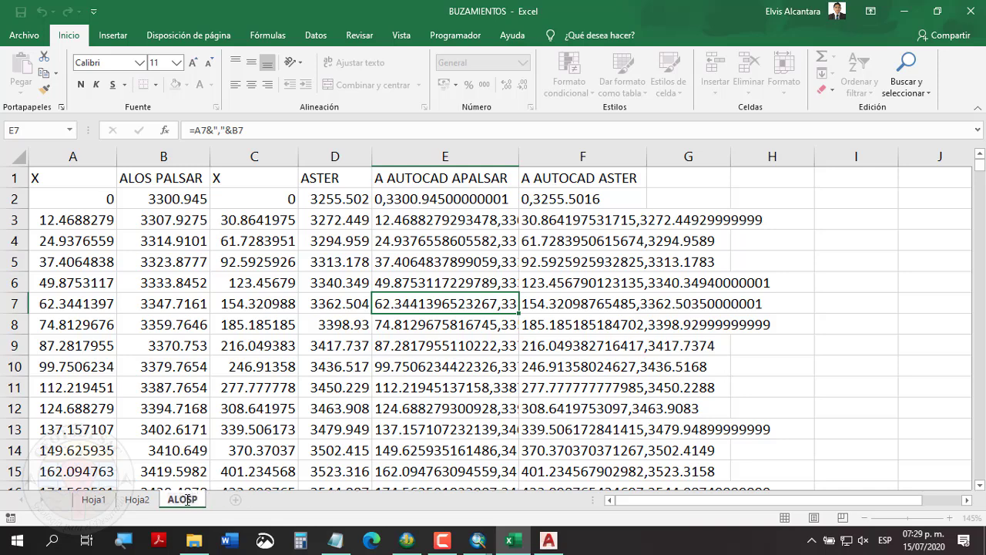
key("Return")
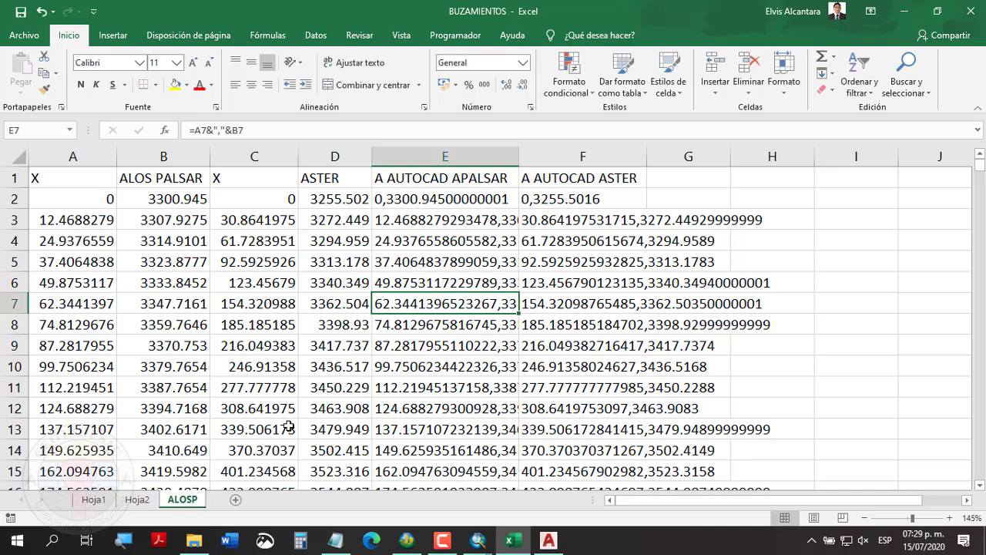
- Delete columns C through G from the ALOSP sheet, keeping only the X and ALOS PALSAR columns
left_click(335, 387)
left_click_drag(254, 157, 690, 156)
right_click(702, 160)
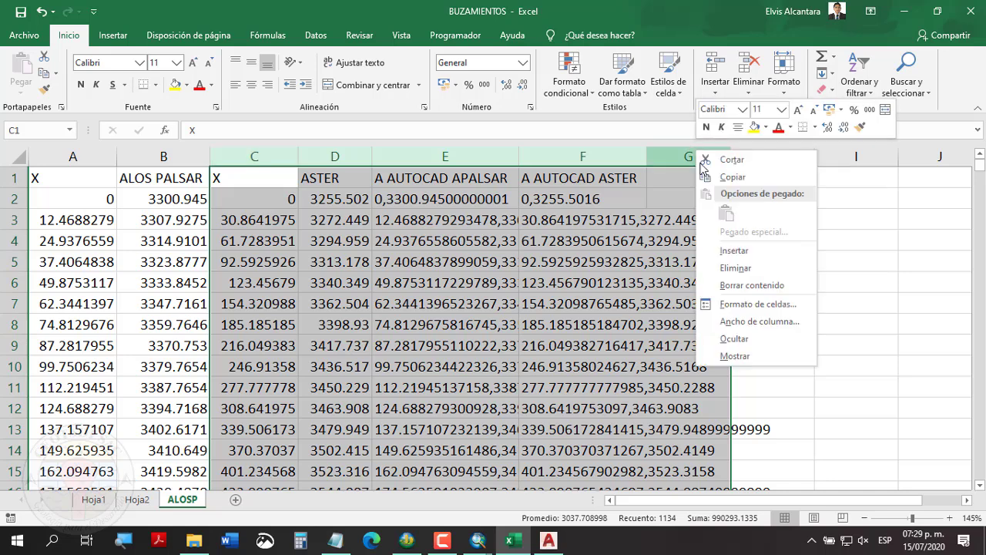
left_click(749, 269)
left_click(380, 321)
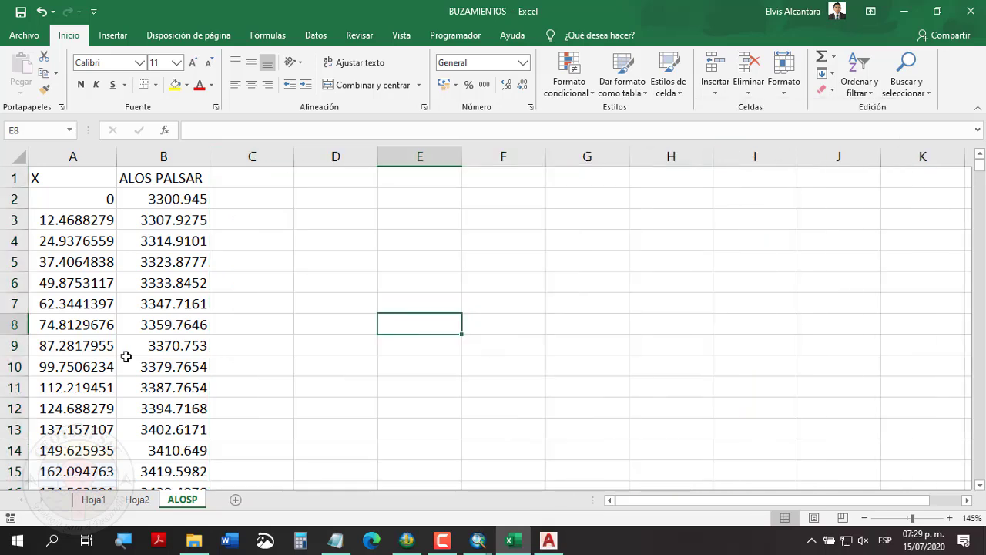
- Change the headers in A1 and B1 to DISTANCIA and ELEVACION, and save the workbook
left_click_drag(70, 182, 194, 183)
left_click(193, 181)
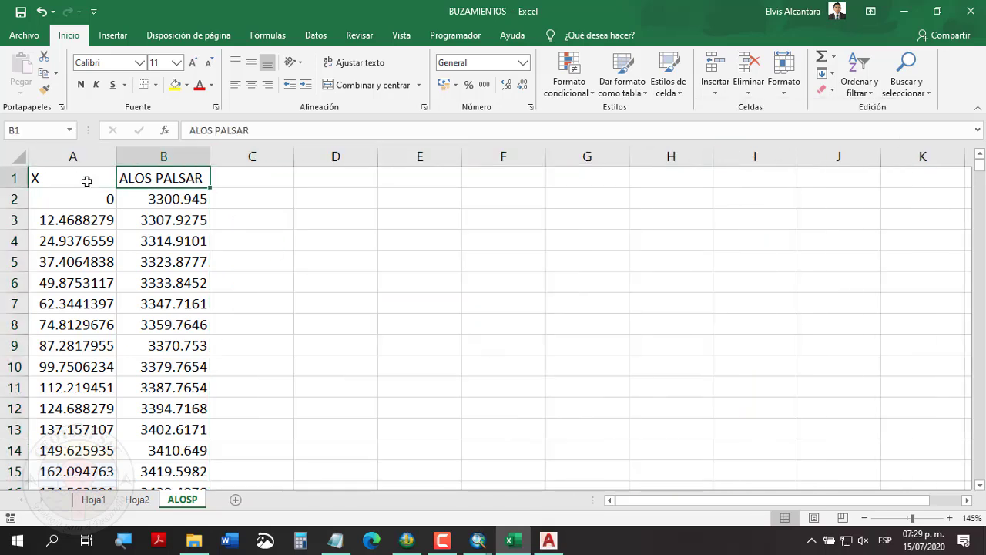
left_click(87, 181)
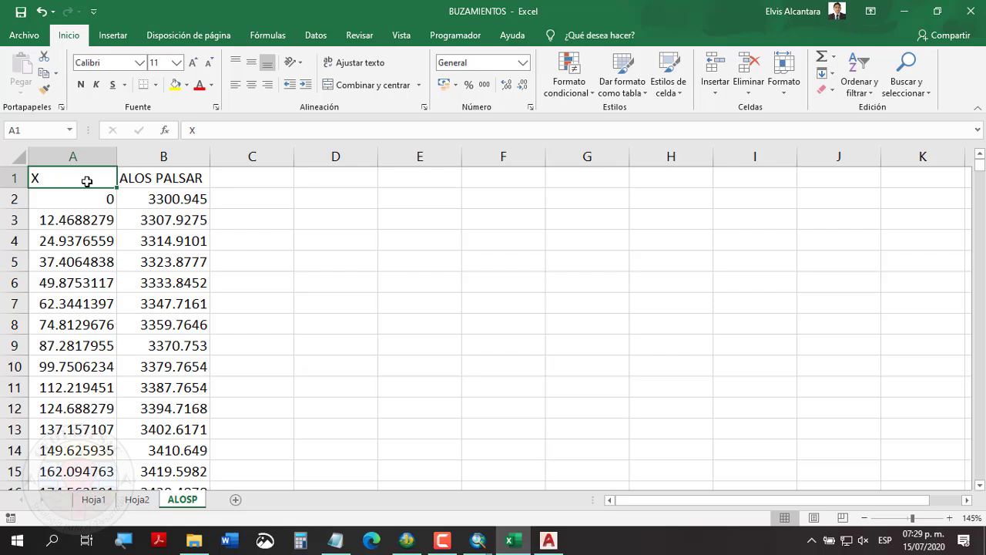
type("DISTANC")
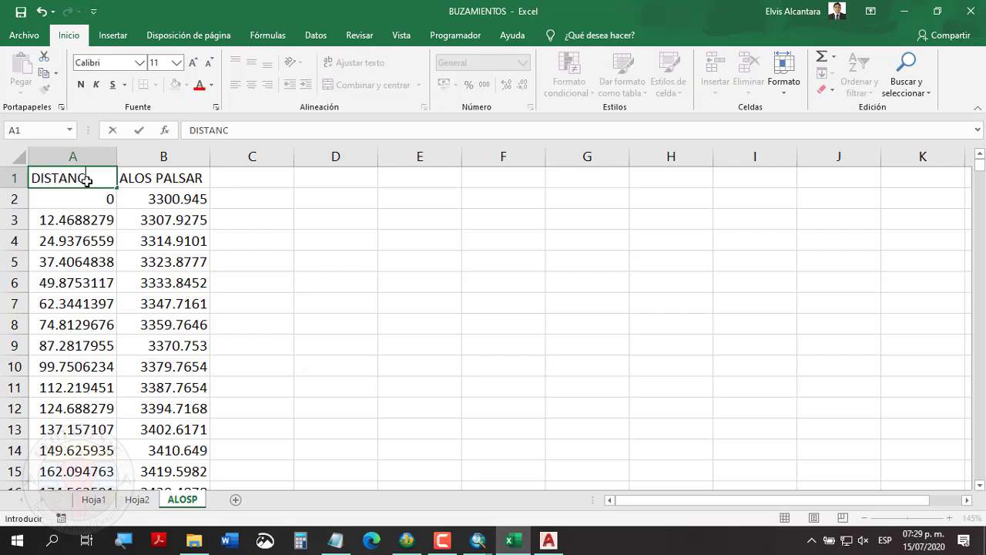
type("IA")
key("Tab")
type("EL")
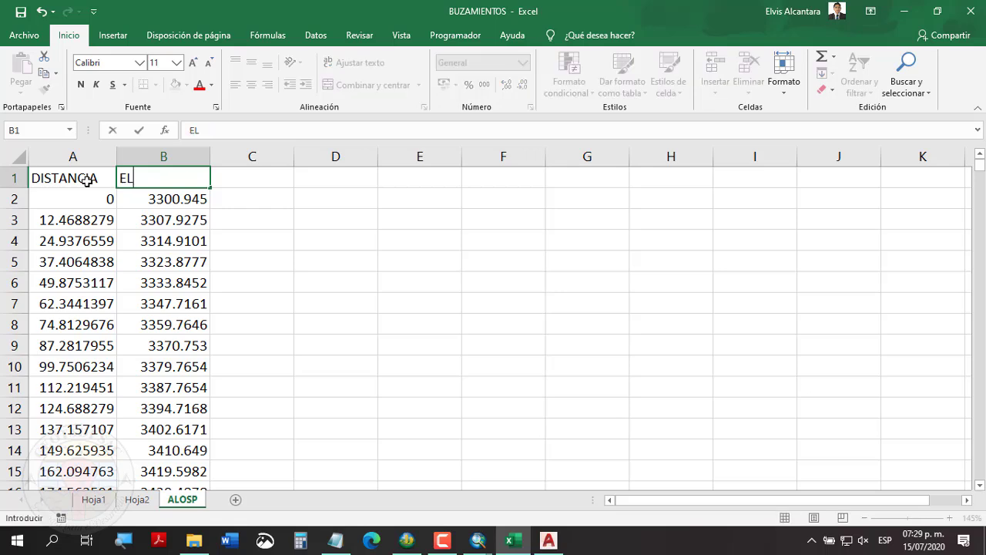
type("EVACION")
key("Return")
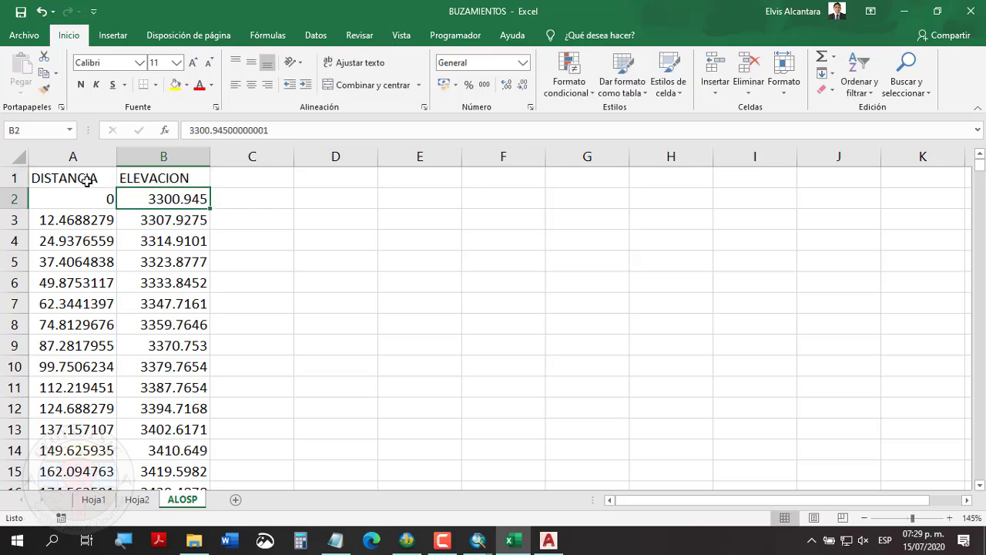
left_click(23, 13)
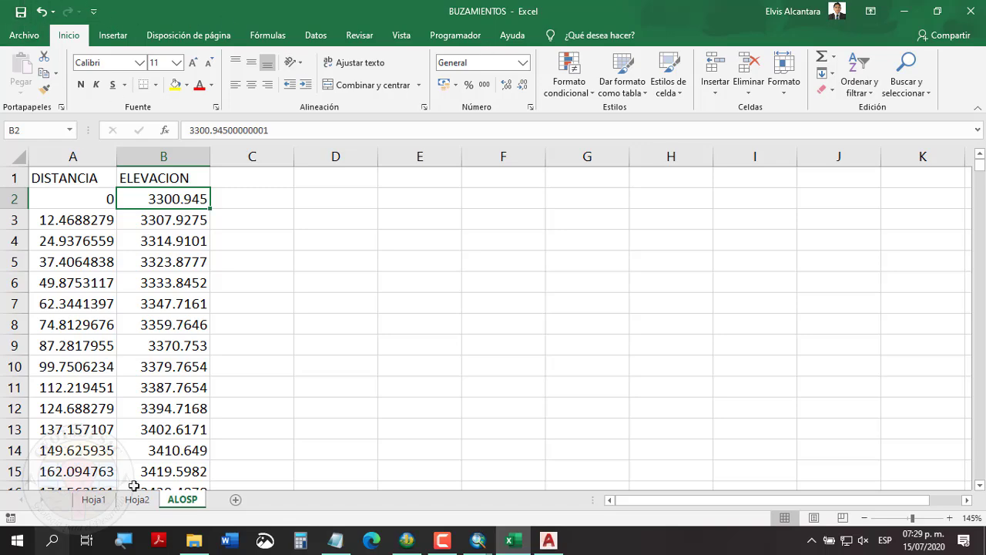
- With the ALOSP sheet active, start saving a copy of the file in the commondata folder inside PERFIL
left_click(94, 500)
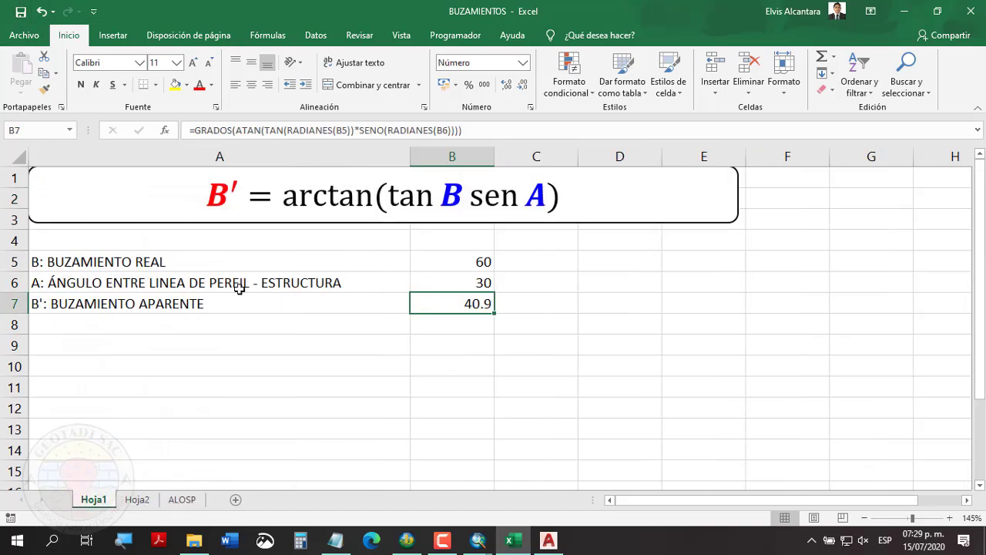
left_click(181, 499)
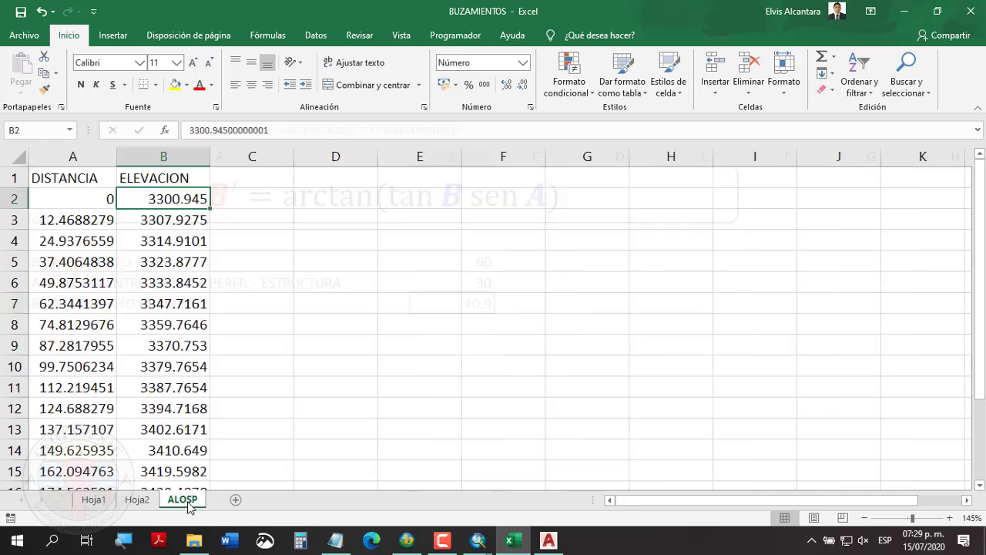
left_click(19, 37)
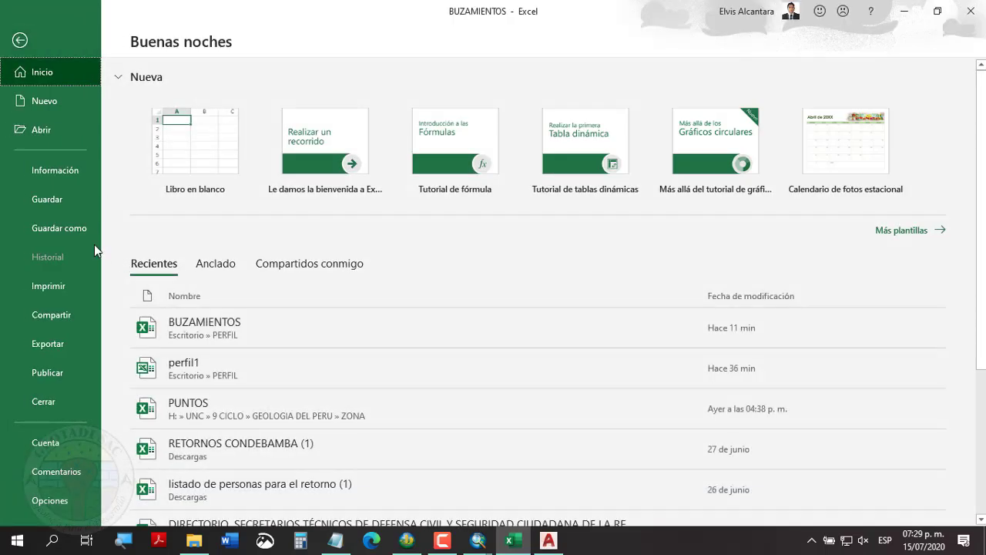
left_click(76, 228)
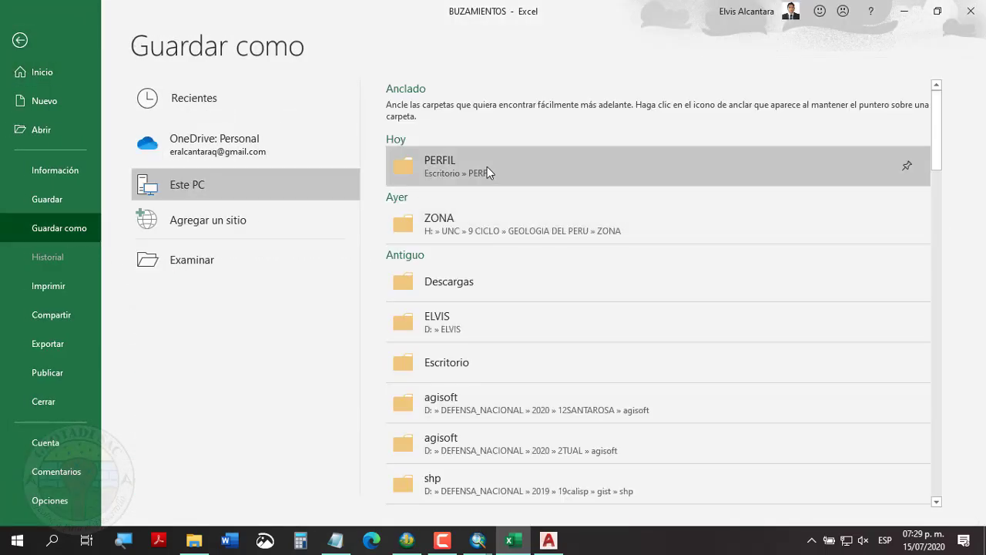
left_click(487, 166)
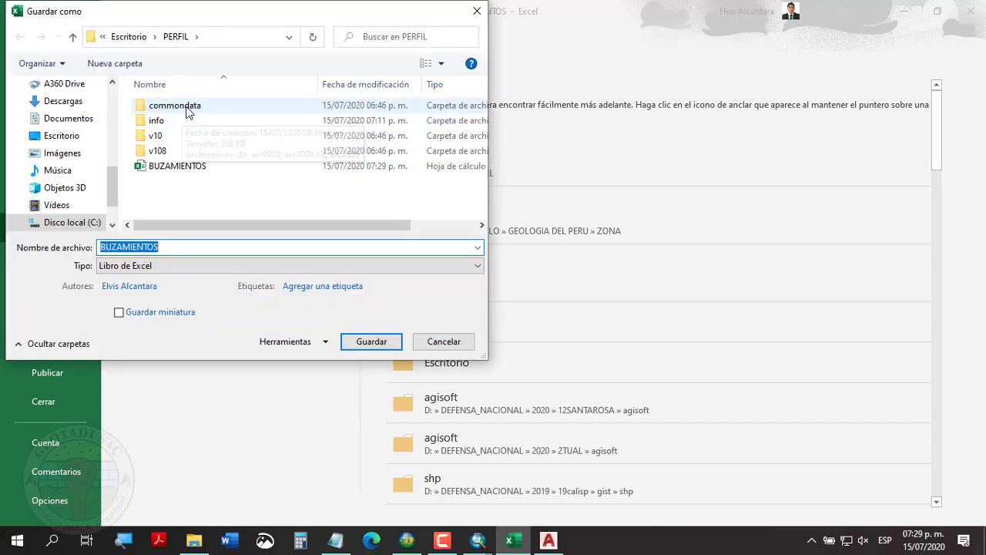
double_click(192, 108)
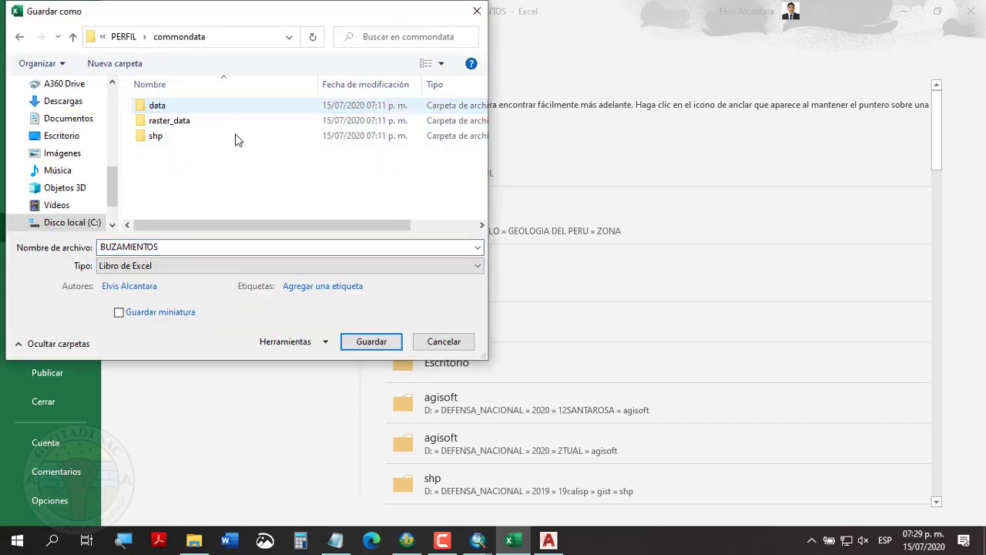
- Save the sheet as a comma-delimited CSV file named PERFIL, accepting the format's limitations
left_click(164, 265)
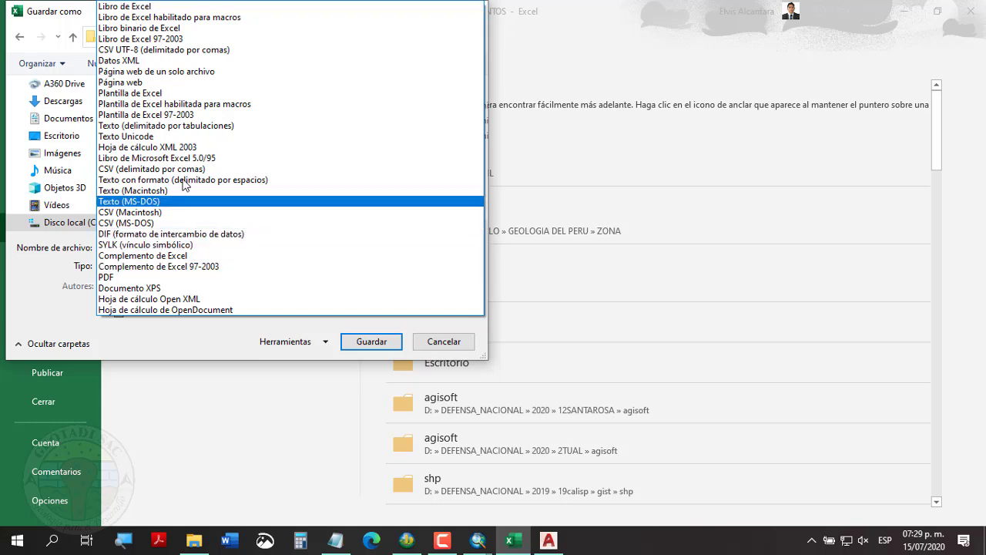
left_click(153, 172)
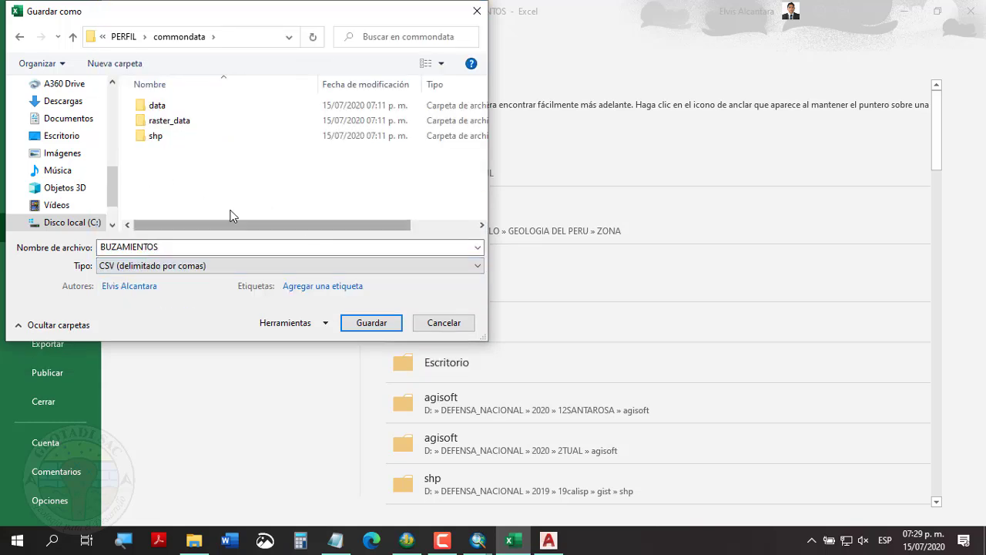
left_click_drag(158, 247, 72, 251)
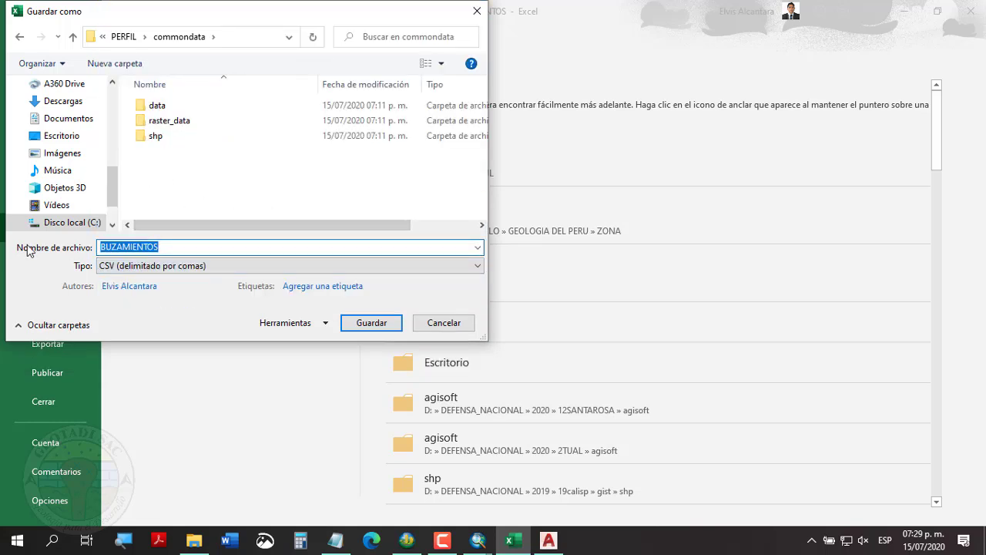
type("PERFIL")
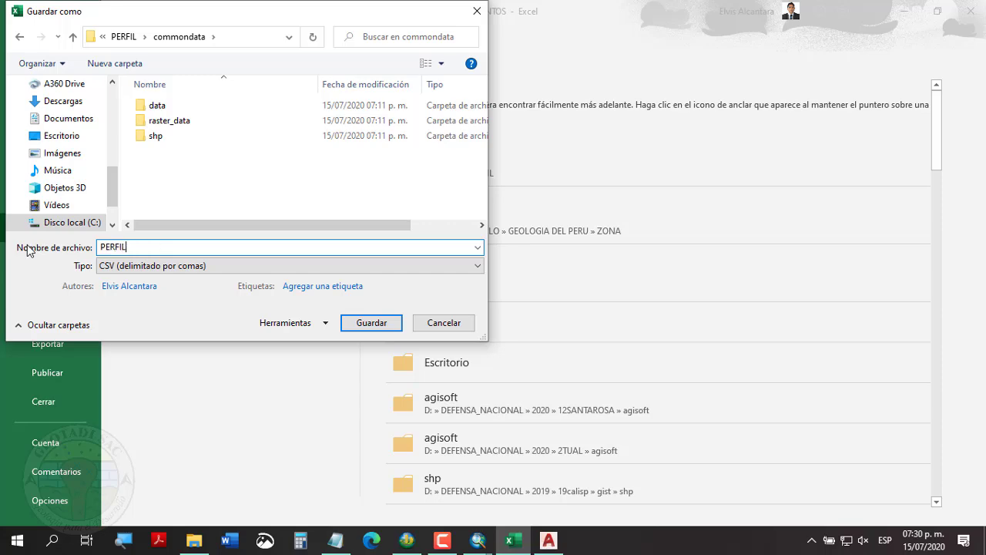
key("Return")
left_click(471, 324)
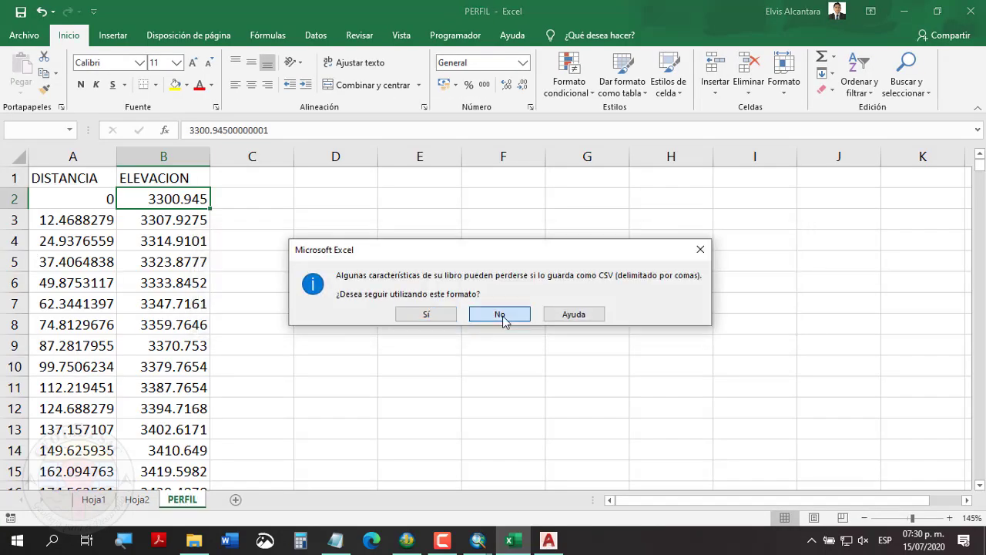
left_click(502, 316)
left_click(445, 322)
left_click(424, 321)
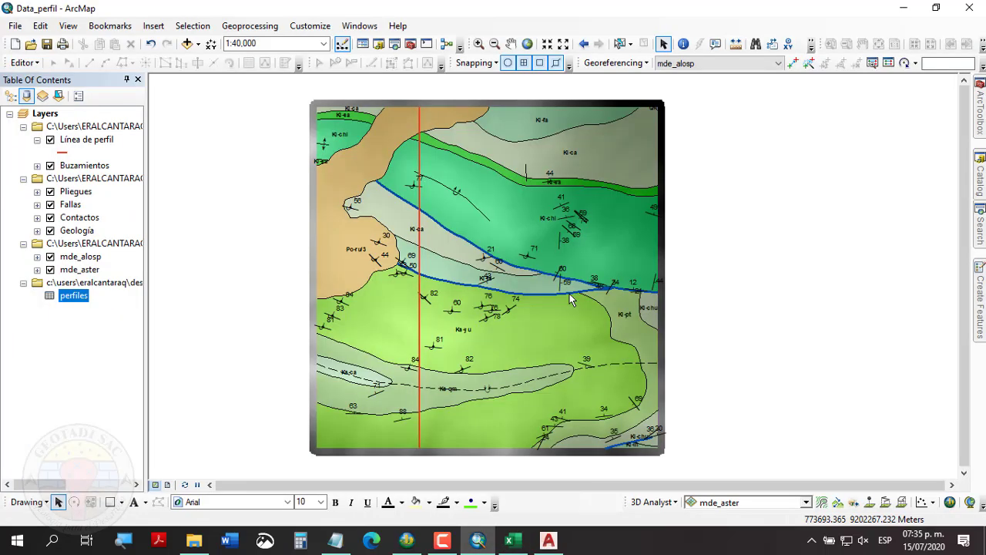
- Switch to ArcMap, show the page layout and insert a new data frame
left_click(168, 486)
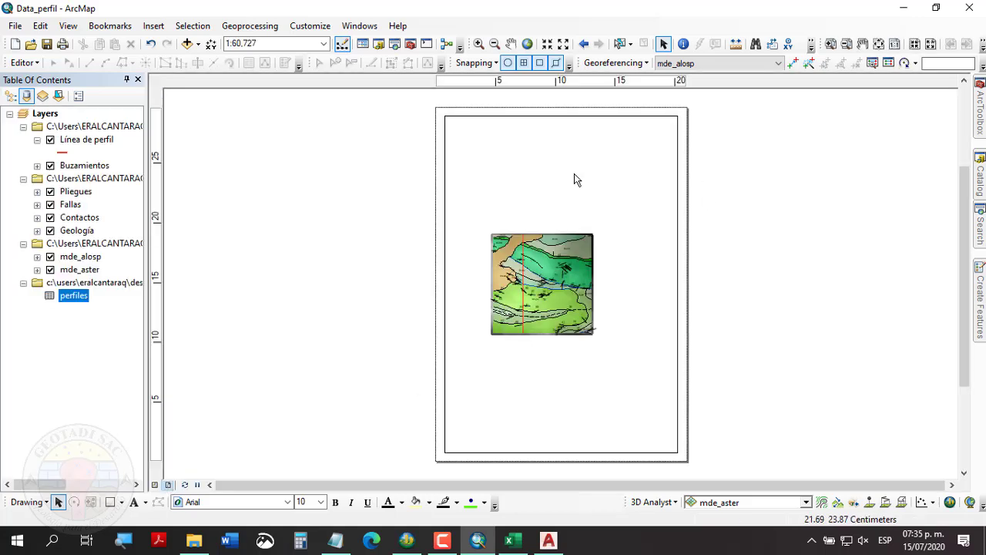
left_click(157, 29)
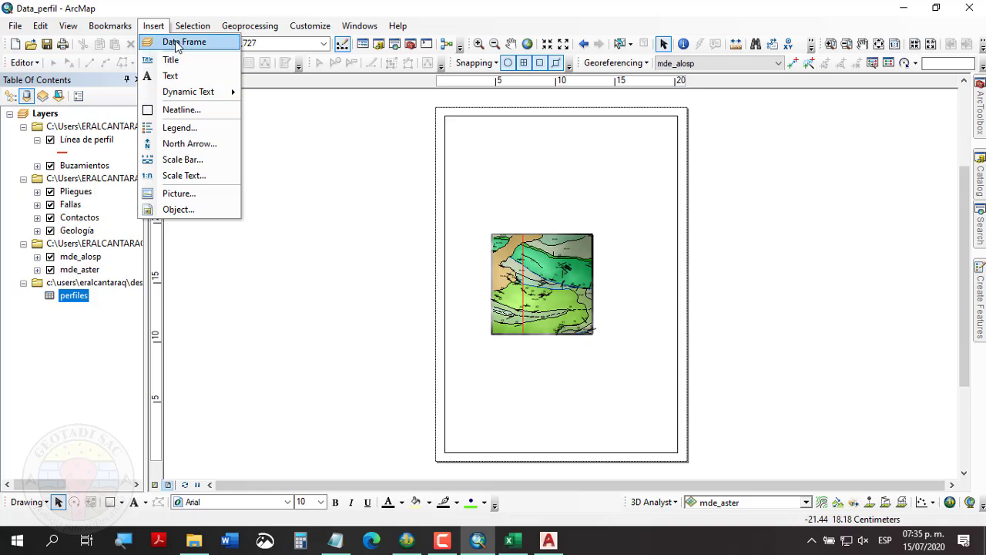
left_click(183, 42)
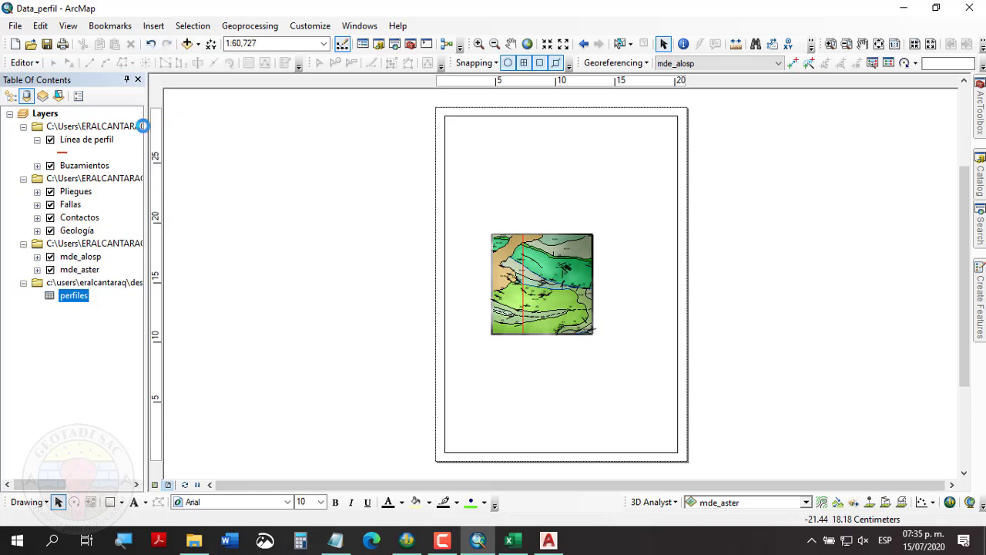
- Rename the original Layers data frame as PLANTA
left_click(44, 115)
left_click(48, 115)
type("Pl")
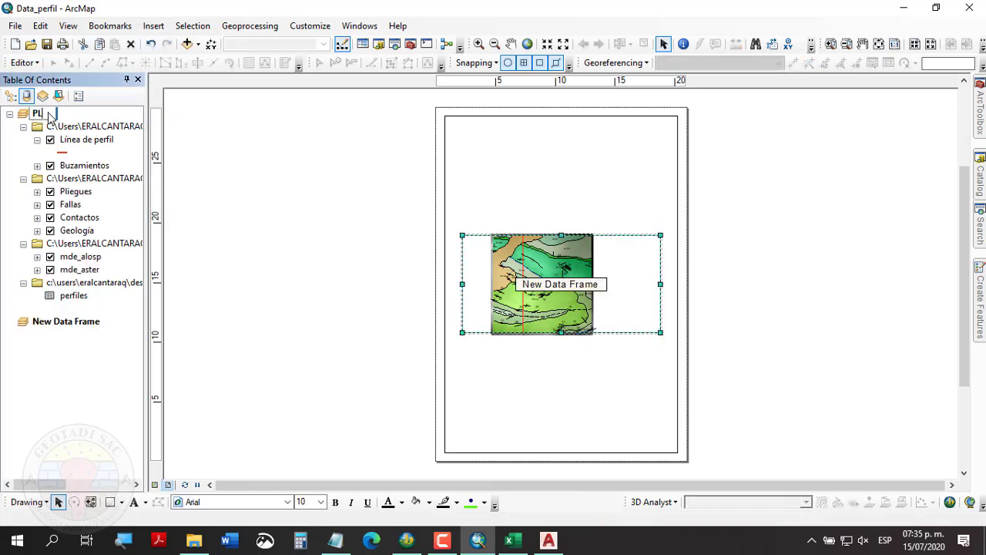
key("Return")
- Rename the new, empty data frame as PERFIL
left_click(56, 324)
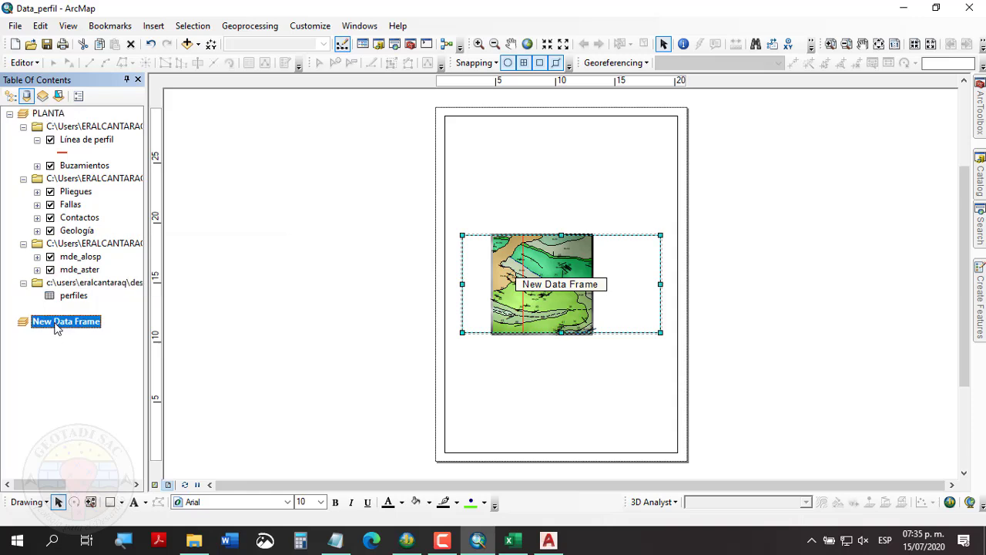
left_click(57, 324)
type("PERFIL")
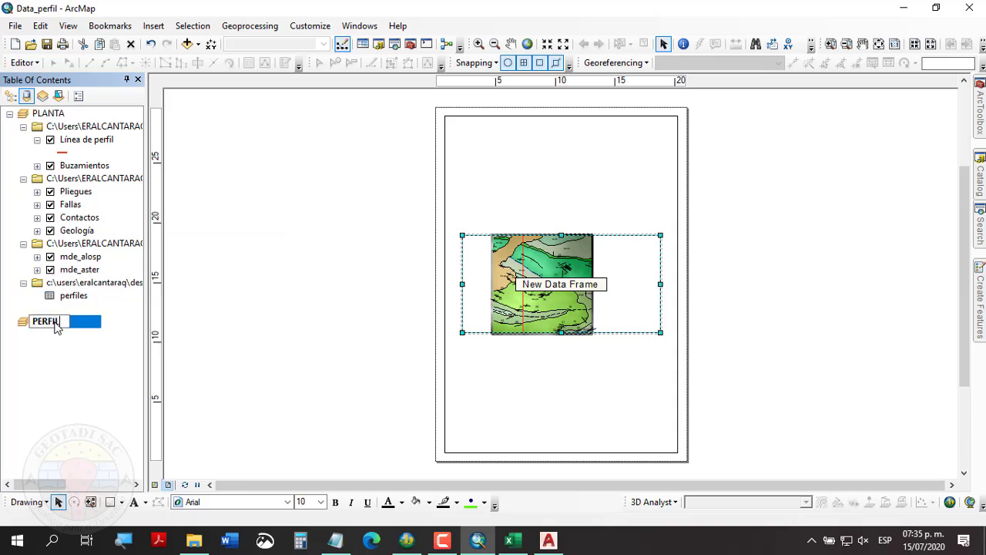
key("Return")
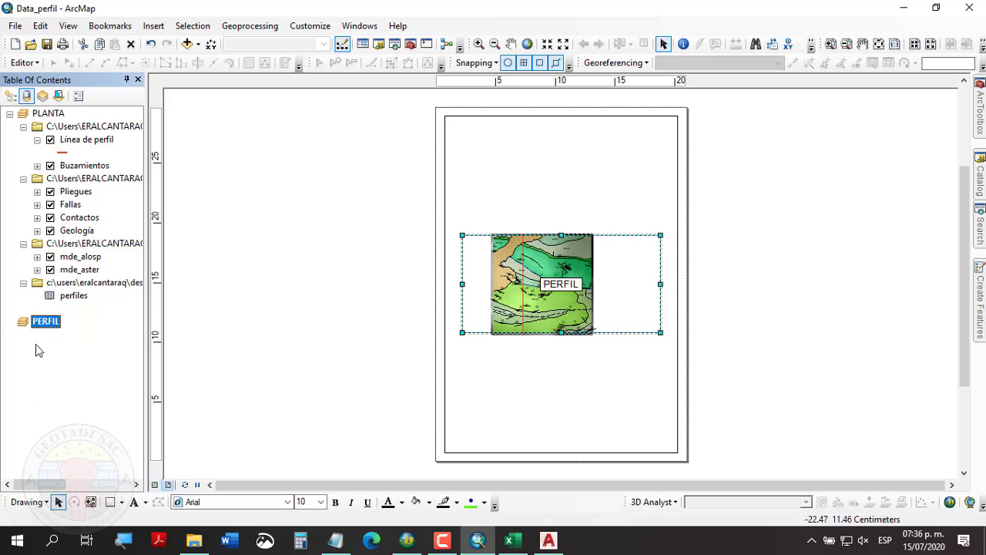
- Show the data view and set the PERFIL data frame's coordinate system to the projected WGS84 ARC System Zone 01
left_click(154, 484)
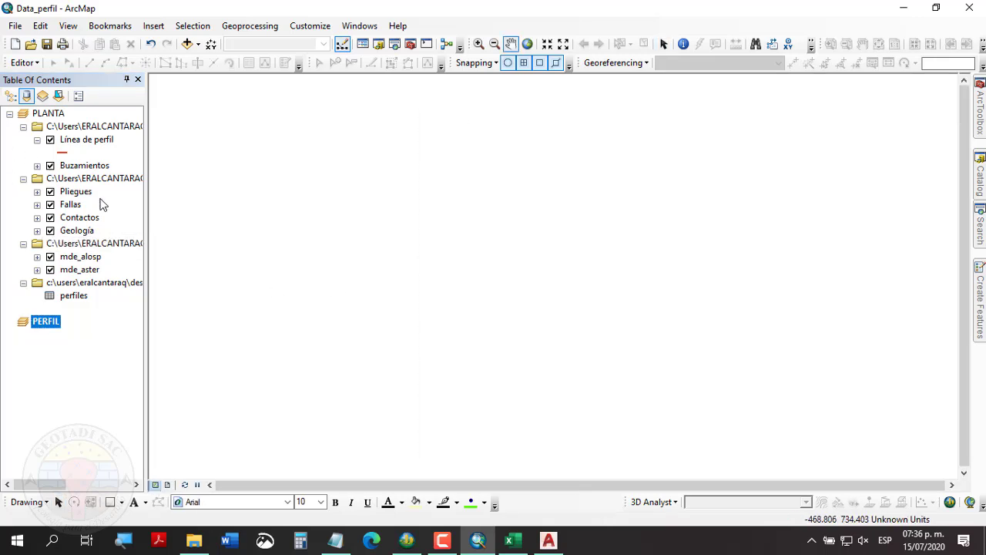
right_click(54, 328)
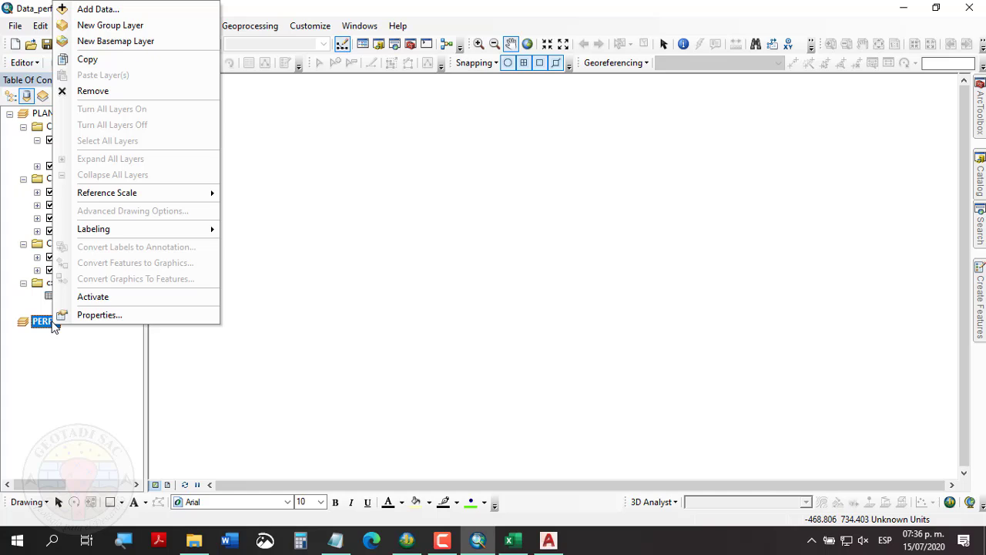
left_click(95, 314)
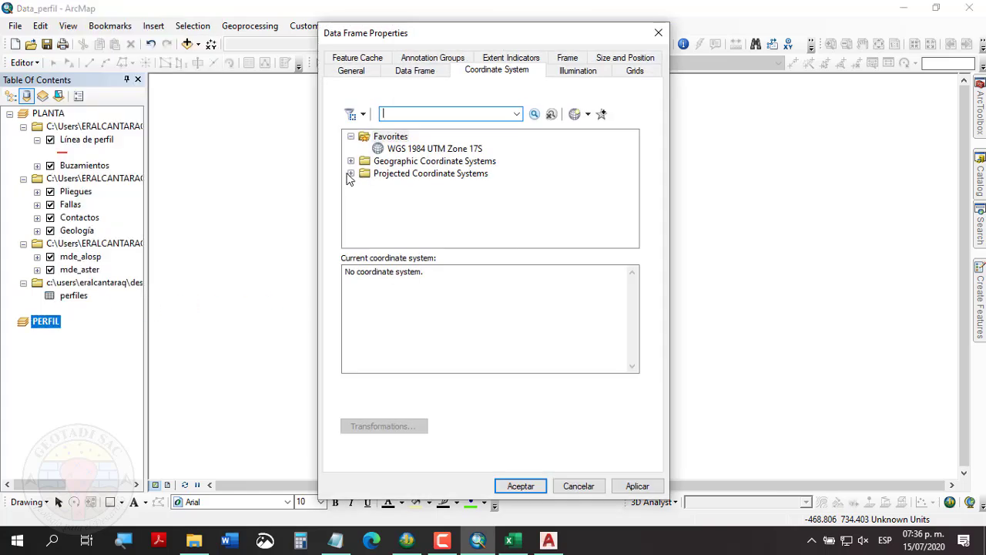
left_click(350, 173)
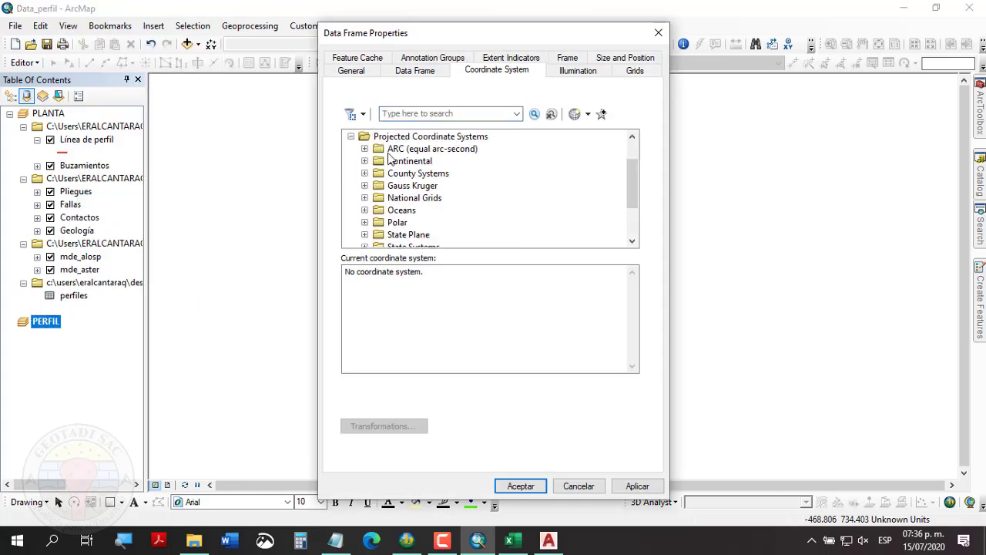
left_click(365, 151)
left_click(450, 149)
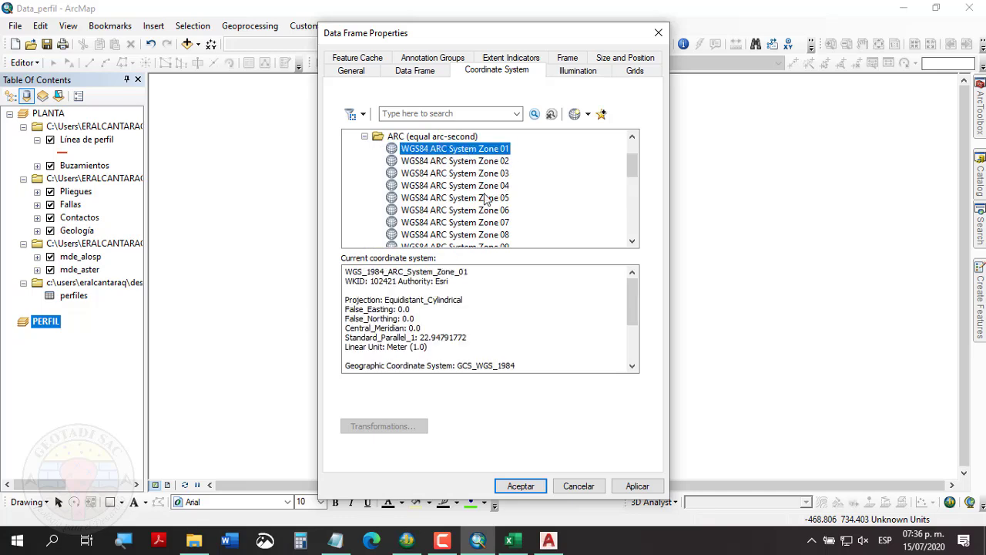
scroll(485, 199, "up", 2)
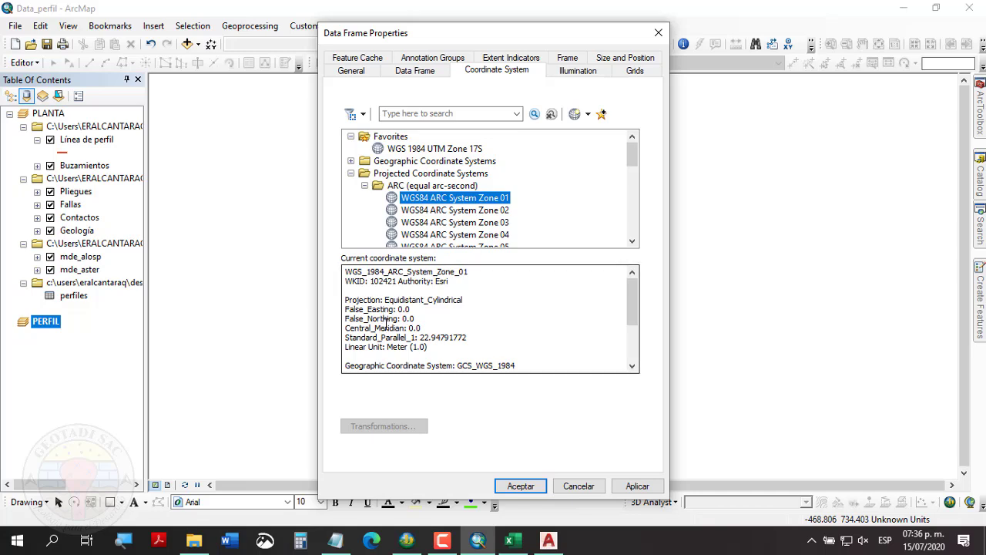
left_click(523, 484)
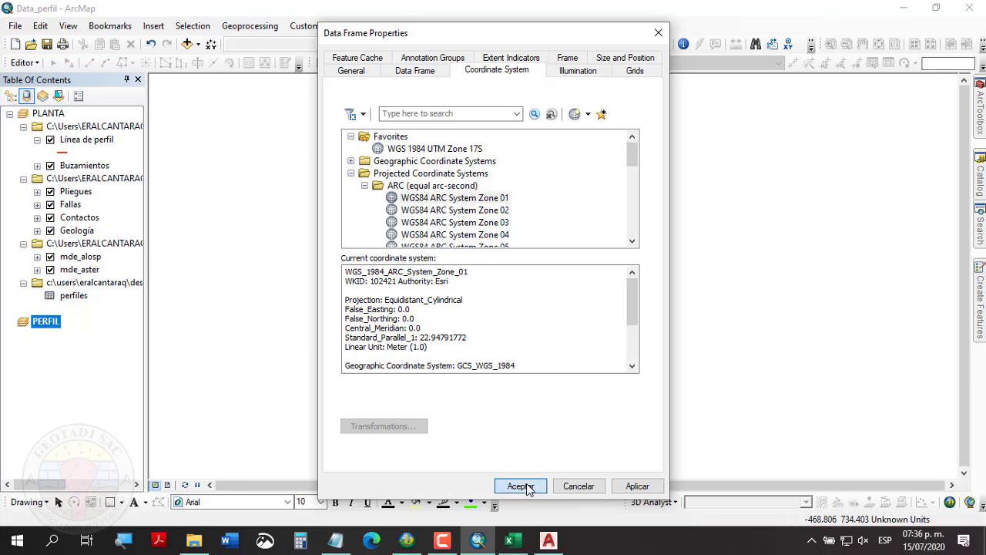